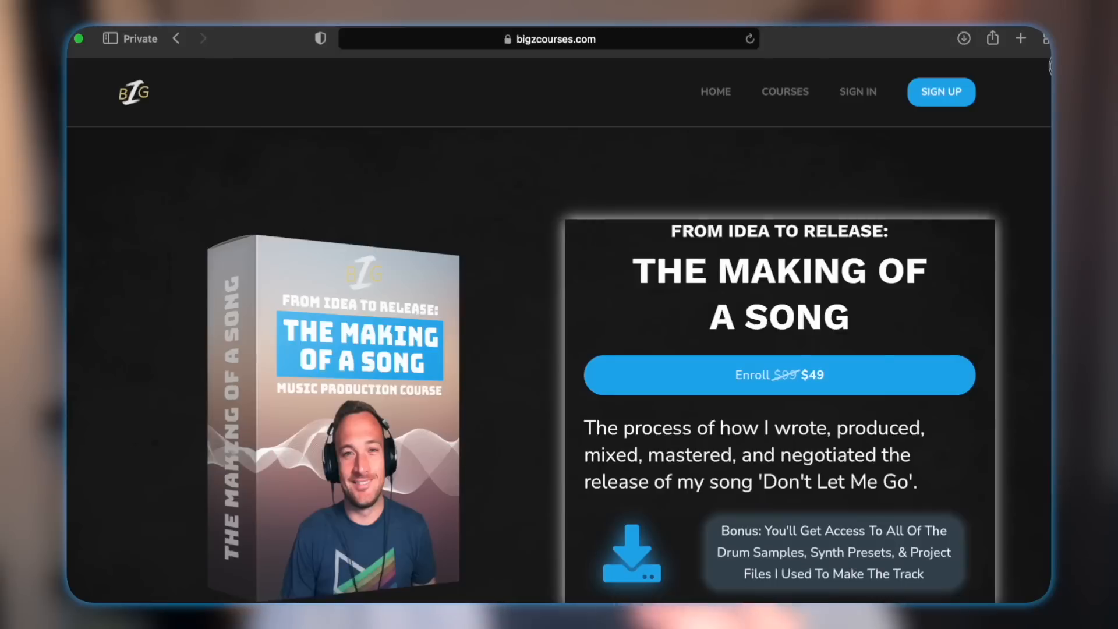
# Examine the course page for The Making of a Song on bigzcourses.com.
pyautogui.scroll(-5, 559, 361)
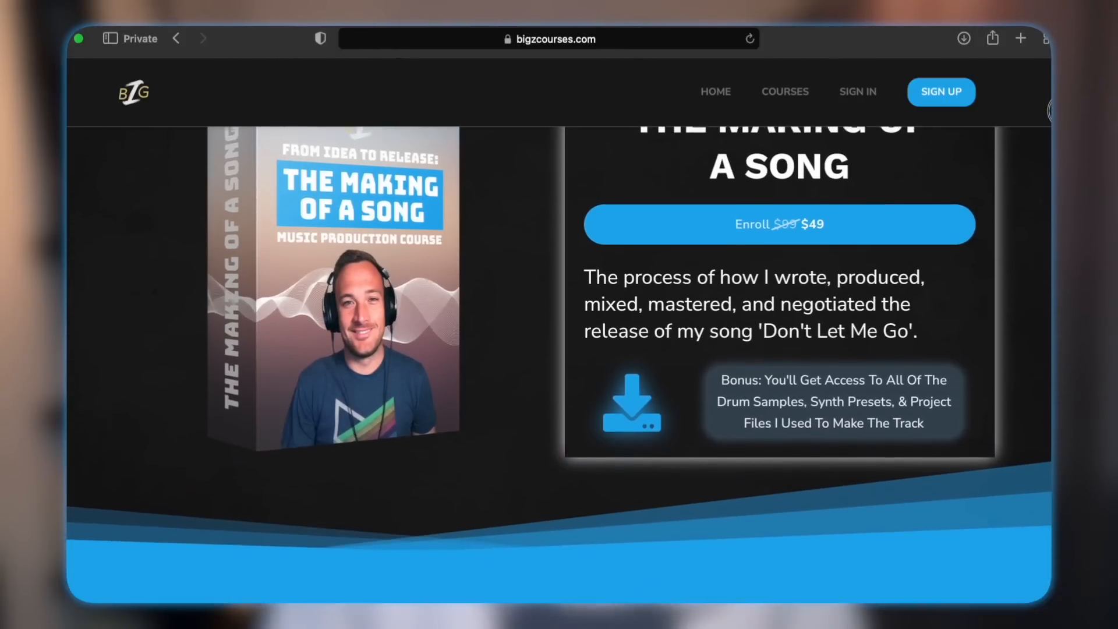
pyautogui.scroll(-3, 559, 361)
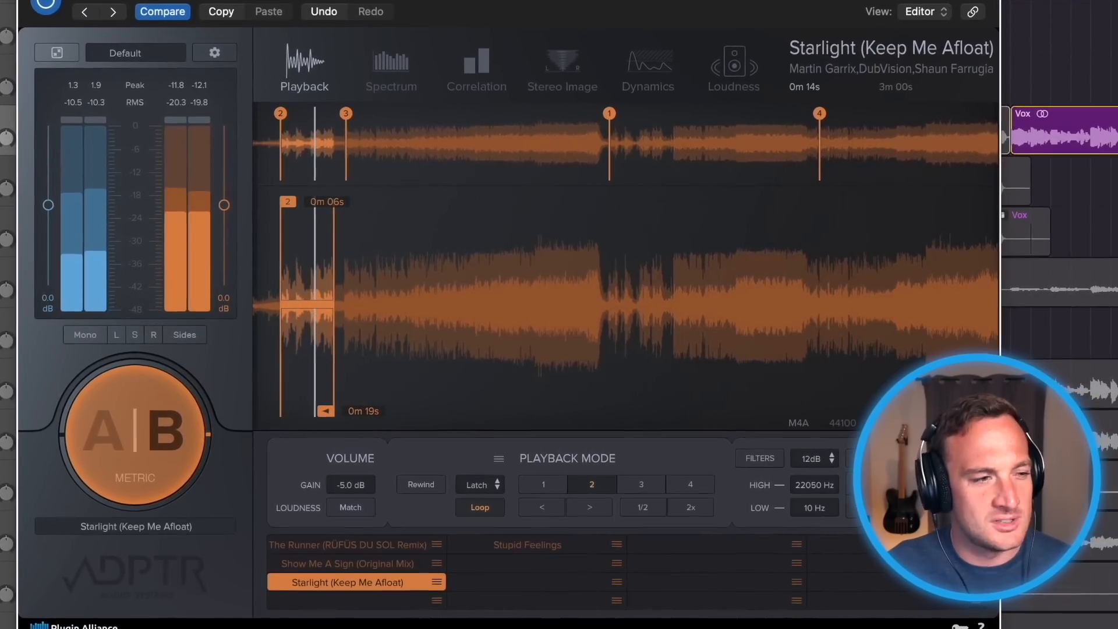
# Extend the end of loop 2 in the Starlight (Keep Me Afloat) reference to 0m 20s, and recall cue 1.
pyautogui.moveTo(327, 412); pyautogui.dragTo(332, 413)
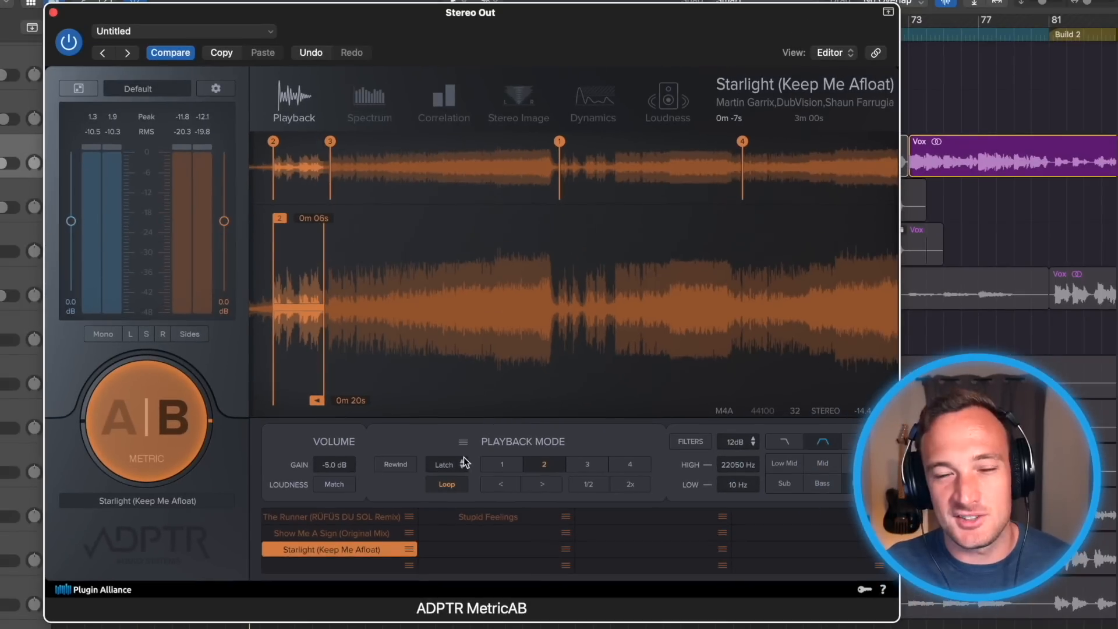
pyautogui.click(651, 134)
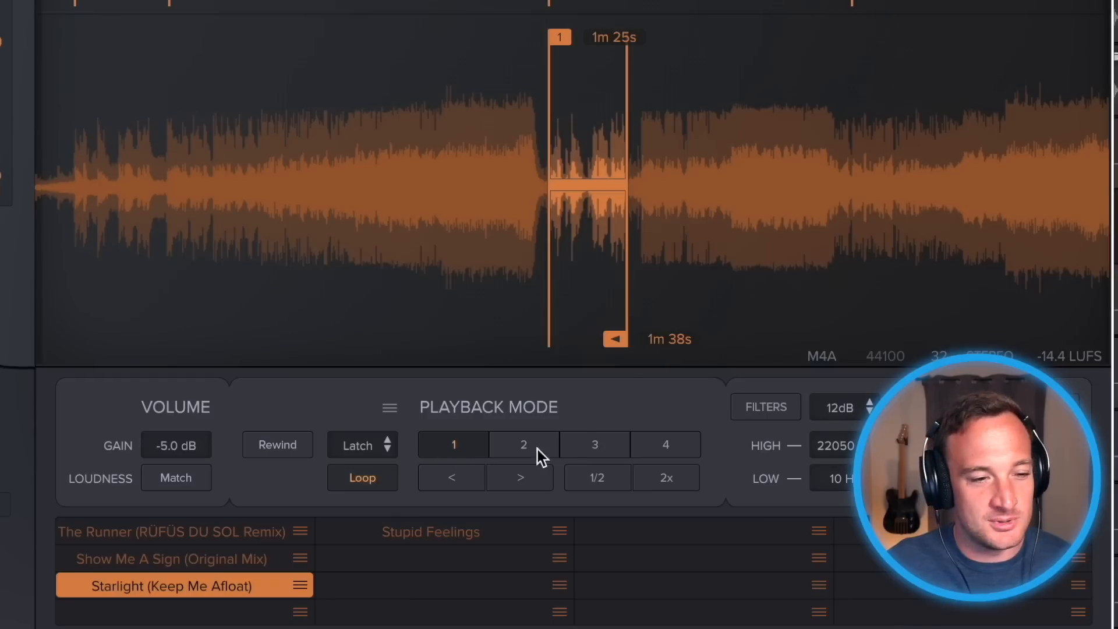
pyautogui.click(593, 443)
pyautogui.click(524, 445)
pyautogui.click(474, 442)
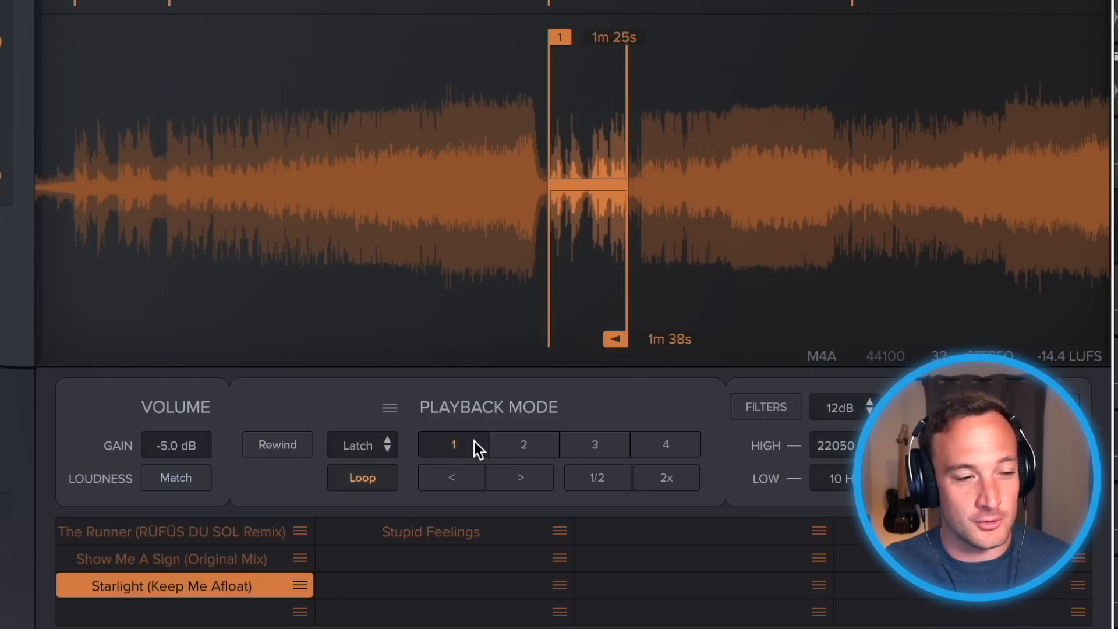
# Play the Starlight (Keep Me Afloat) reference and audition its numbered loop sections in turn.
pyautogui.press('space')
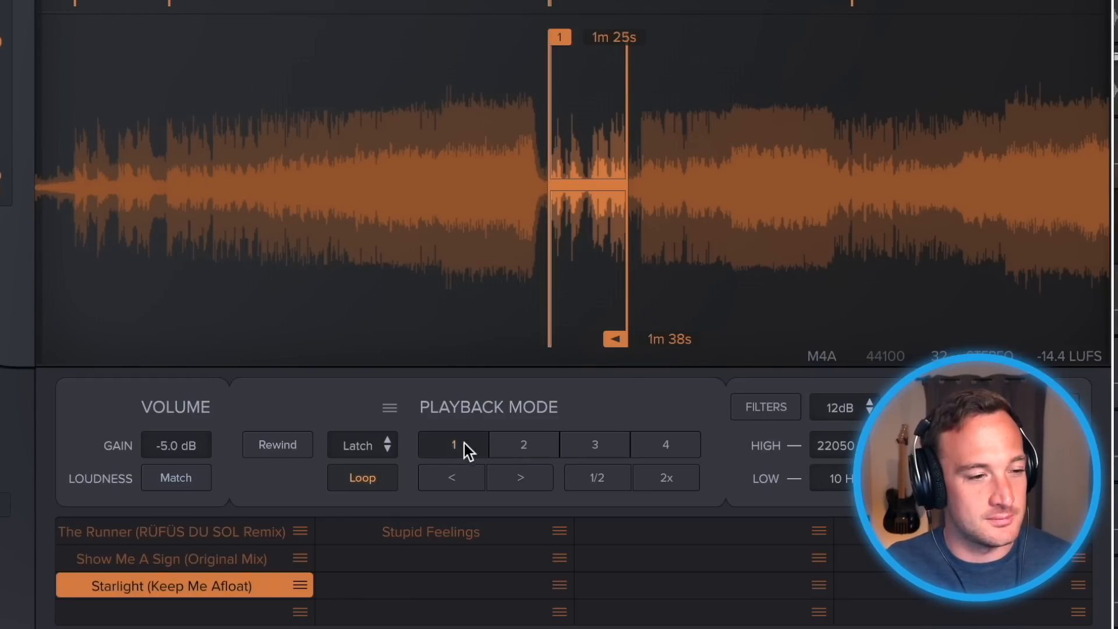
pyautogui.click(523, 444)
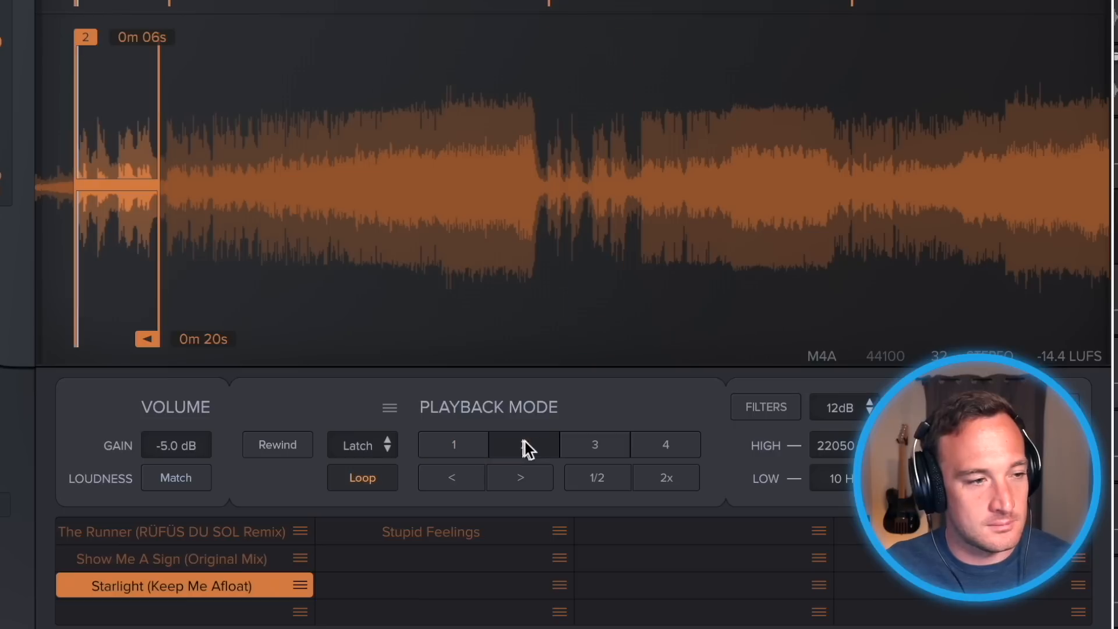
pyautogui.click(597, 445)
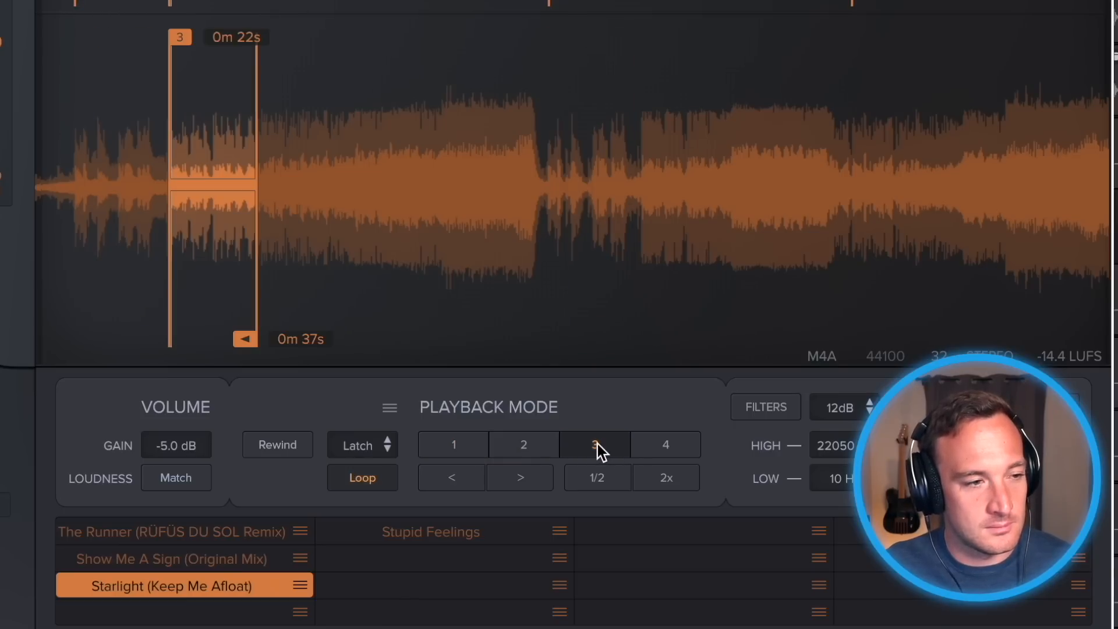
pyautogui.click(655, 447)
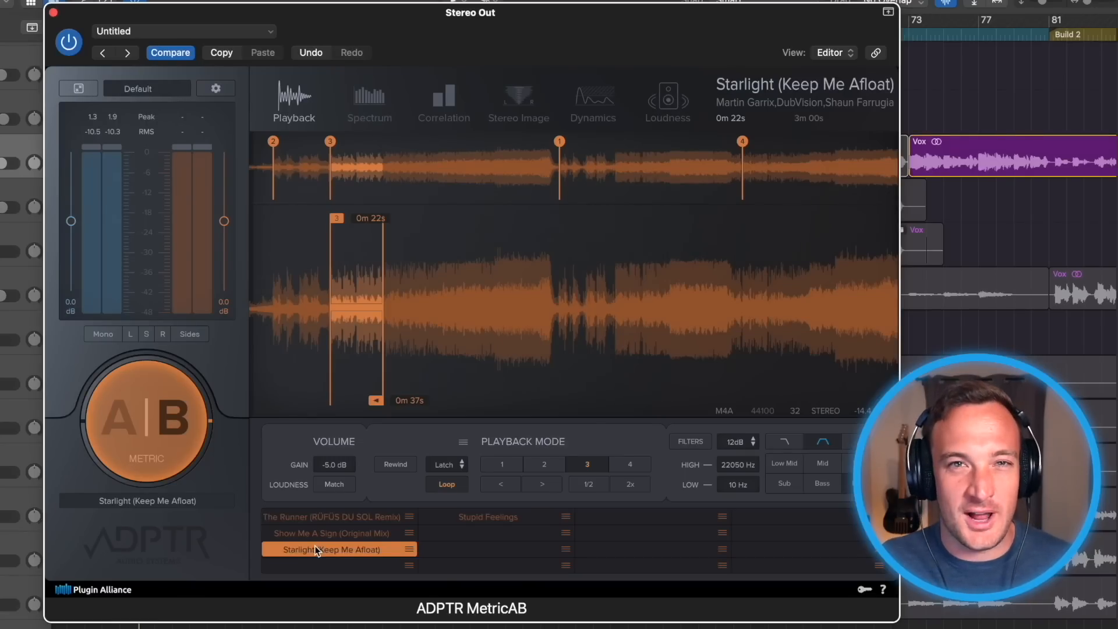
# Switch the reference track to The Runner (RÜFÜS DU SOL Remix) and inspect its volume gain.
pyautogui.click(309, 520)
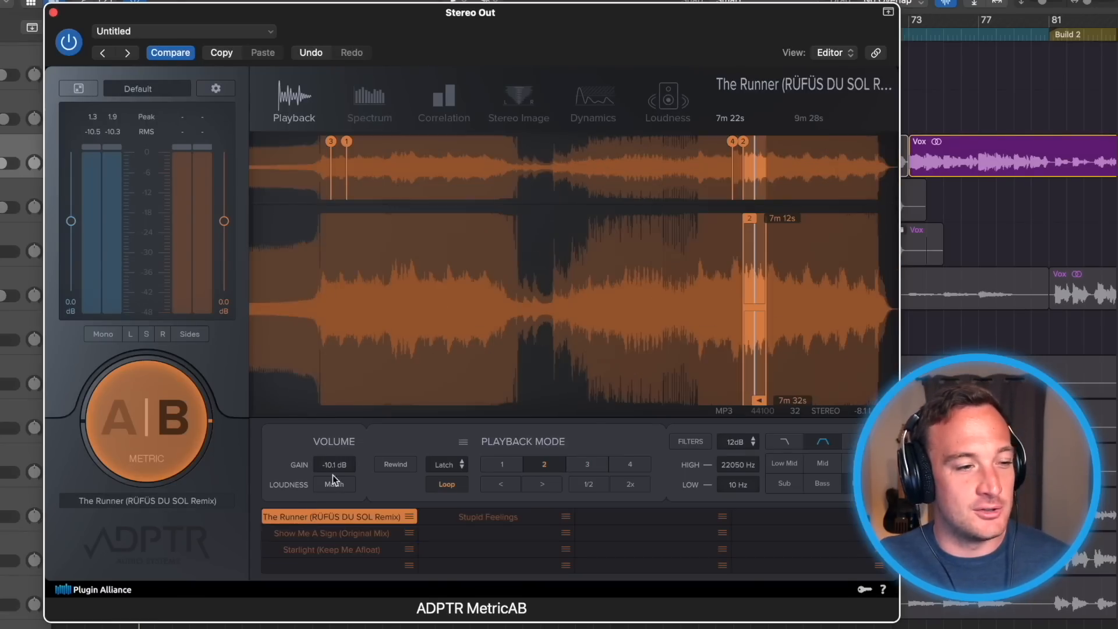
pyautogui.moveTo(325, 463); pyautogui.dragTo(324, 466)
pyautogui.moveTo(194, 310); pyautogui.dragTo(191, 302)
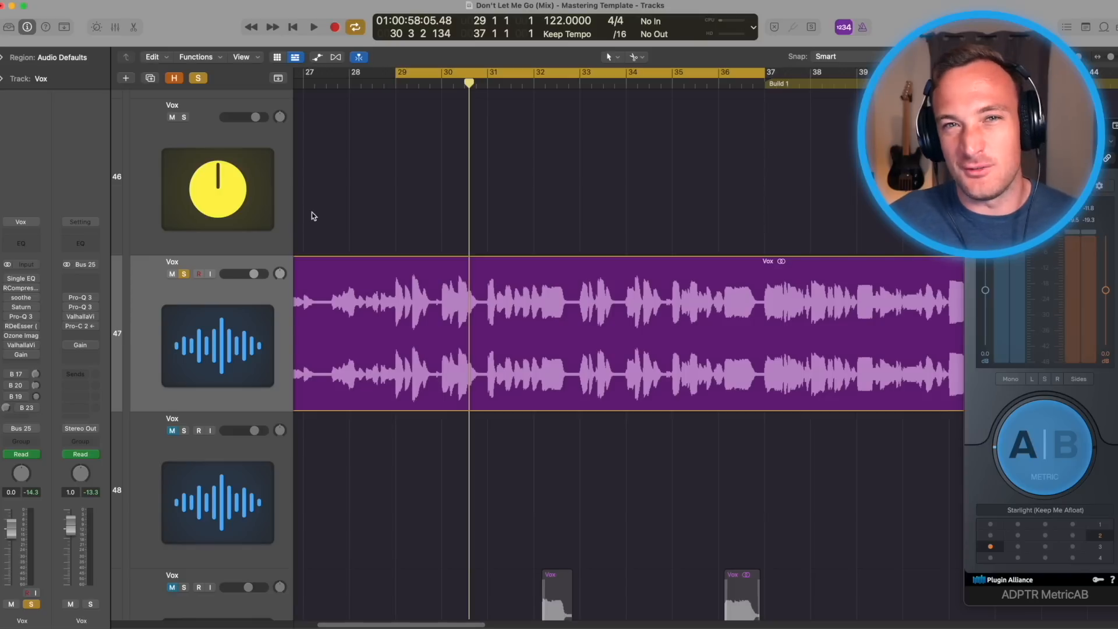
# Play the soloed vocal and compare its compression with the Starlight reference in MetricAB, ending on the A source.
pyautogui.press('space')
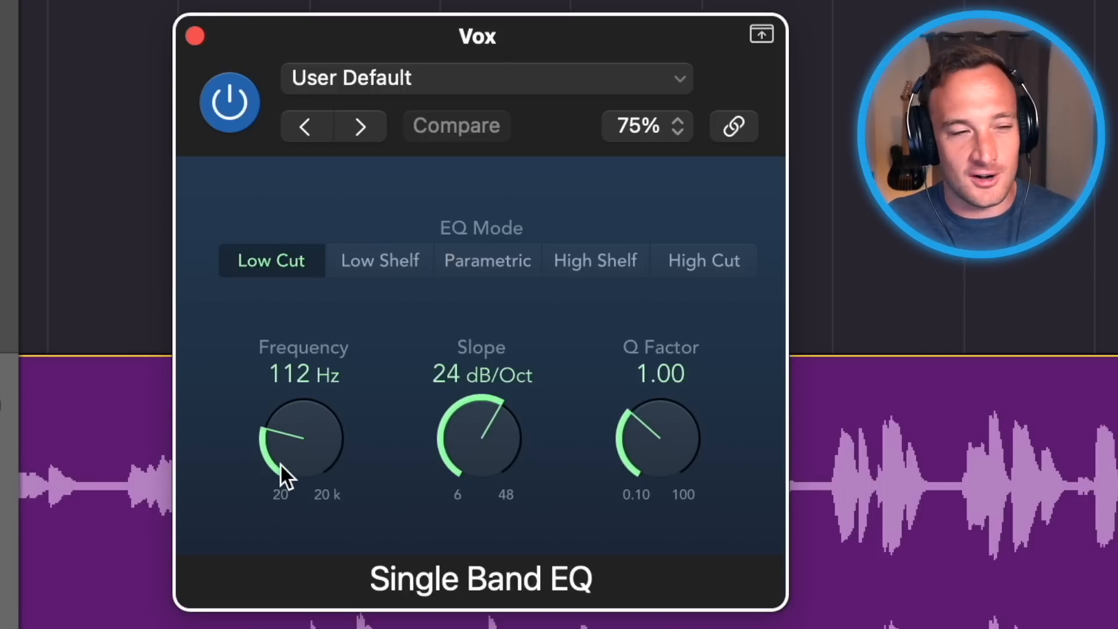
pyautogui.press('space')
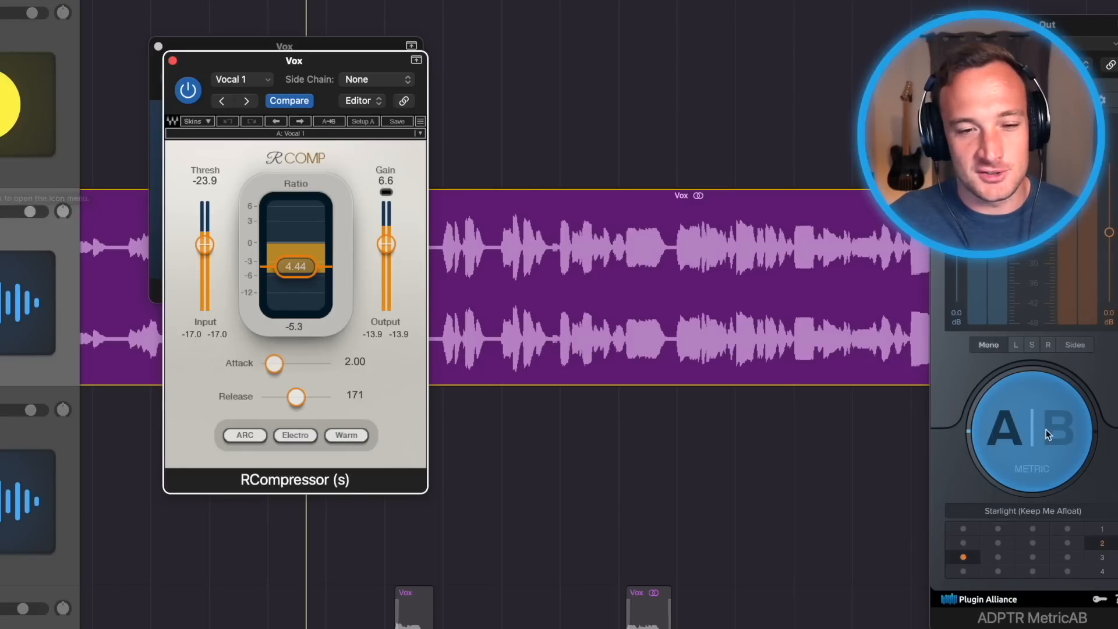
pyautogui.click(1046, 434)
pyautogui.press('space')
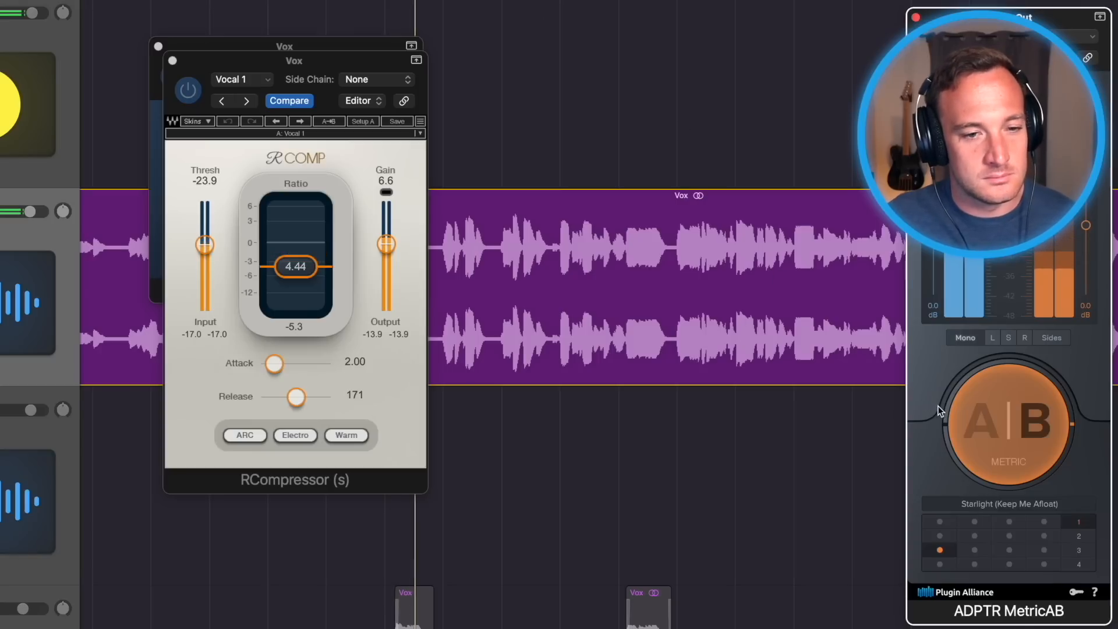
pyautogui.click(958, 426)
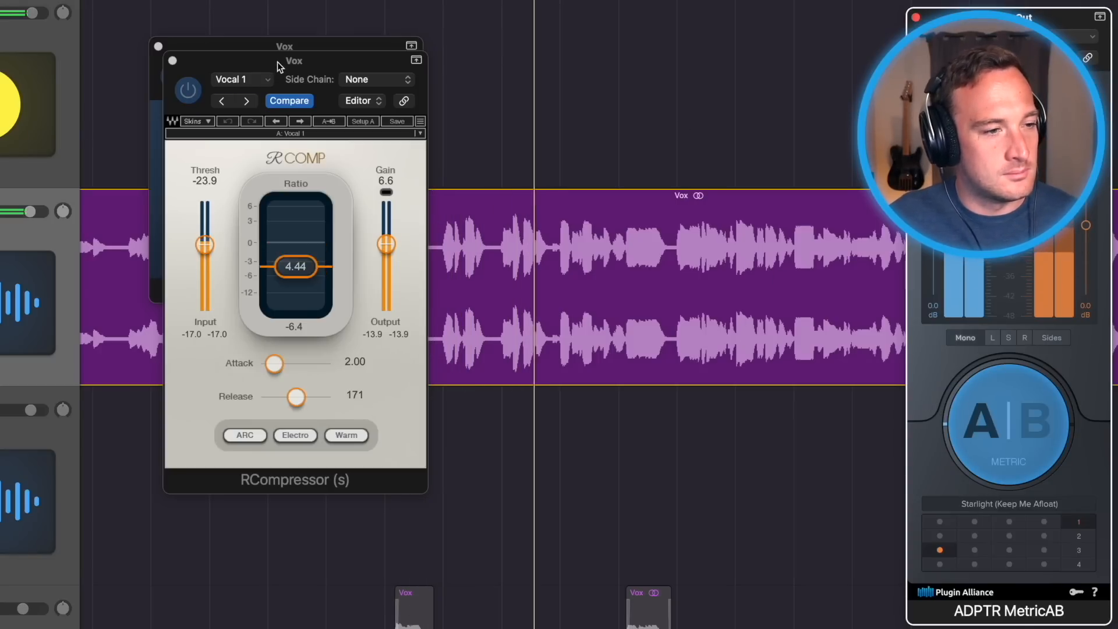
# Bring the vocal's RCompressor window forward, clear of the other plugin, and examine its gain reduction meter.
pyautogui.moveTo(277, 62); pyautogui.dragTo(322, 11)
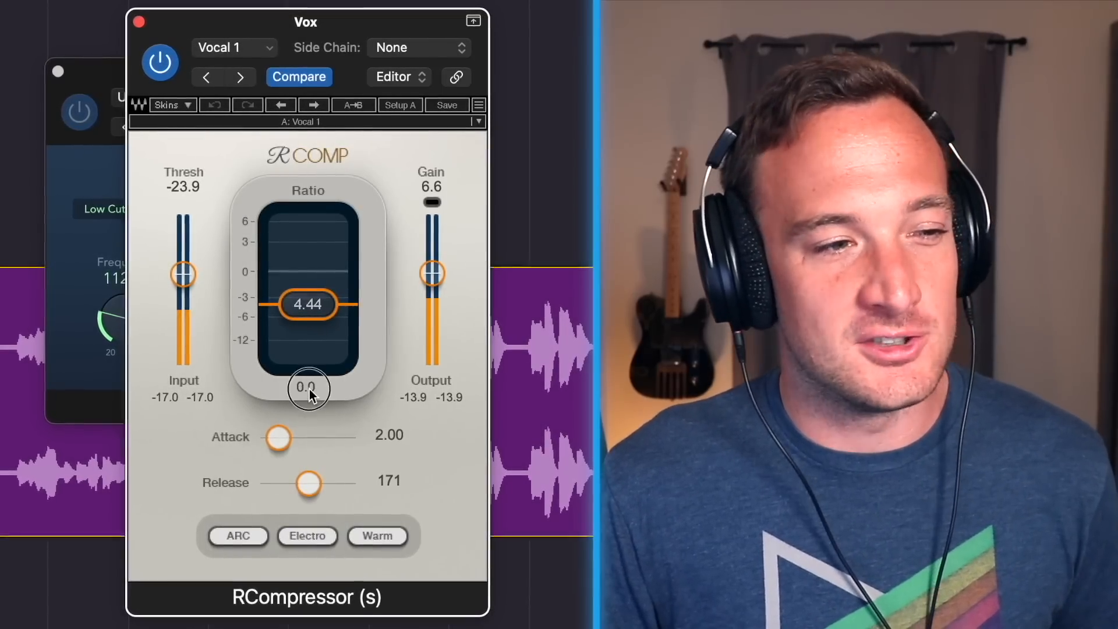
pyautogui.click(308, 385)
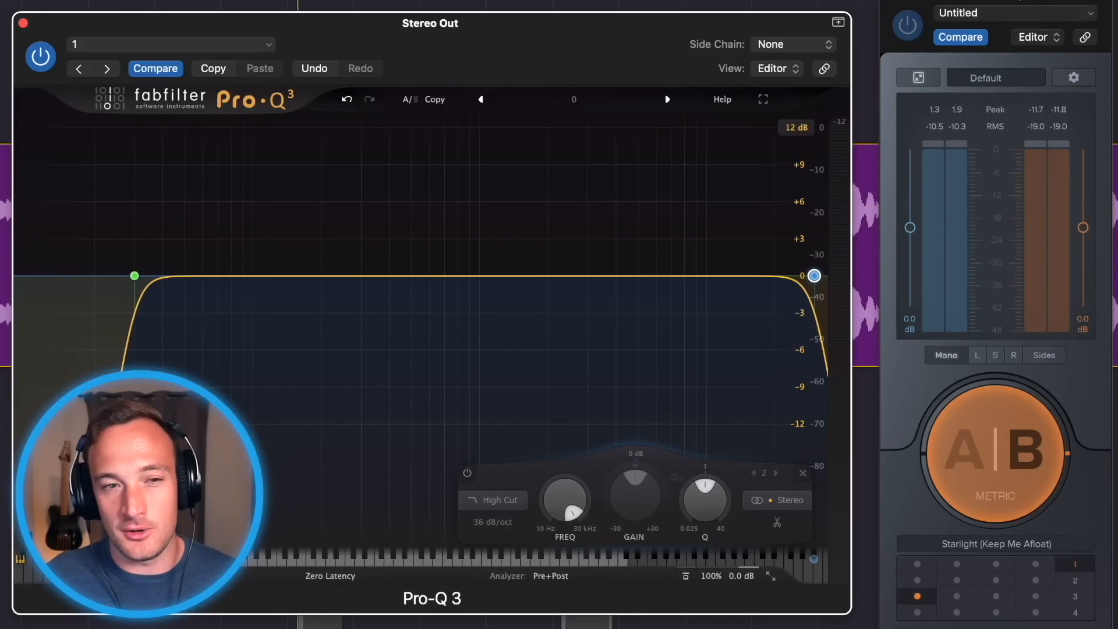
# Play the reference with the Stereo Out EQ fully open, switch monitoring to the A source, and stop playback.
pyautogui.press('space')
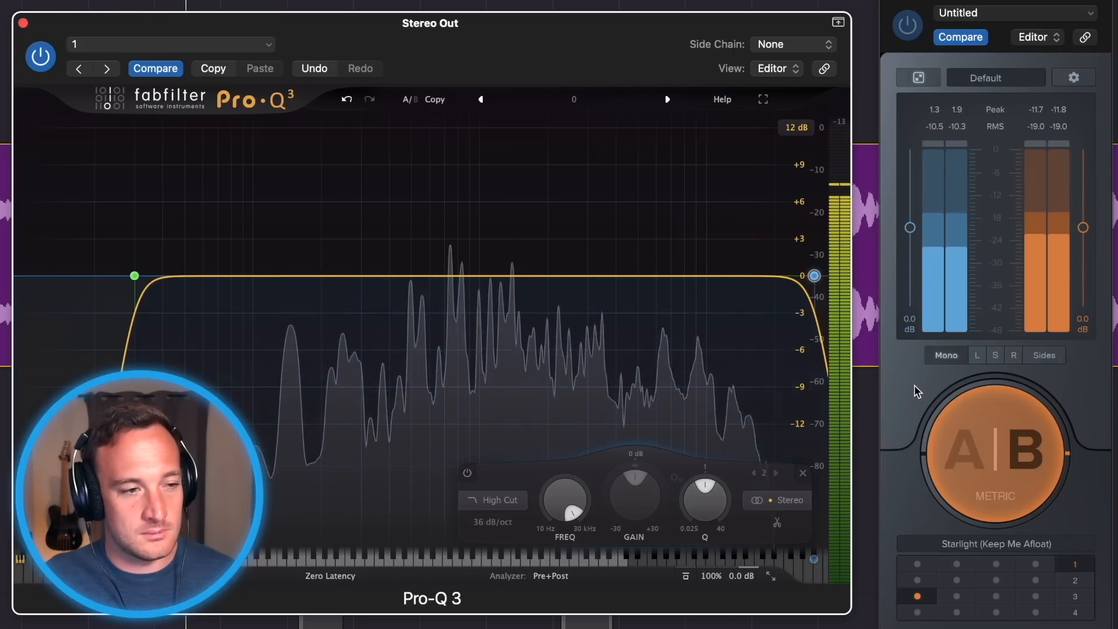
pyautogui.click(972, 438)
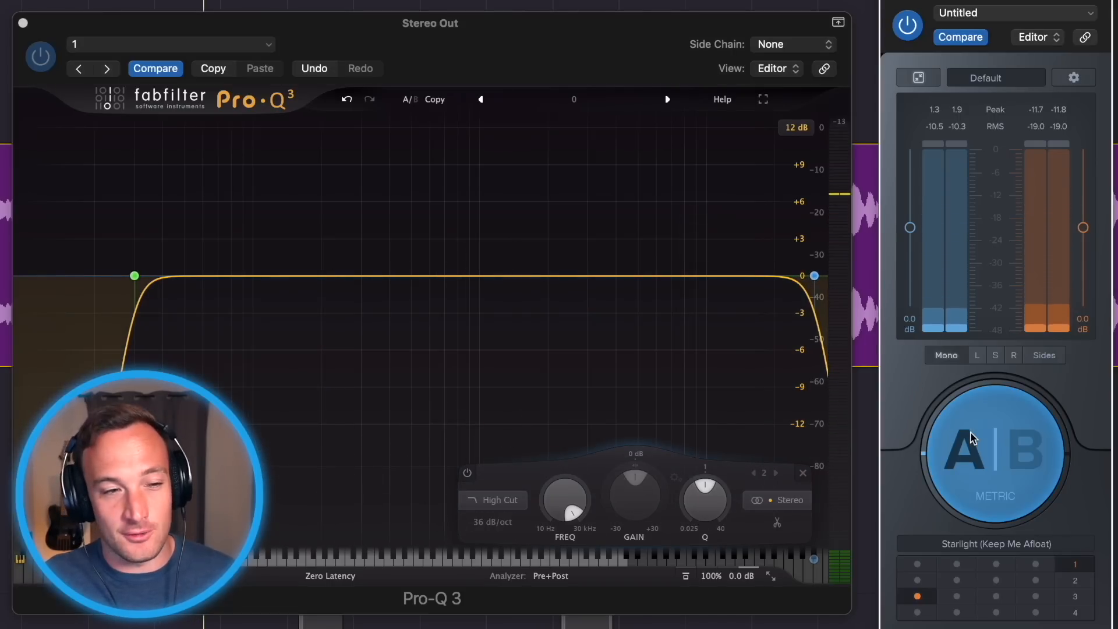
pyautogui.press('space')
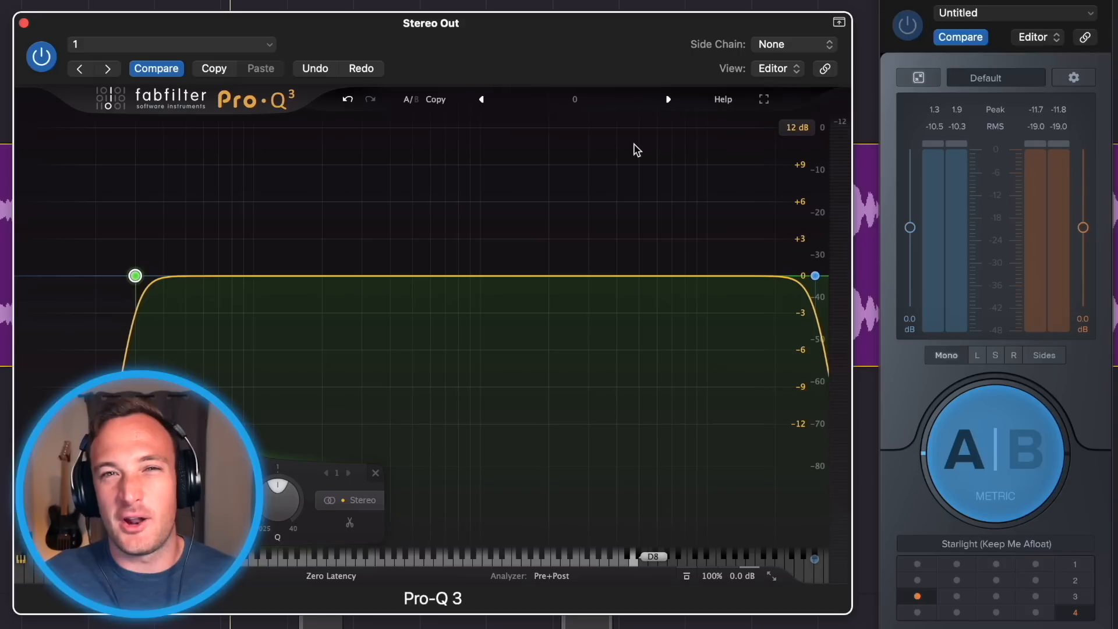
# Narrow the Stereo Out Pro-Q 3 to the midrange with a low cut at 301.25 Hz and a high cut at 2667 Hz.
pyautogui.moveTo(814, 275); pyautogui.dragTo(669, 274)
pyautogui.moveTo(135, 276); pyautogui.dragTo(362, 303)
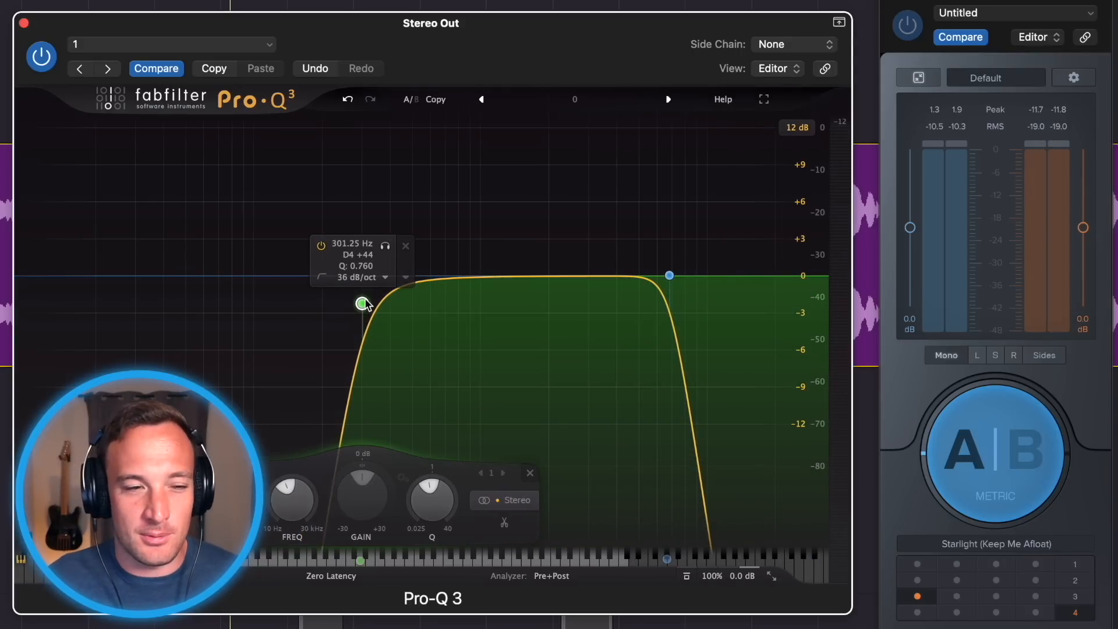
pyautogui.moveTo(669, 275); pyautogui.dragTo(576, 283)
# Play the band-limited vocal and compare it with the Starlight reference, returning to the A source.
pyautogui.press('space')
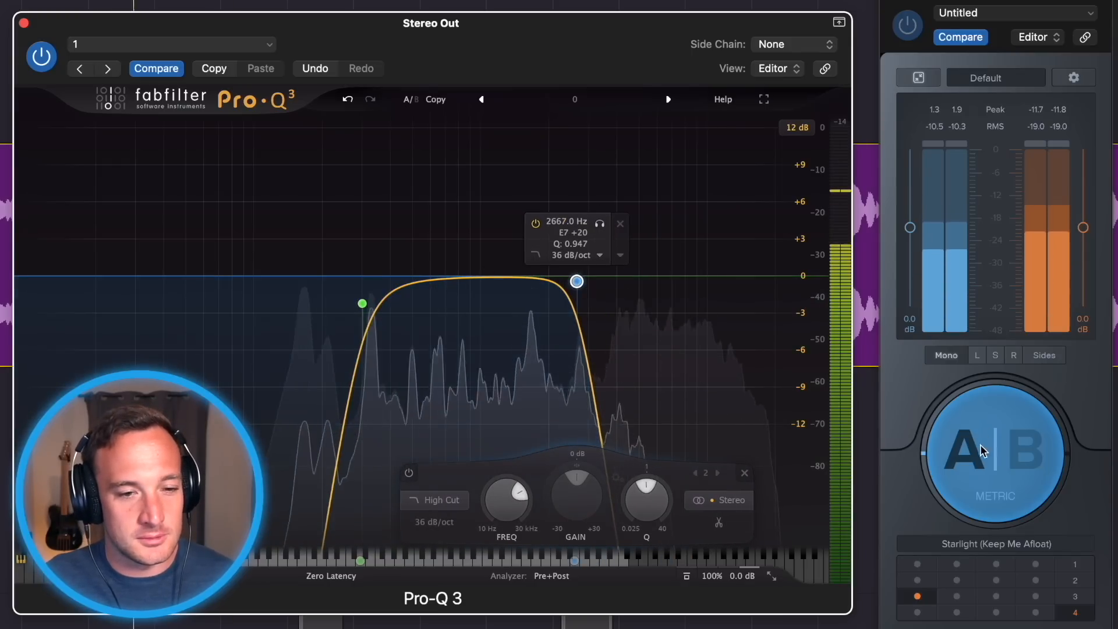
pyautogui.click(978, 462)
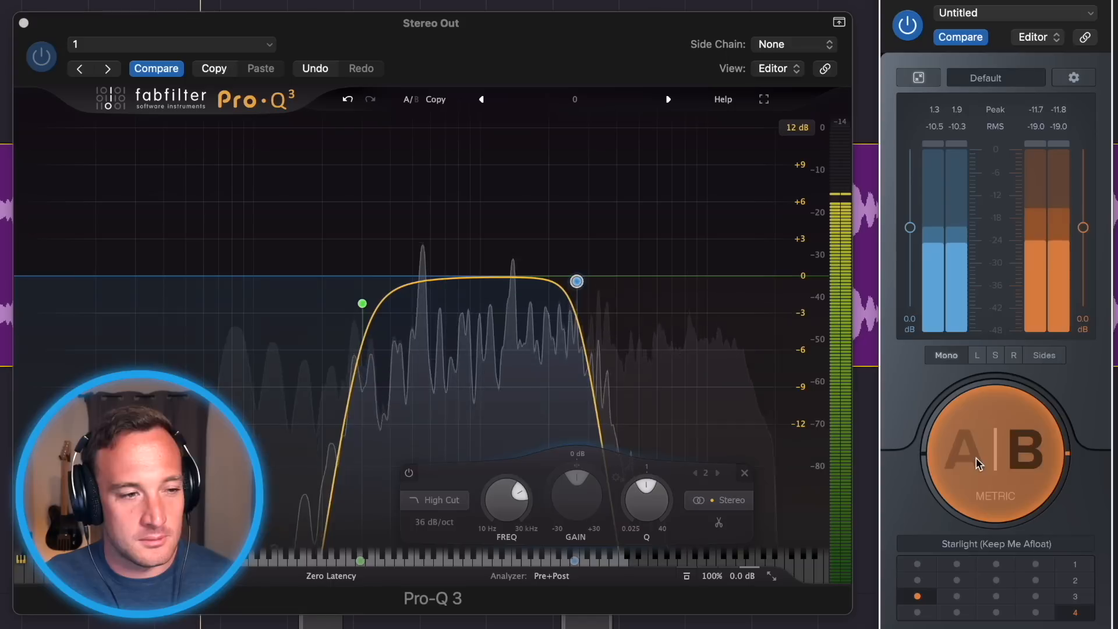
pyautogui.click(978, 462)
# Look through the saved Pro-Q 3 presets and step through the band-pass ranges from preset 1 to preset 4.
pyautogui.click(559, 103)
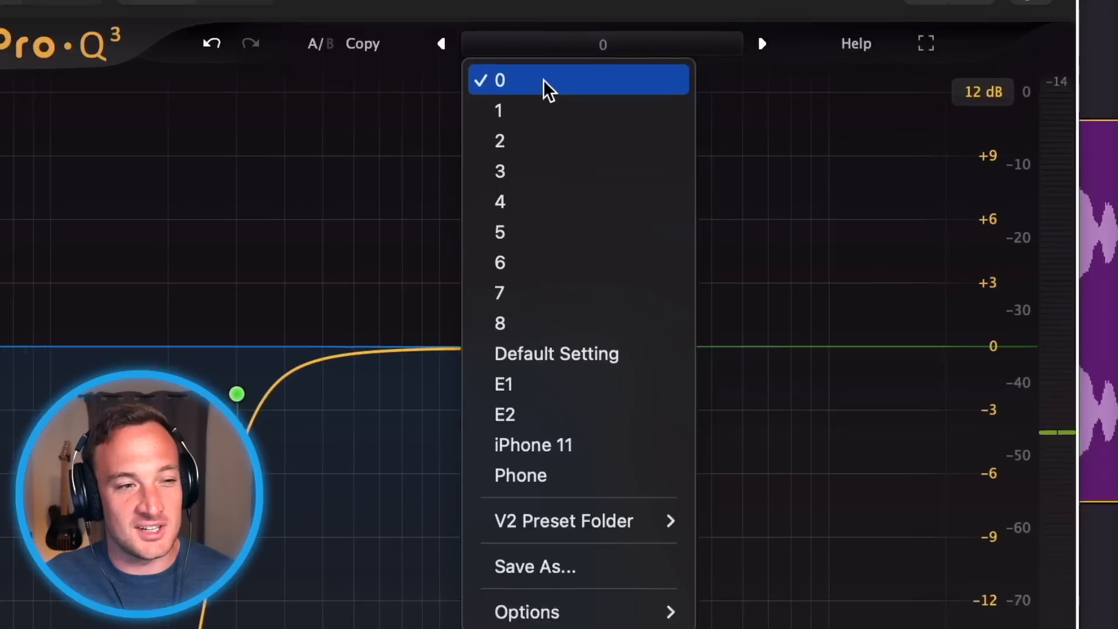
pyautogui.click(537, 67)
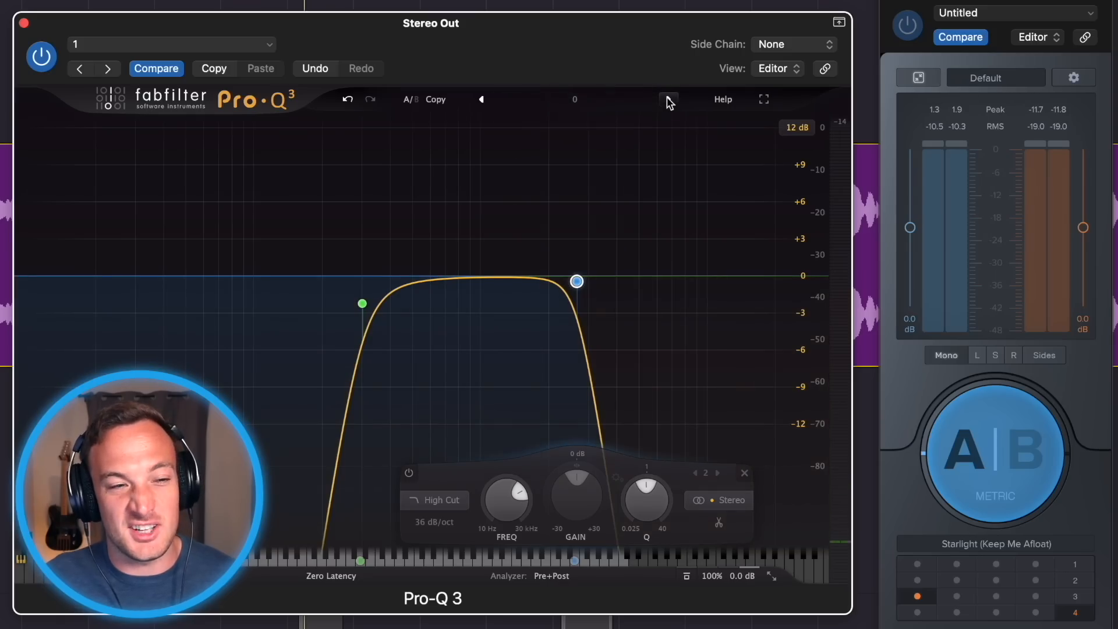
pyautogui.click(668, 100)
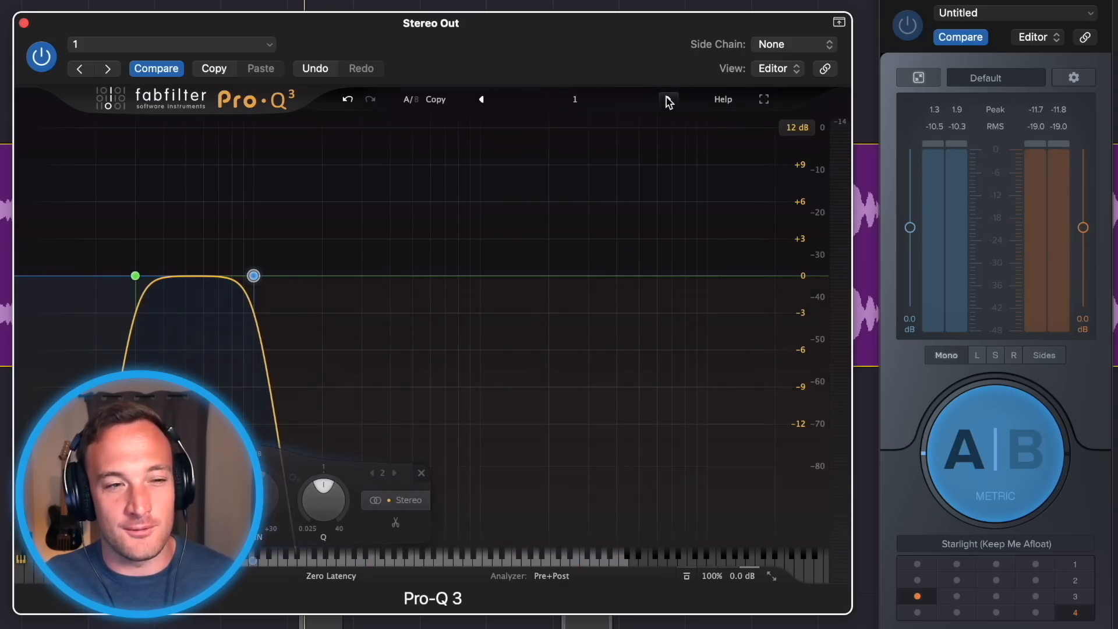
pyautogui.click(668, 100)
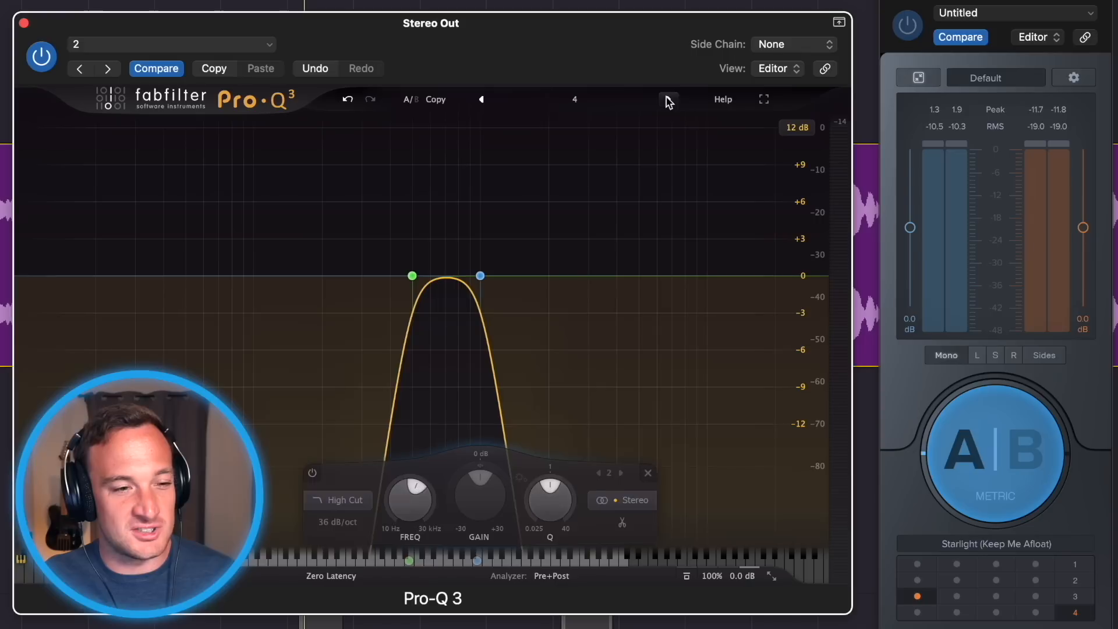
# Load band-pass preset 3 in the Stereo Out Pro-Q 3 and audition the vocal in that range.
pyautogui.click(481, 100)
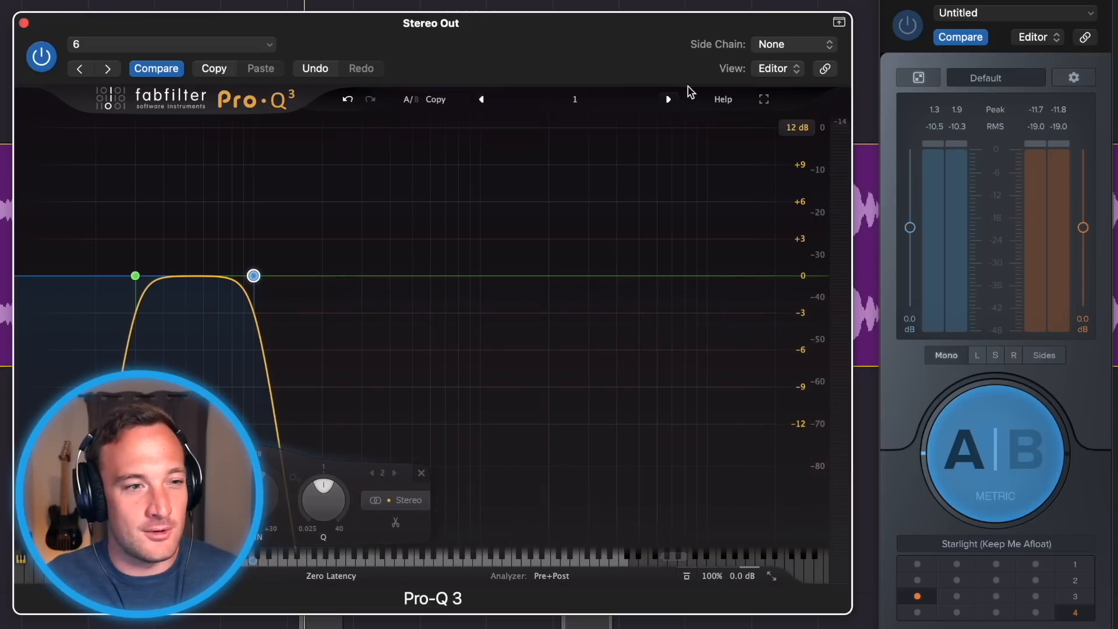
pyautogui.click(667, 101)
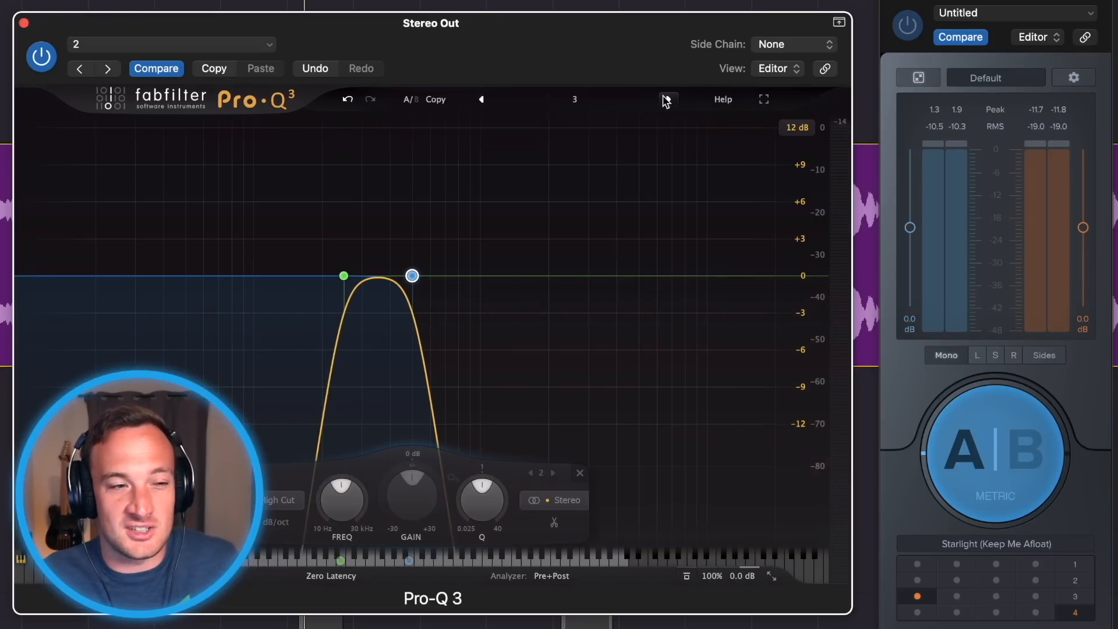
pyautogui.press('space')
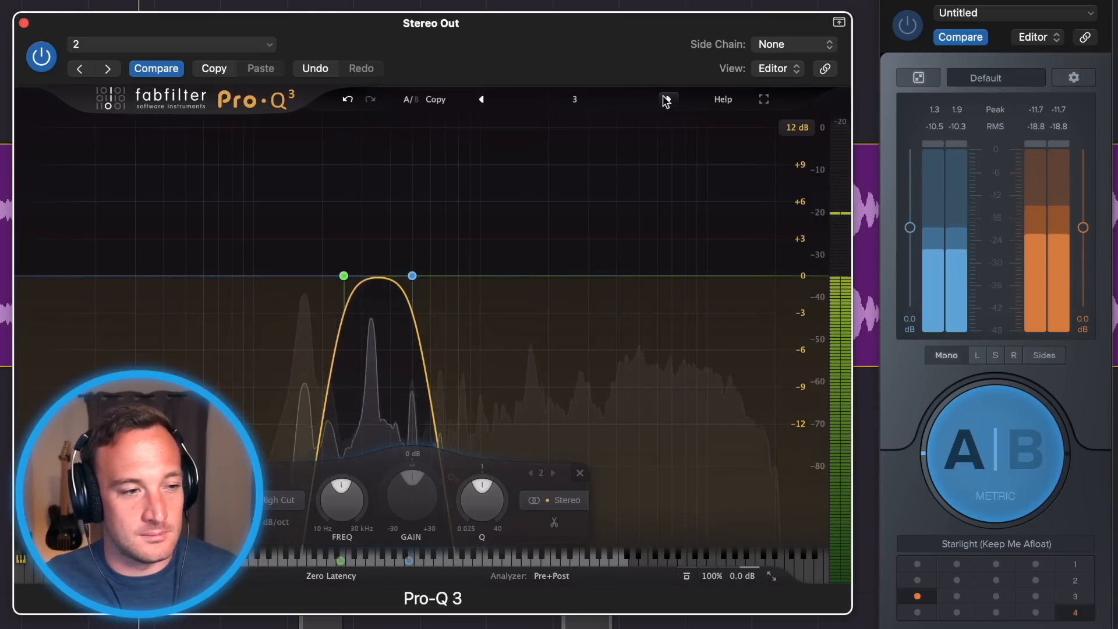
pyautogui.press('space')
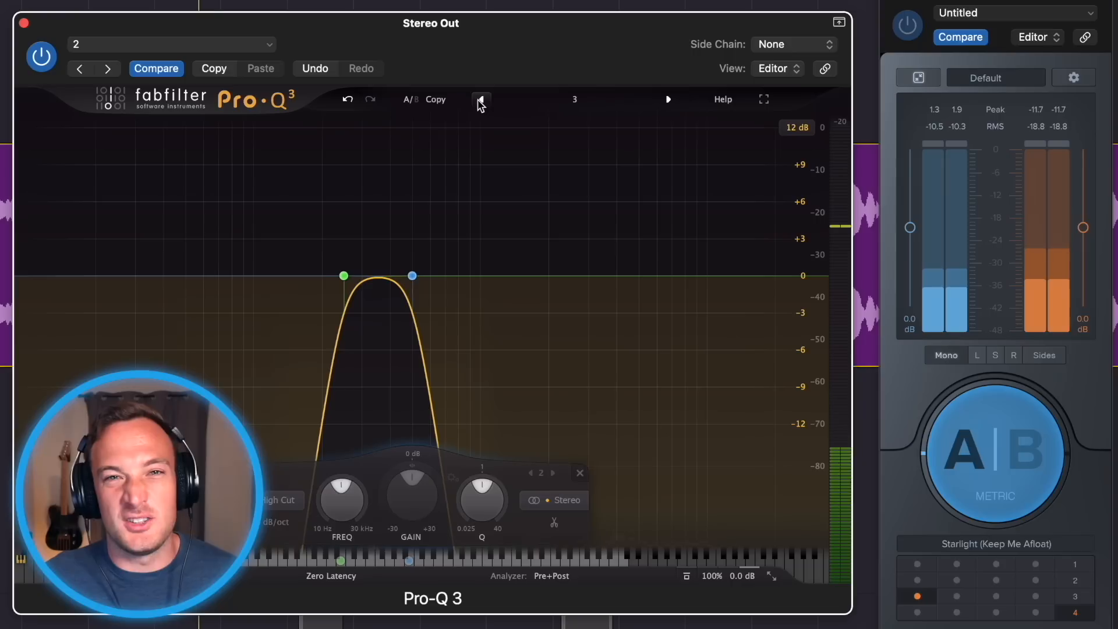
# Load band-pass preset 2 in the Stereo Out Pro-Q 3 and compare the vocal's low range with the Starlight reference.
pyautogui.click(481, 100)
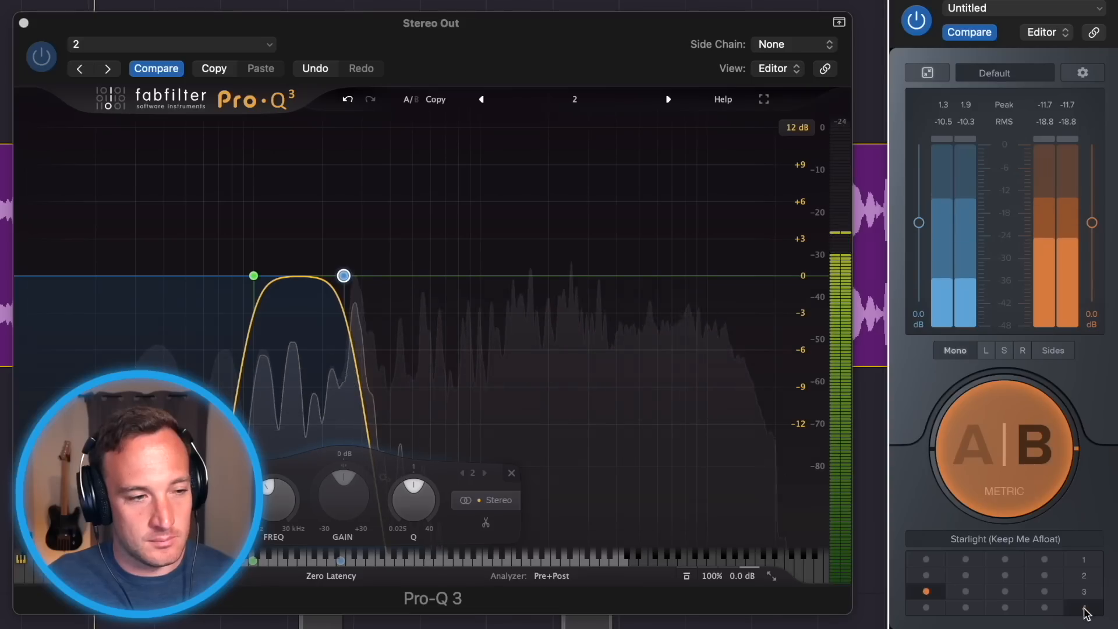
pyautogui.click(1011, 476)
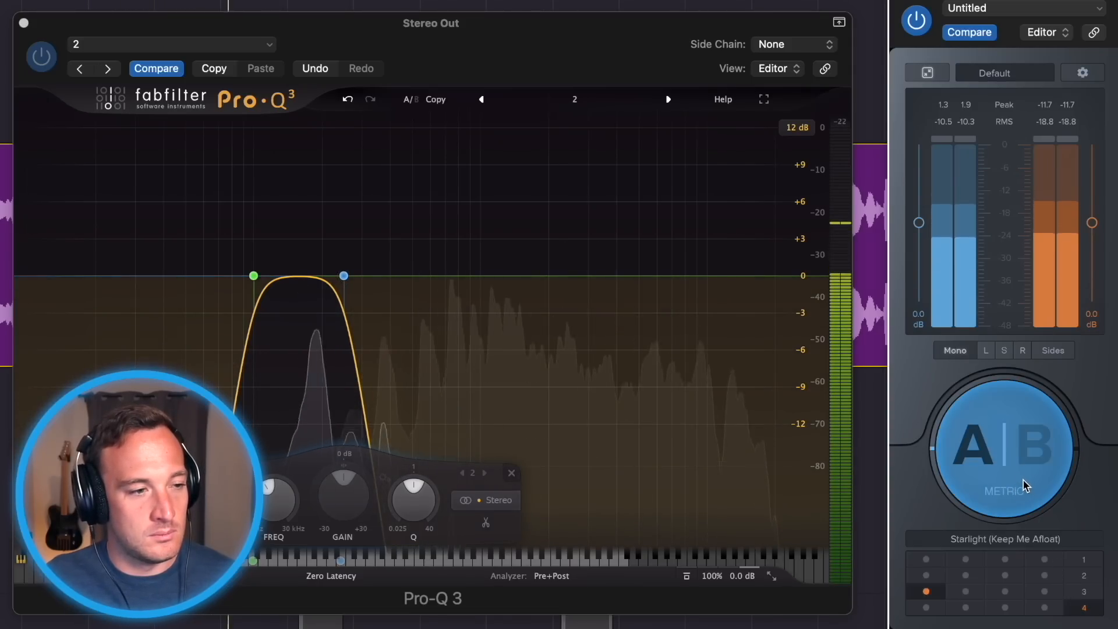
pyautogui.press('space')
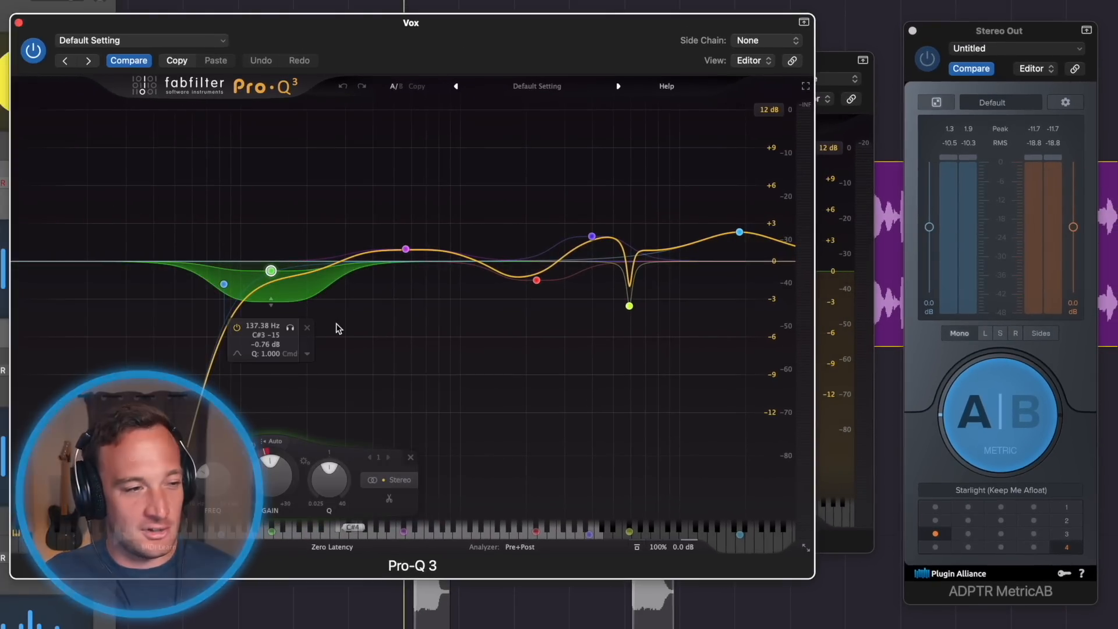
pyautogui.press('space')
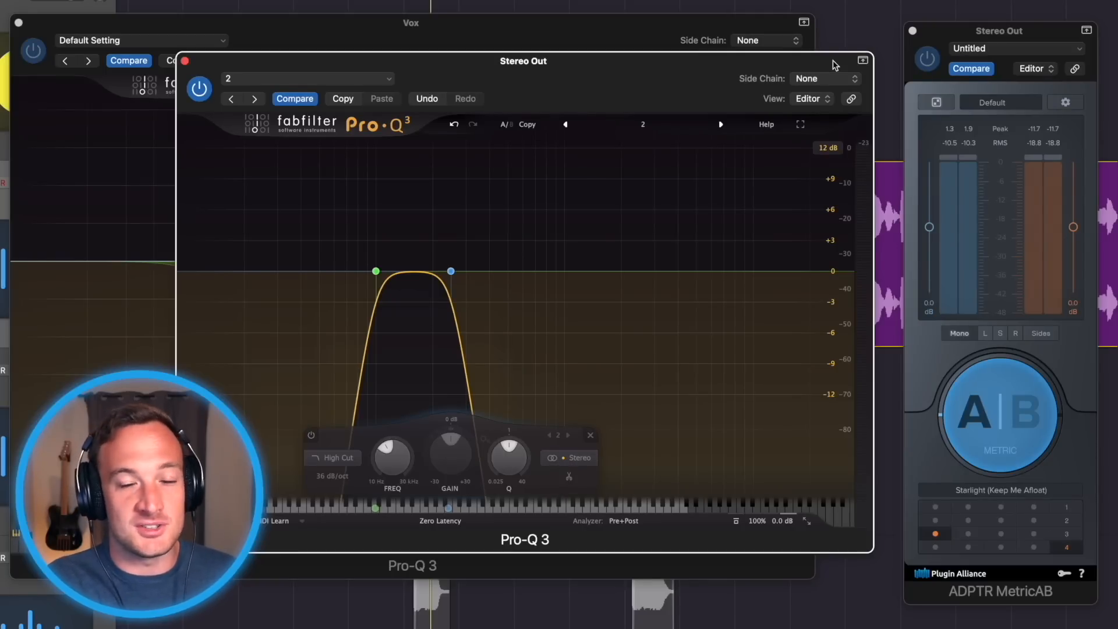
# Play the vocal through band-pass preset 2 and switch MetricAB to the Starlight reference.
pyautogui.press('space')
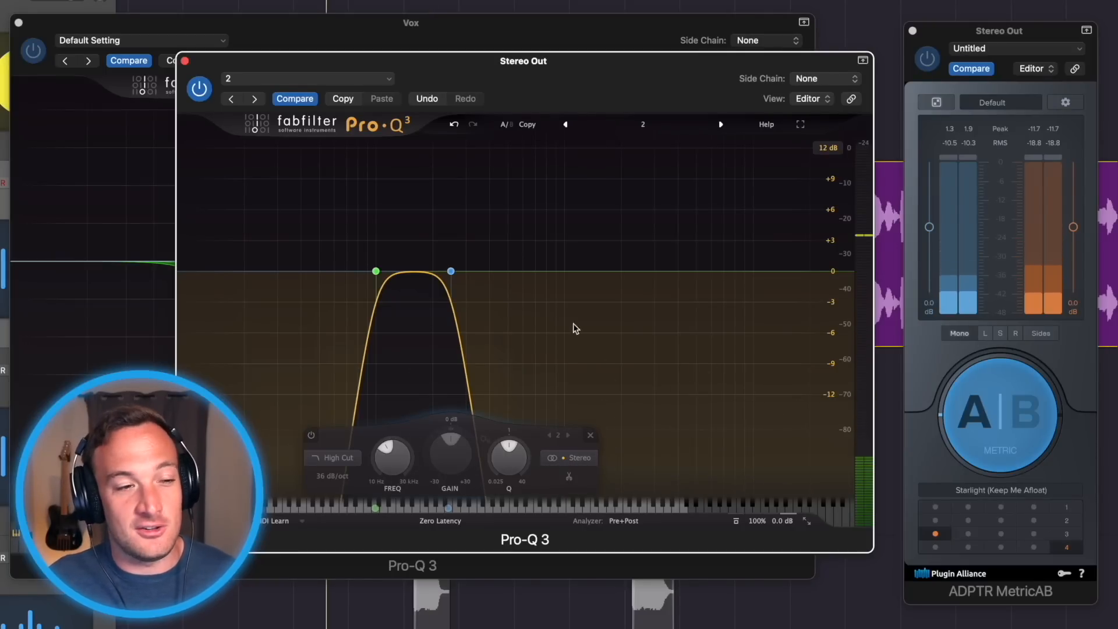
pyautogui.click(1011, 443)
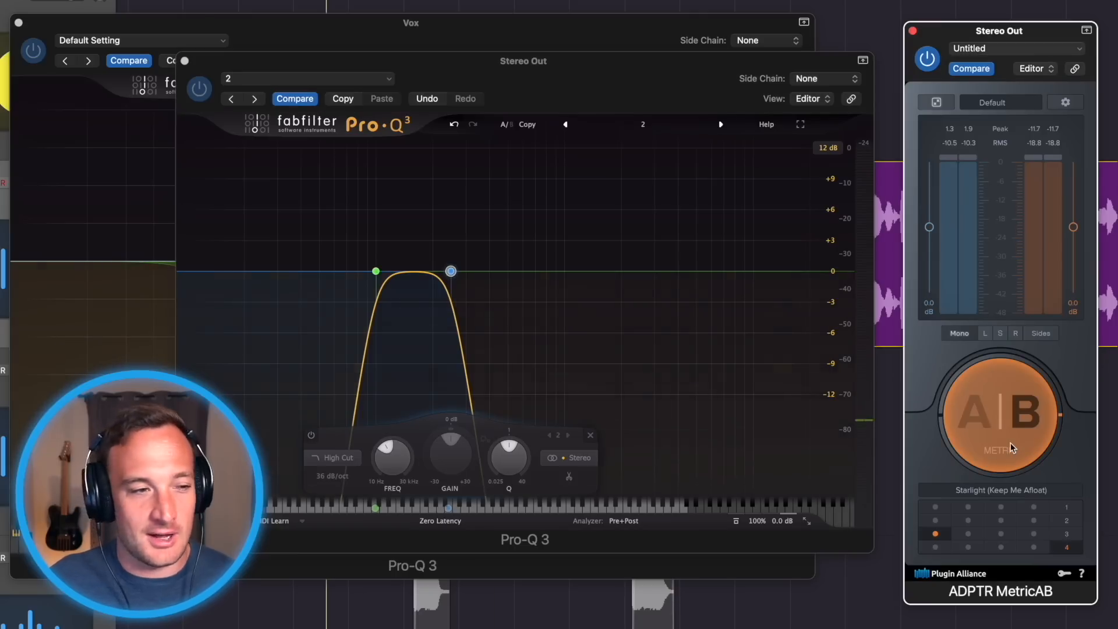
# Step the Stereo Out Pro-Q 3 through band-pass presets 3 and 4, comparing the vocal with the Starlight reference from cue point 2.
pyautogui.click(720, 124)
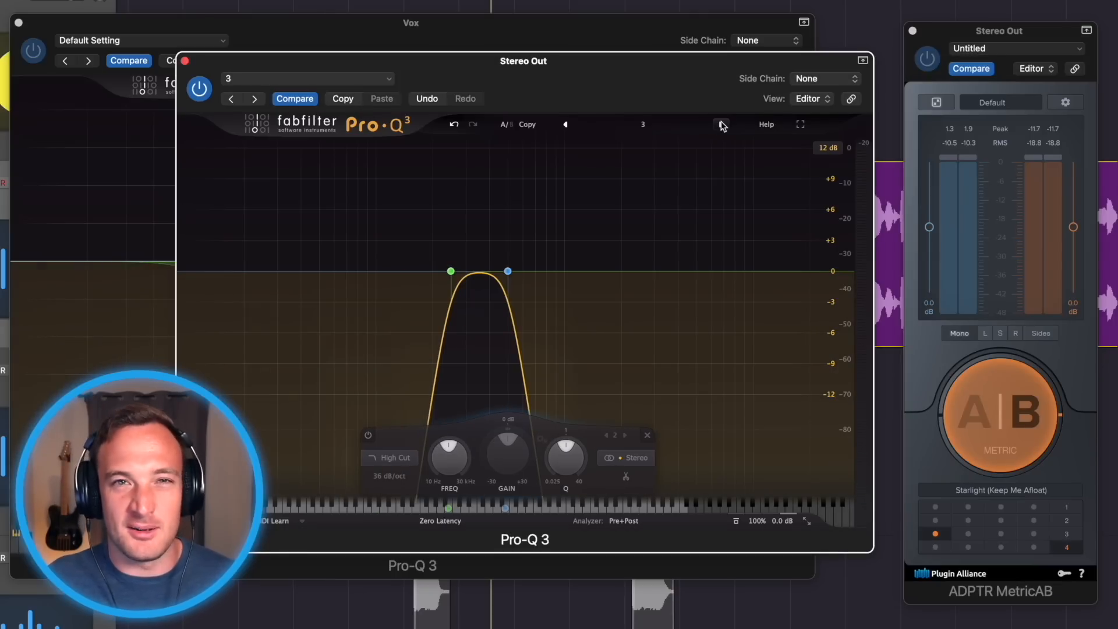
pyautogui.press('space')
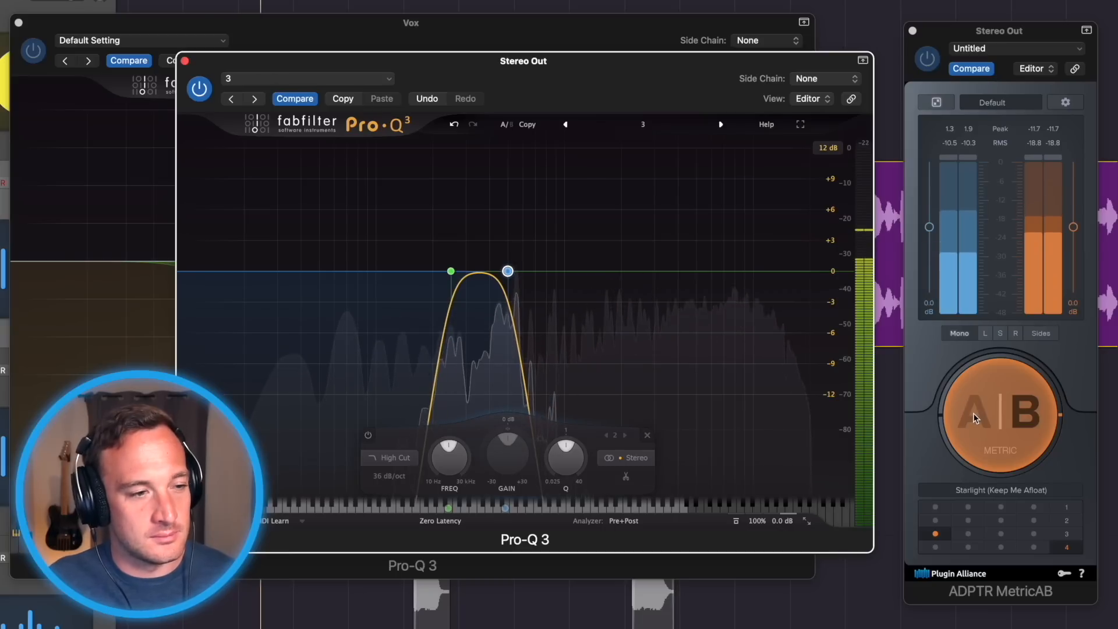
pyautogui.click(1059, 521)
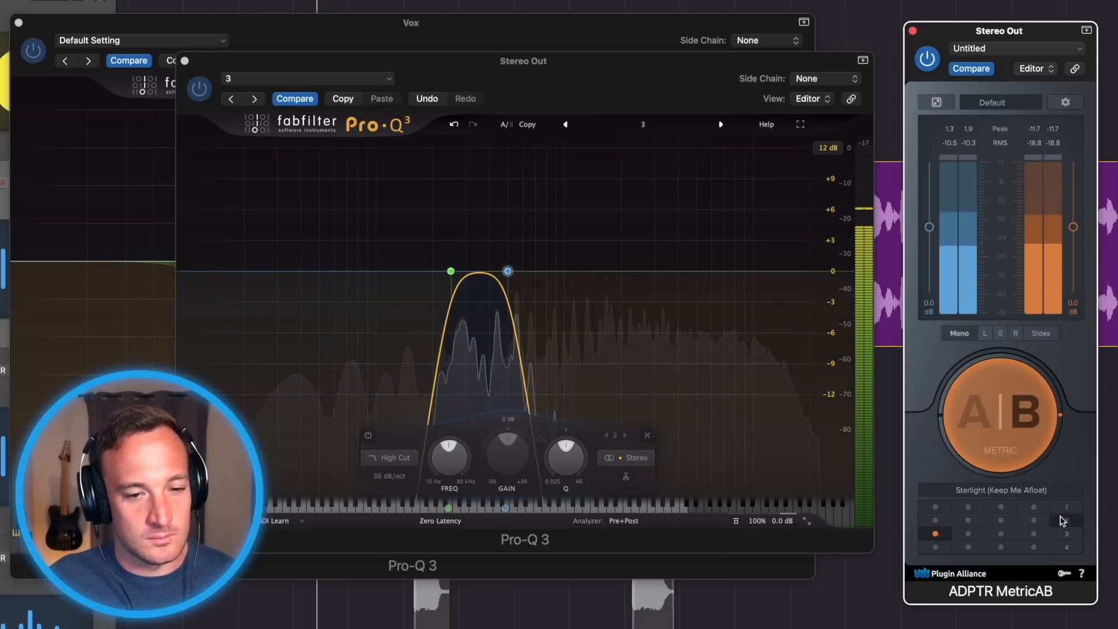
pyautogui.click(985, 431)
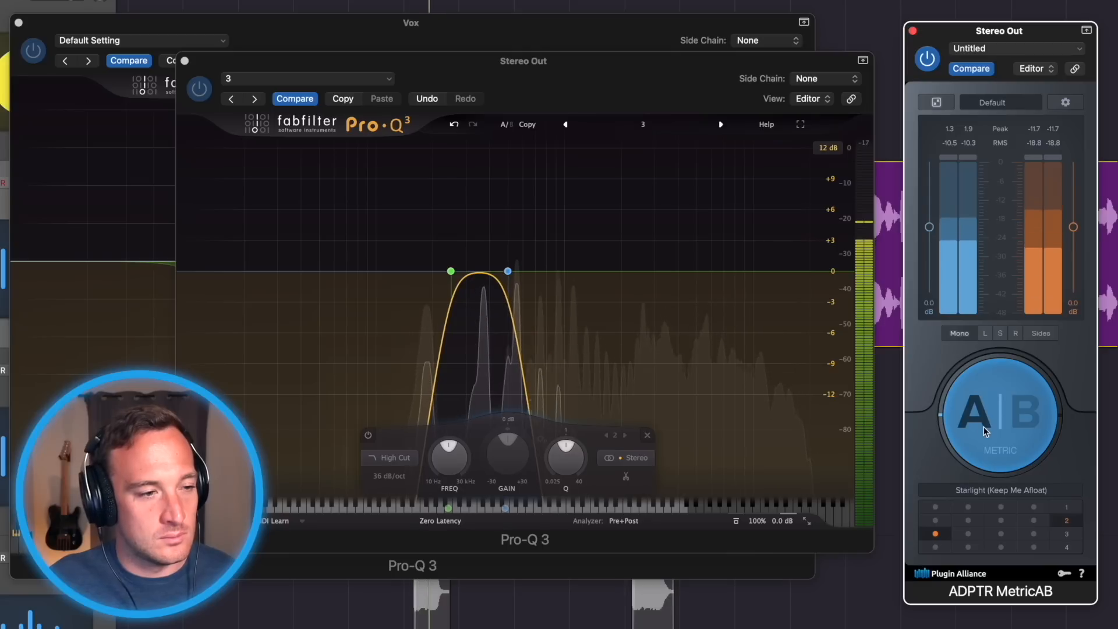
pyautogui.click(984, 431)
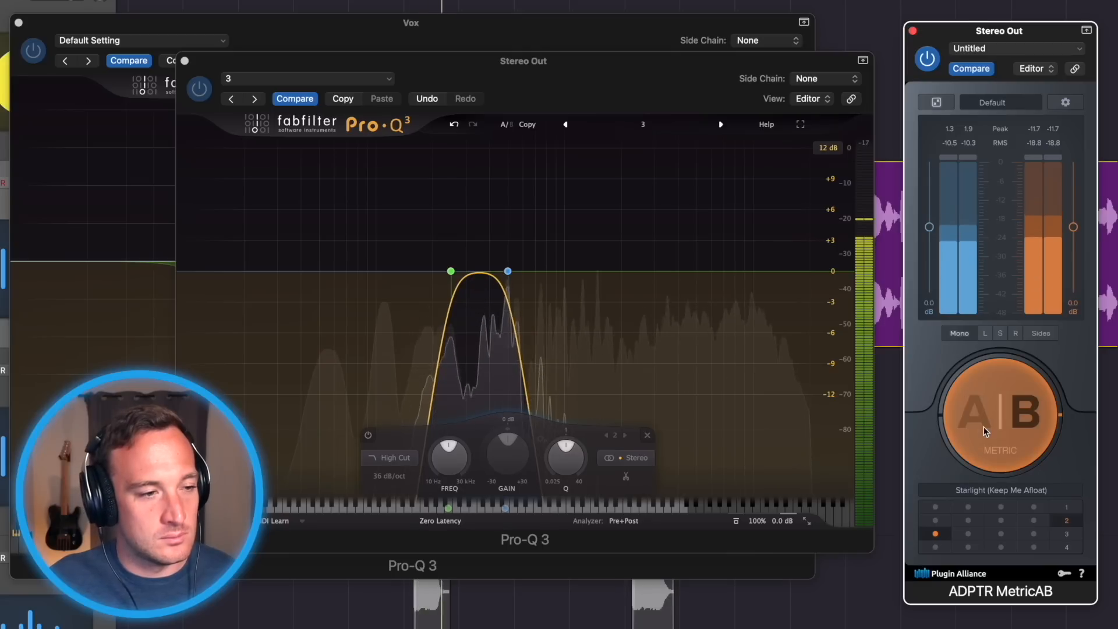
pyautogui.click(721, 124)
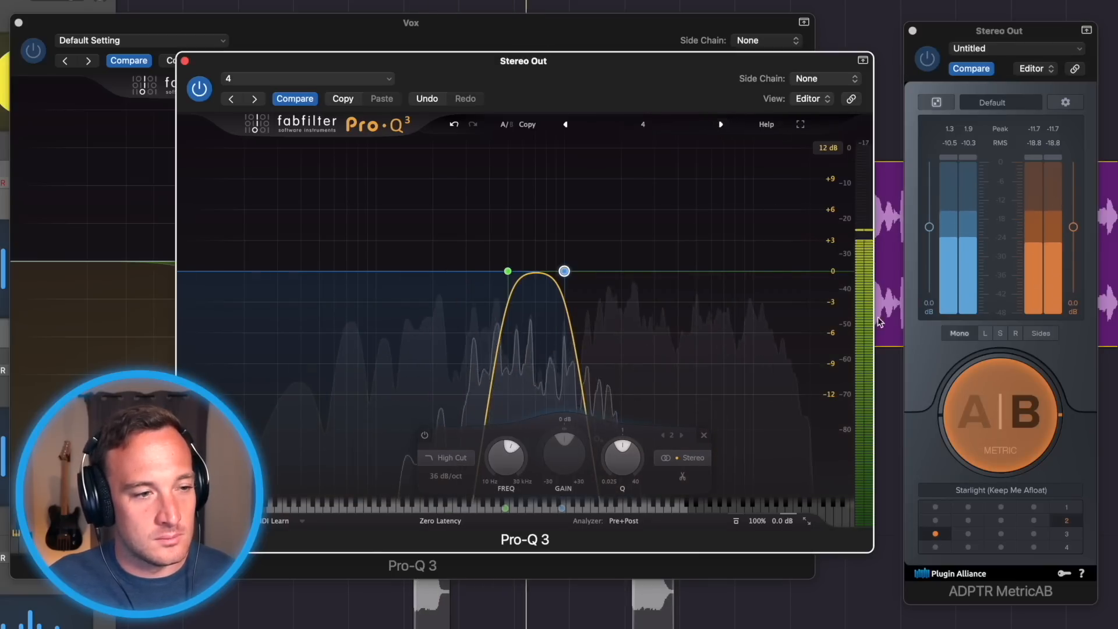
pyautogui.click(982, 413)
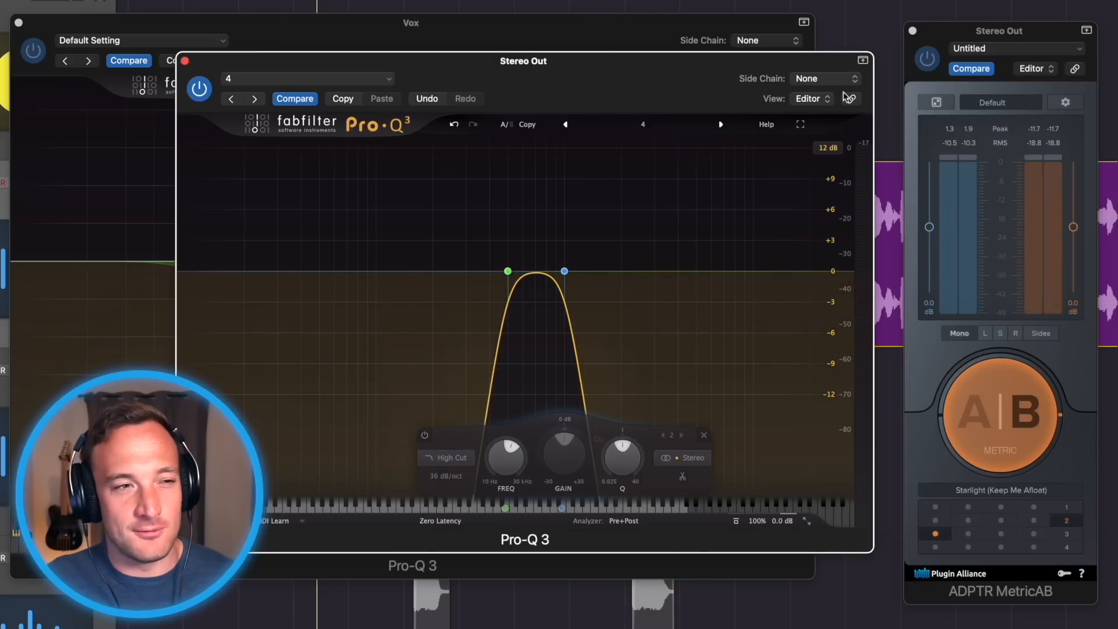
# Bring up the Vox Pro-Q 3 and examine its low-mid boost, upper-mid cut, narrow notch and top-end boost.
pyautogui.click(592, 38)
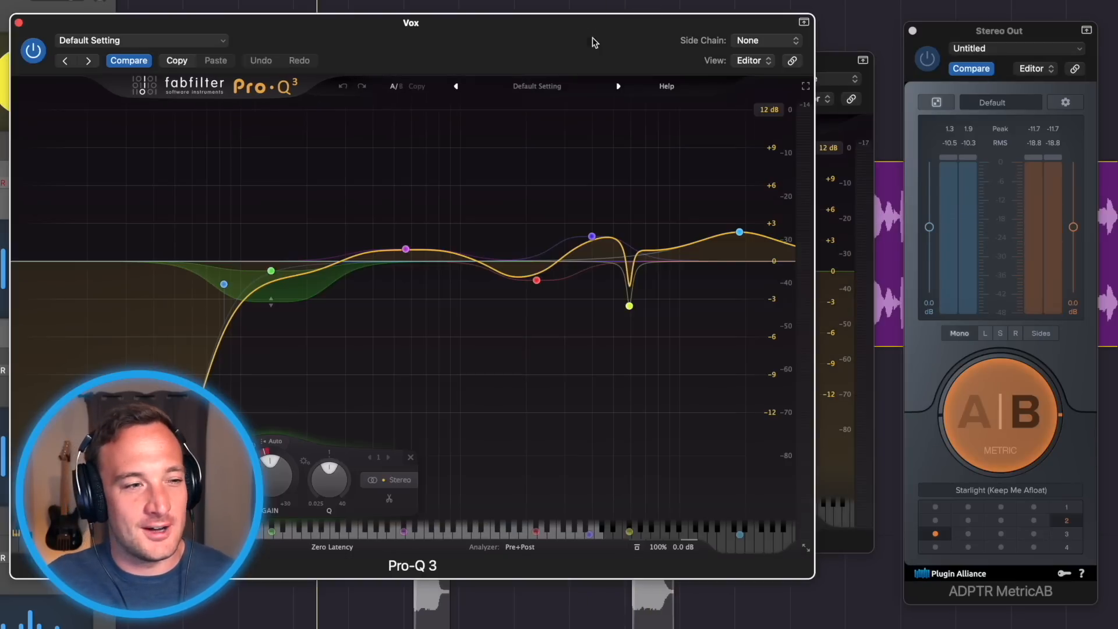
pyautogui.moveTo(552, 304)
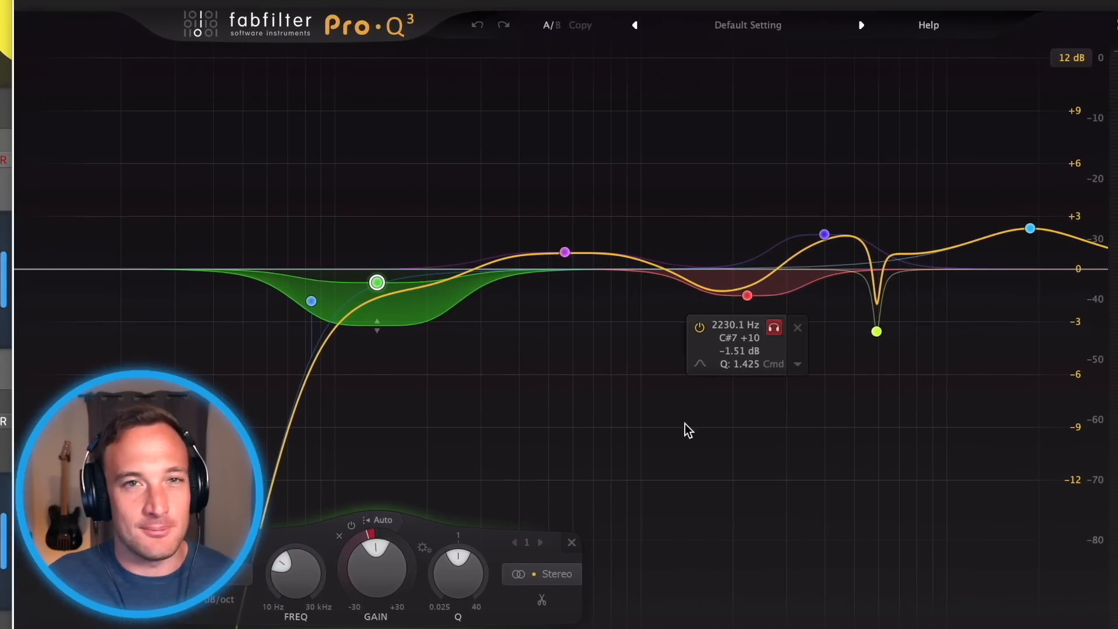
pyautogui.moveTo(536, 249)
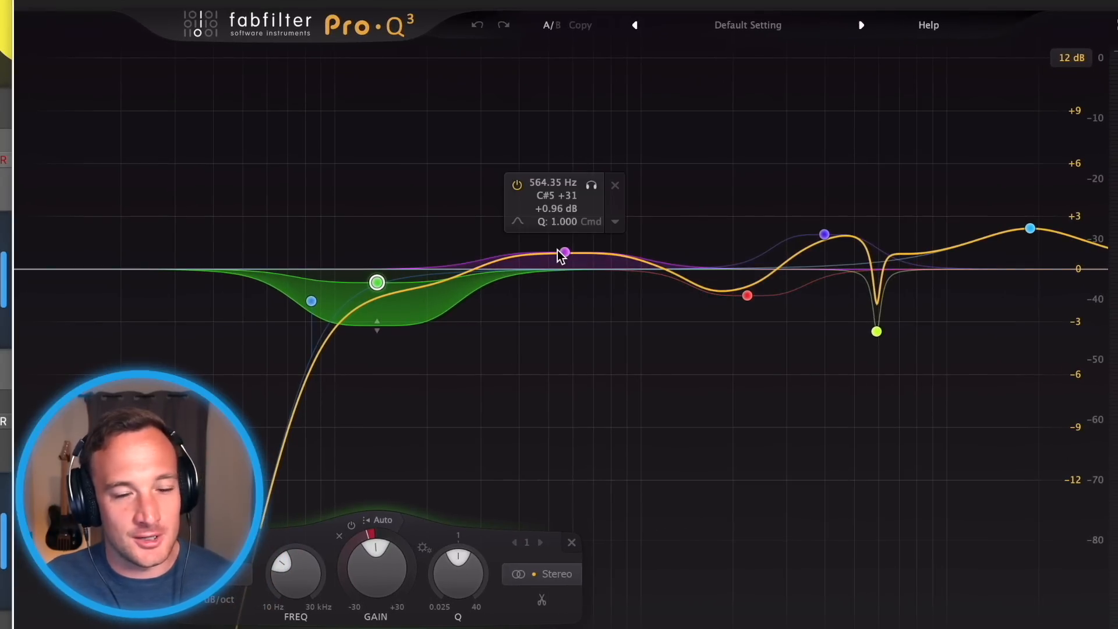
pyautogui.moveTo(722, 289)
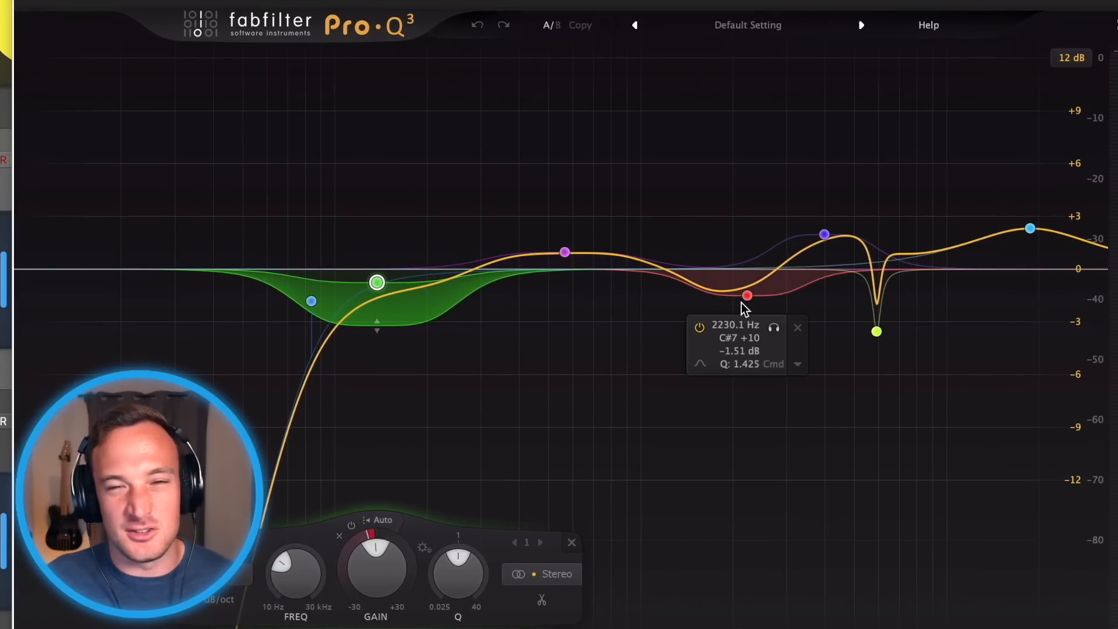
pyautogui.moveTo(1066, 258)
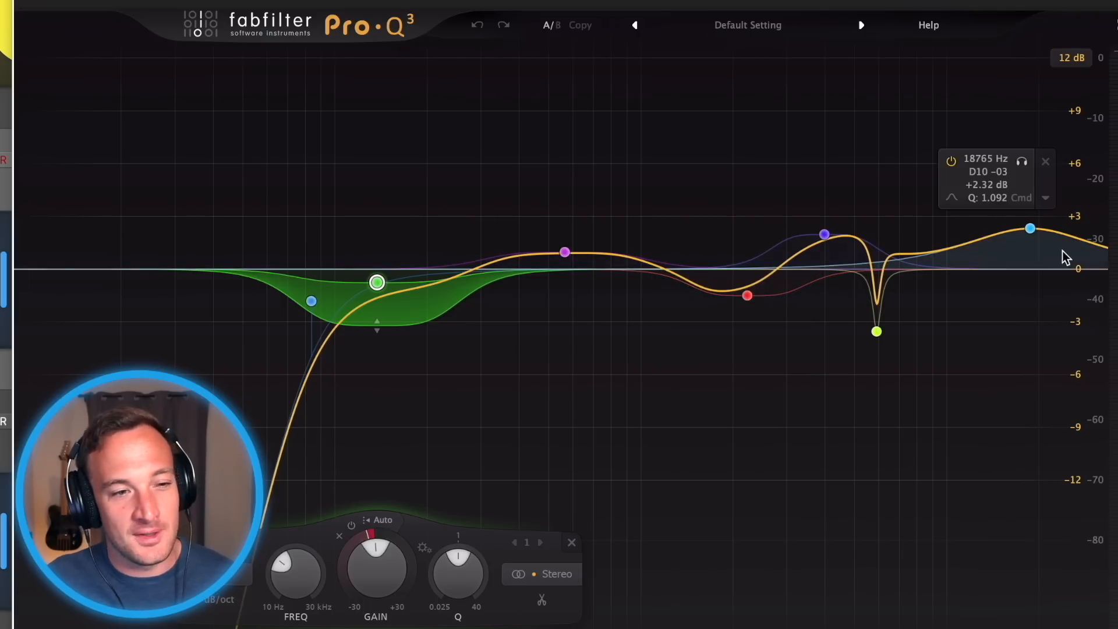
pyautogui.moveTo(891, 343)
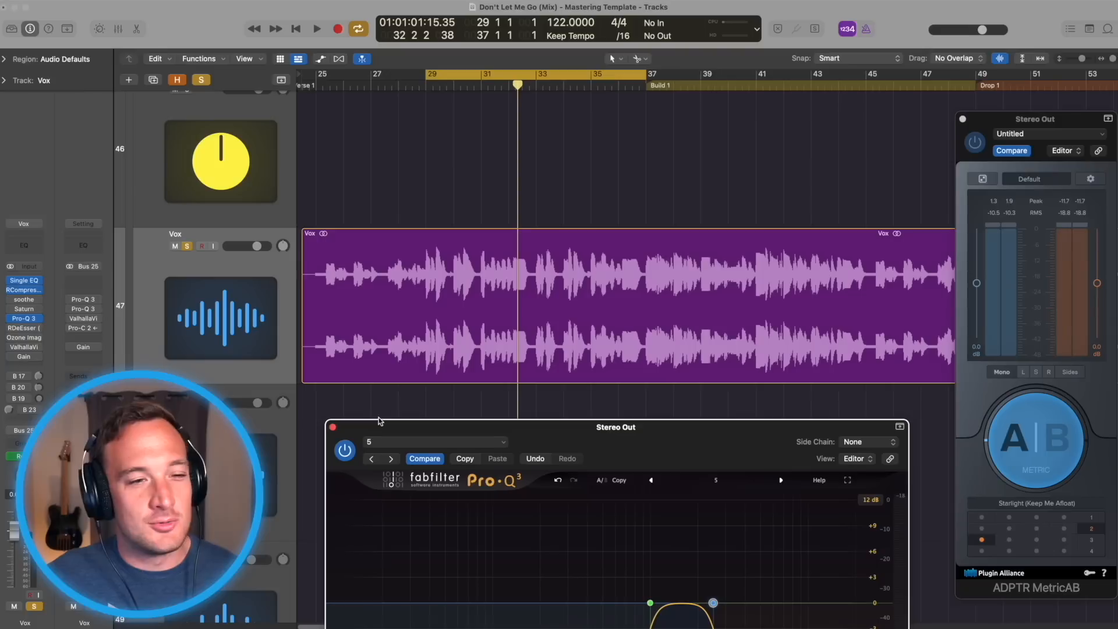
# Shift the cycle range to bars 37–45 at Build 1, play the vocal there, and bring the Stereo Out Pro-Q 3 window fully into view.
pyautogui.click(587, 125)
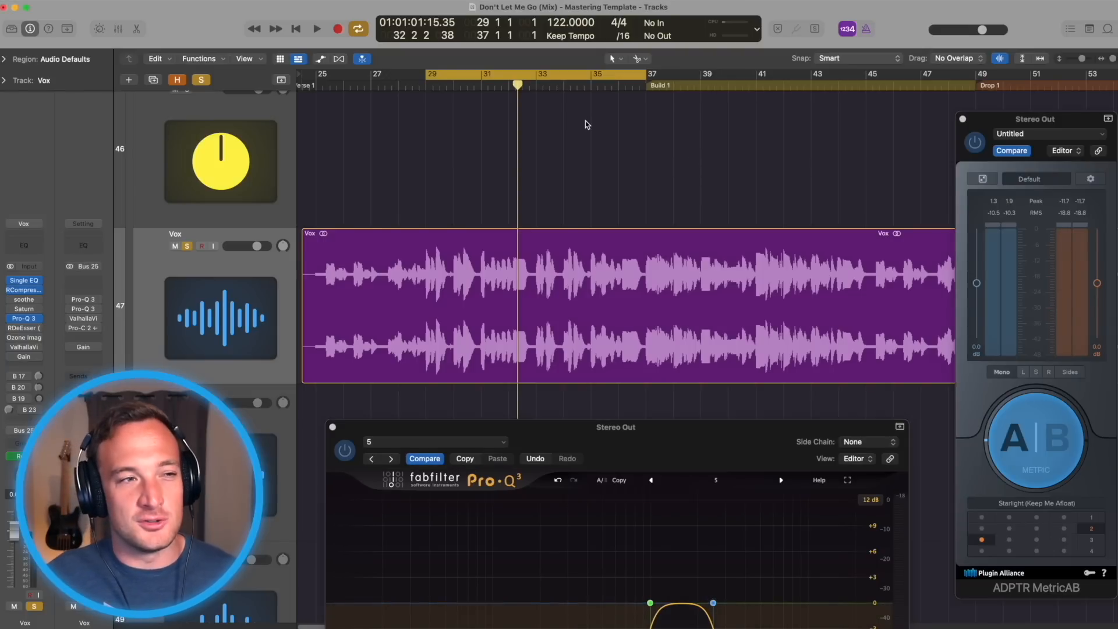
pyautogui.moveTo(498, 76); pyautogui.dragTo(718, 79)
pyautogui.press('space')
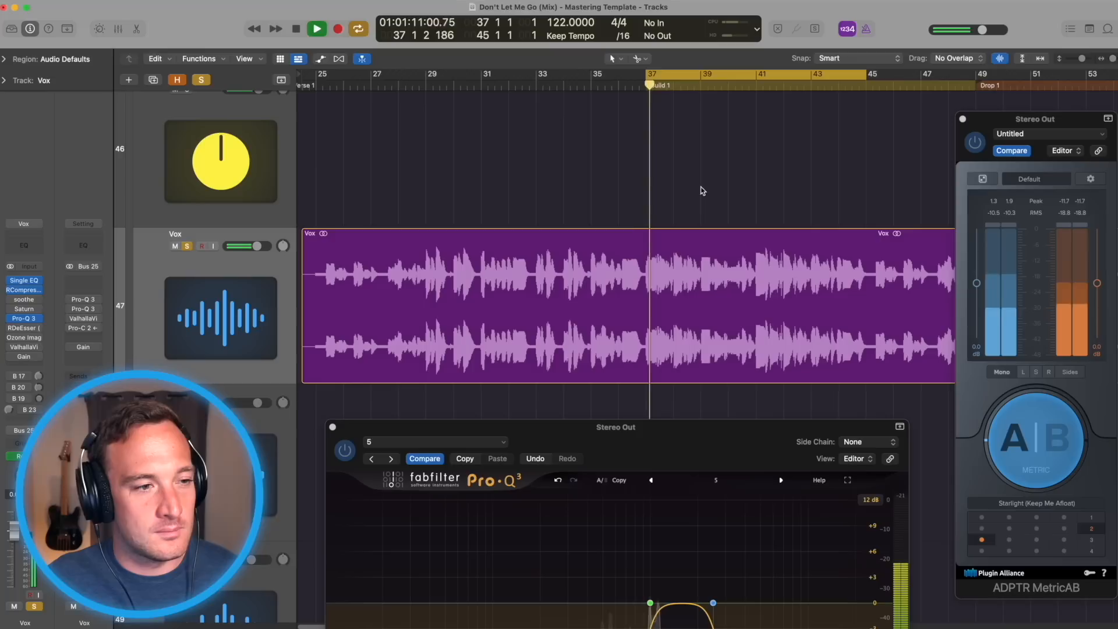
pyautogui.moveTo(699, 420); pyautogui.dragTo(704, 142)
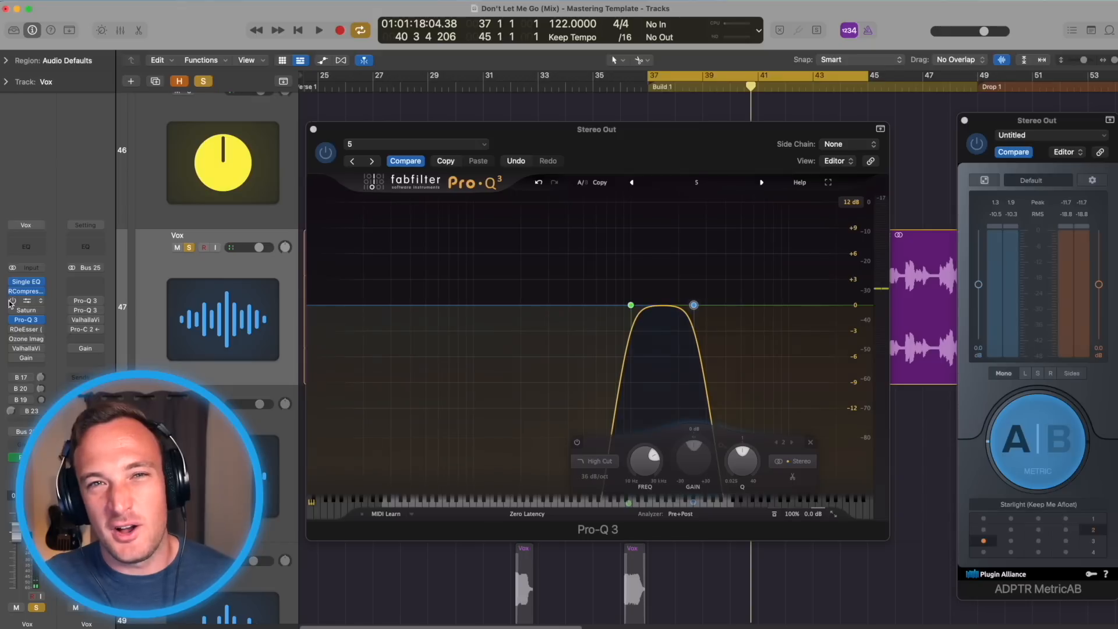
# Open soothe on the Vox channel, select its low band, and play the vocal to watch the resonance reduction.
pyautogui.click(21, 305)
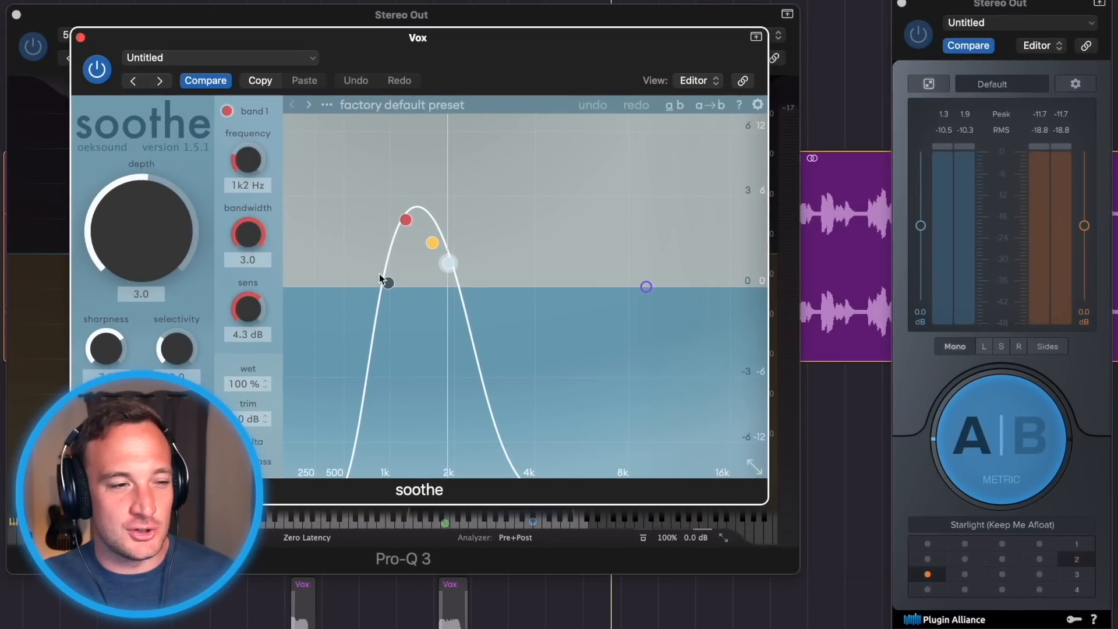
pyautogui.click(386, 281)
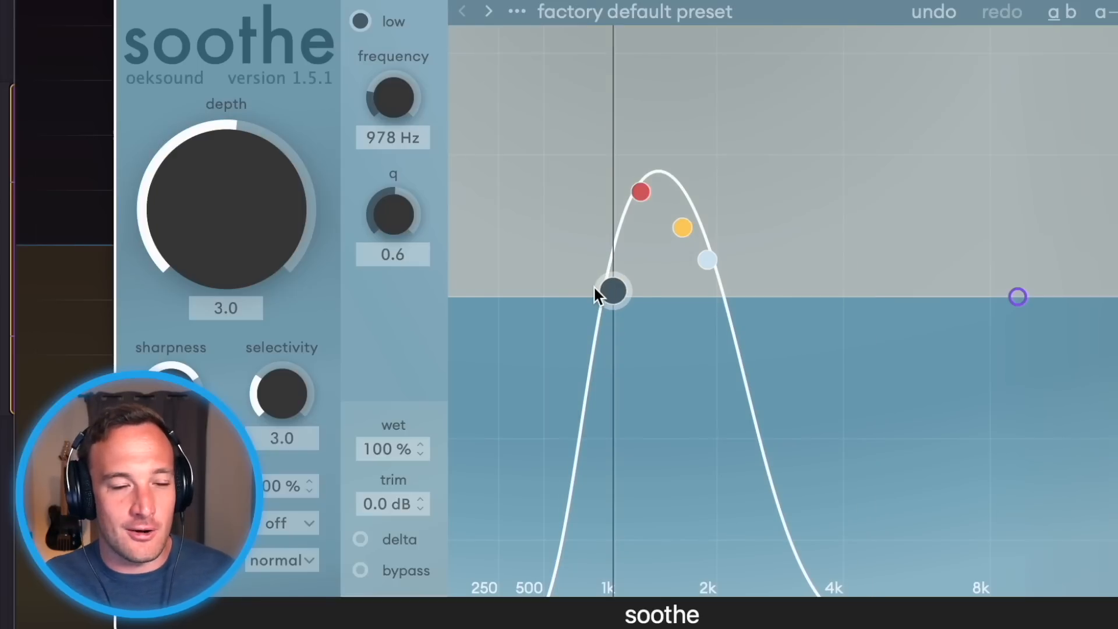
pyautogui.press('space')
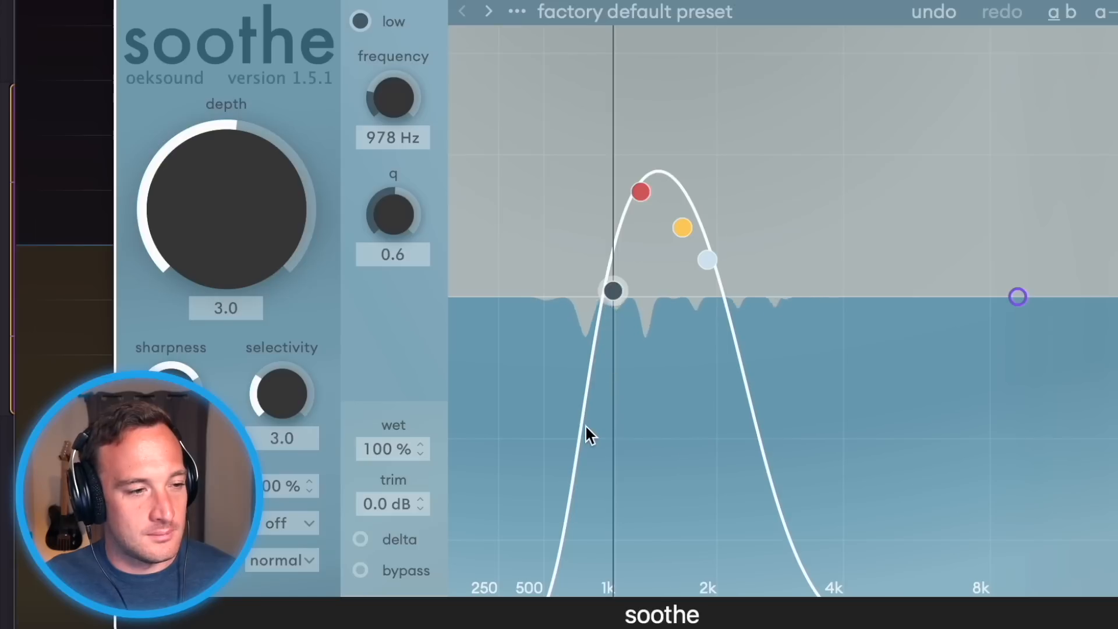
pyautogui.press('space')
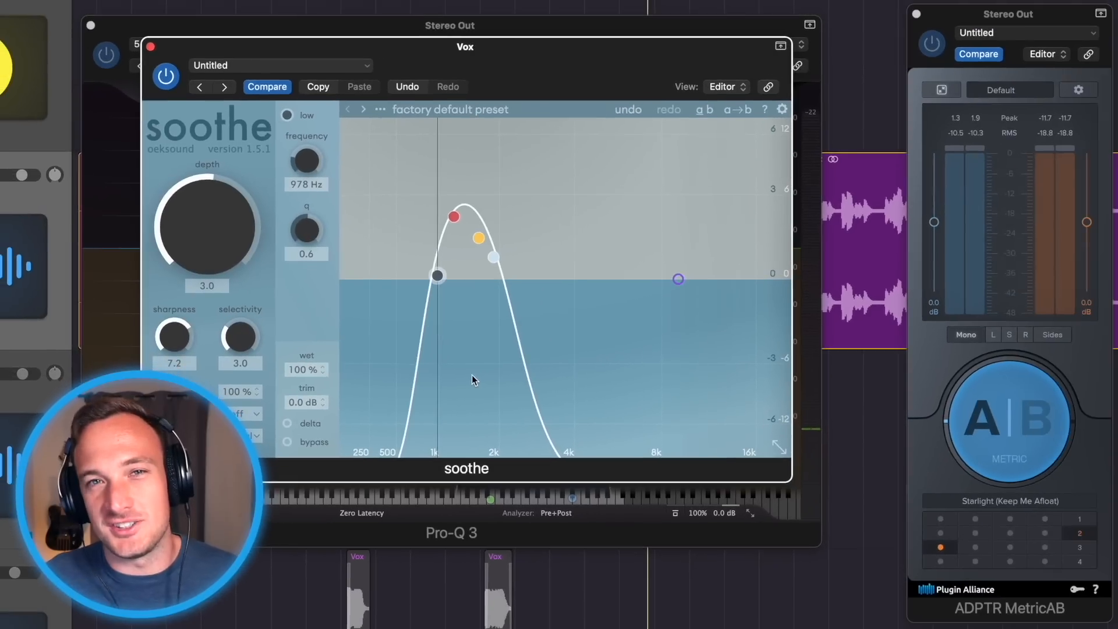
# Advance the Stereo Out Pro-Q 3 to band-pass preset 7 and switch MetricAB to the Starlight reference at cue point 3.
pyautogui.click(657, 95)
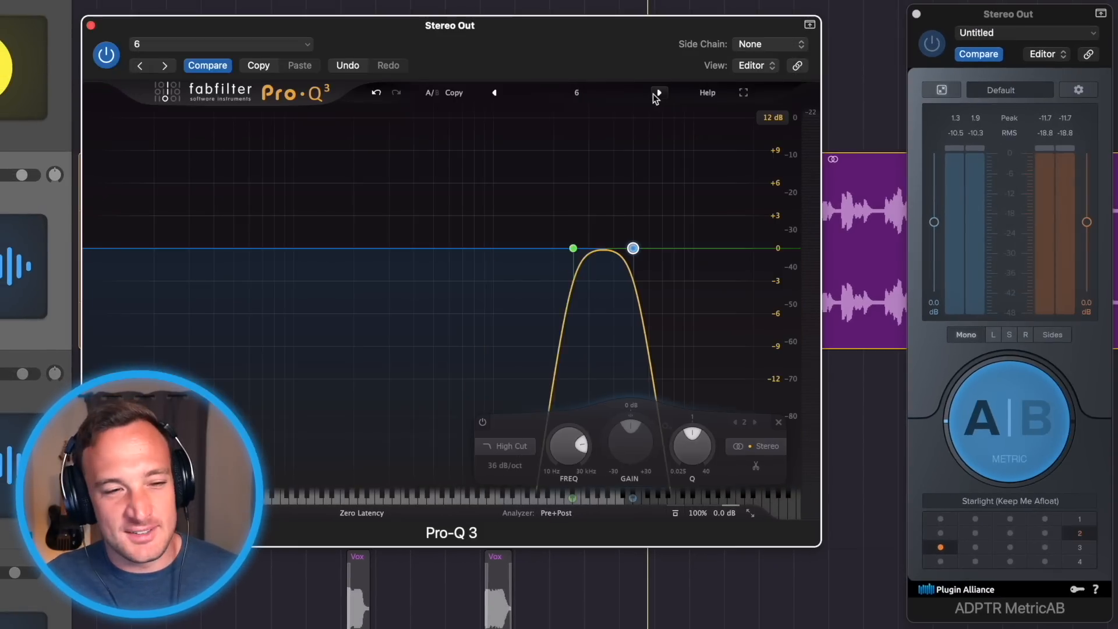
pyautogui.click(657, 95)
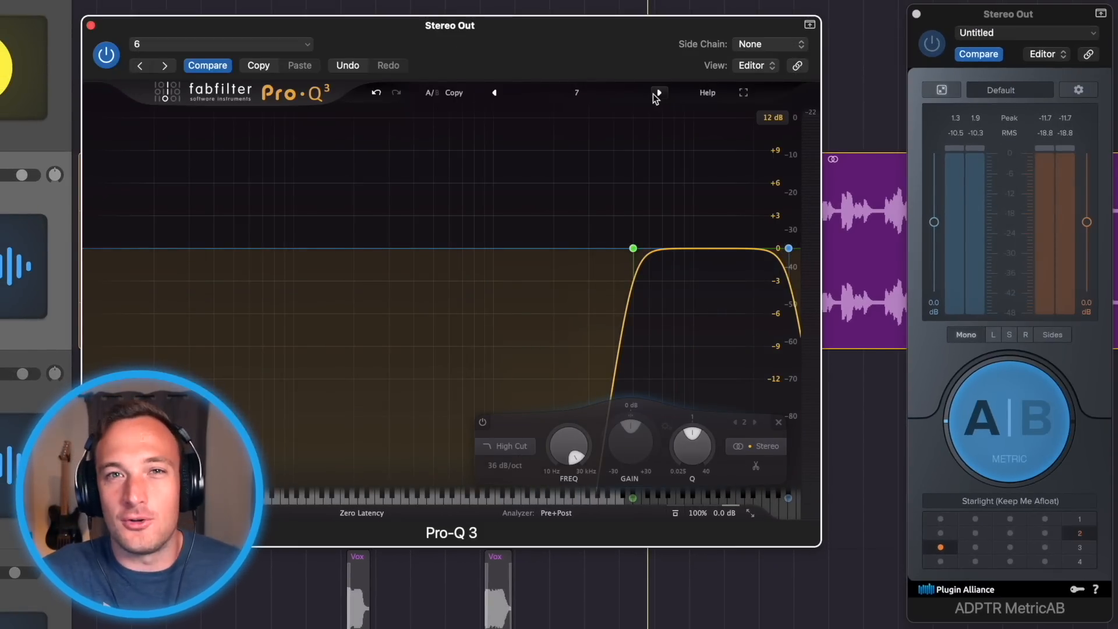
pyautogui.click(1002, 397)
pyautogui.click(1080, 547)
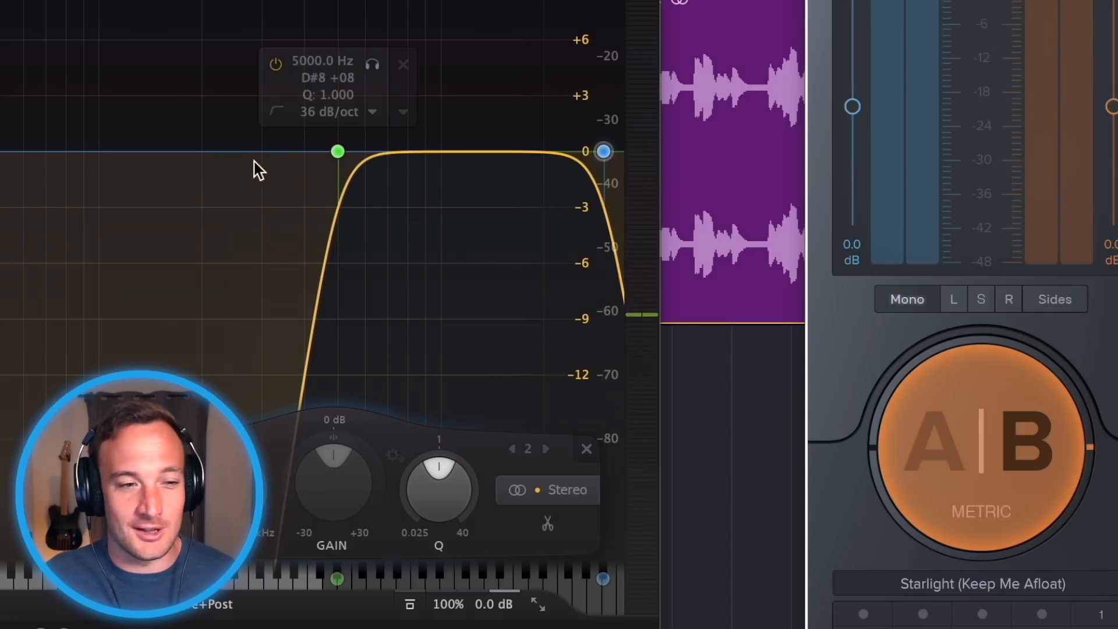
pyautogui.moveTo(431, 157); pyautogui.dragTo(431, 160)
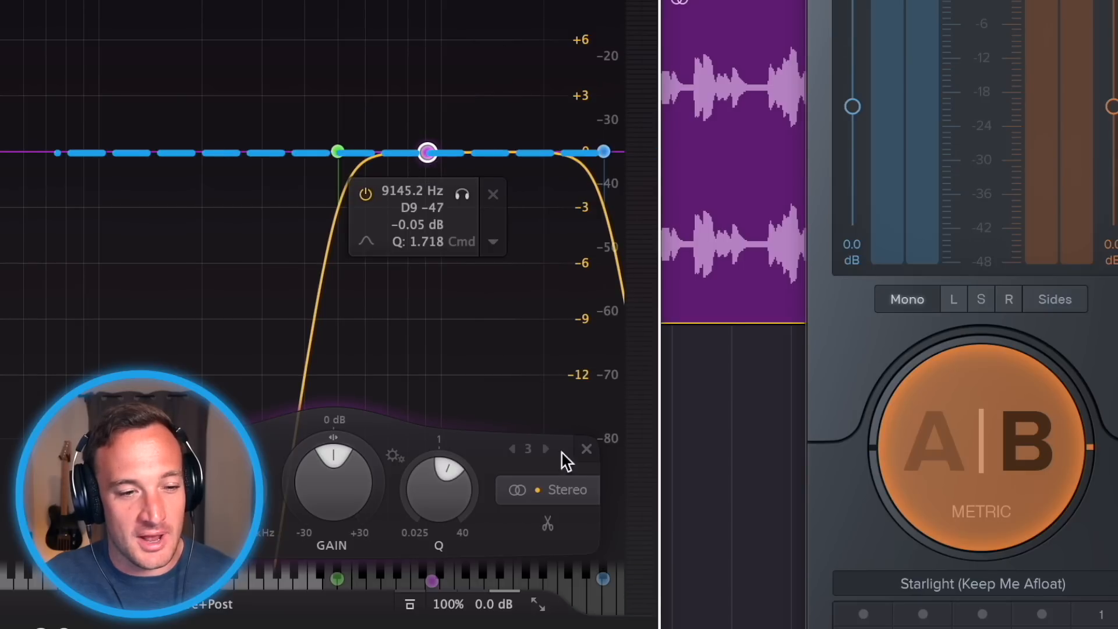
pyautogui.click(585, 452)
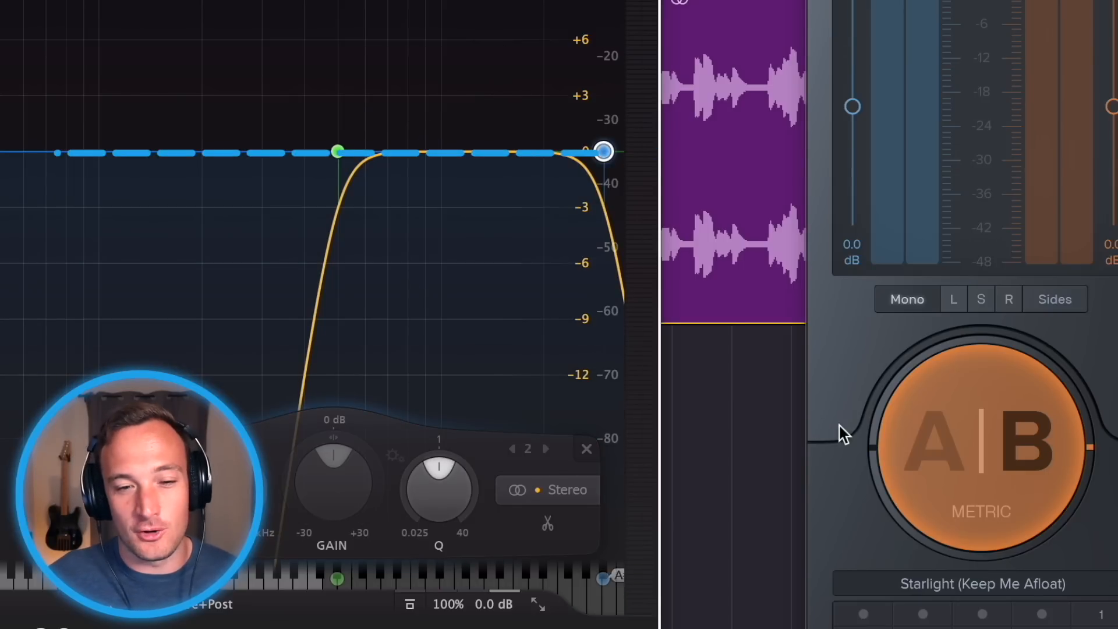
# Return MetricAB to the A source and play the vocal through the high band-pass range.
pyautogui.click(1010, 443)
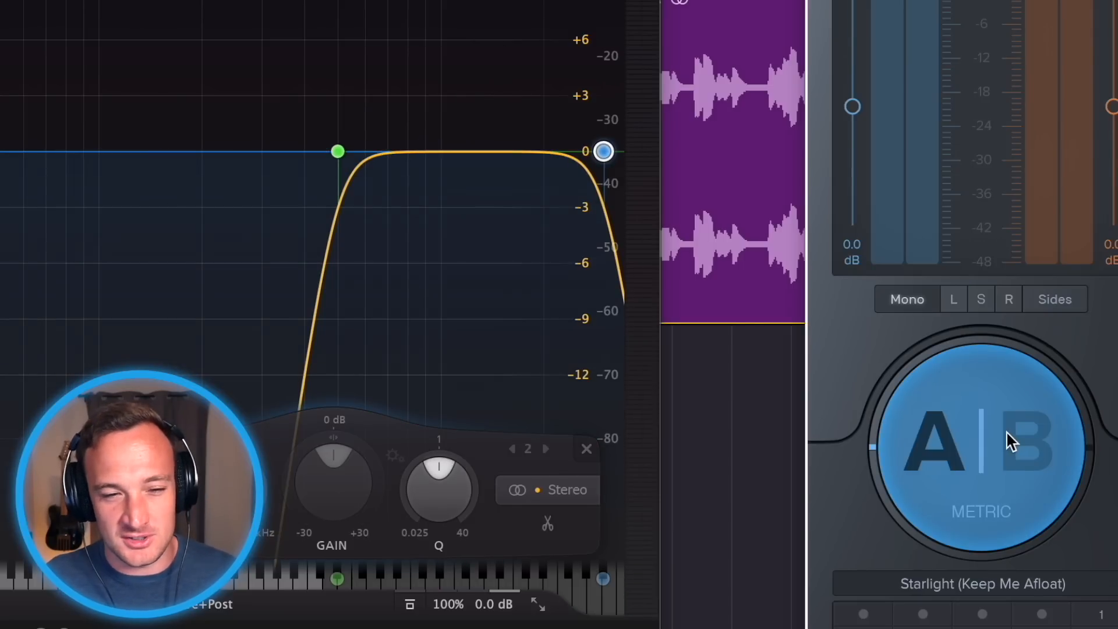
pyautogui.press('space')
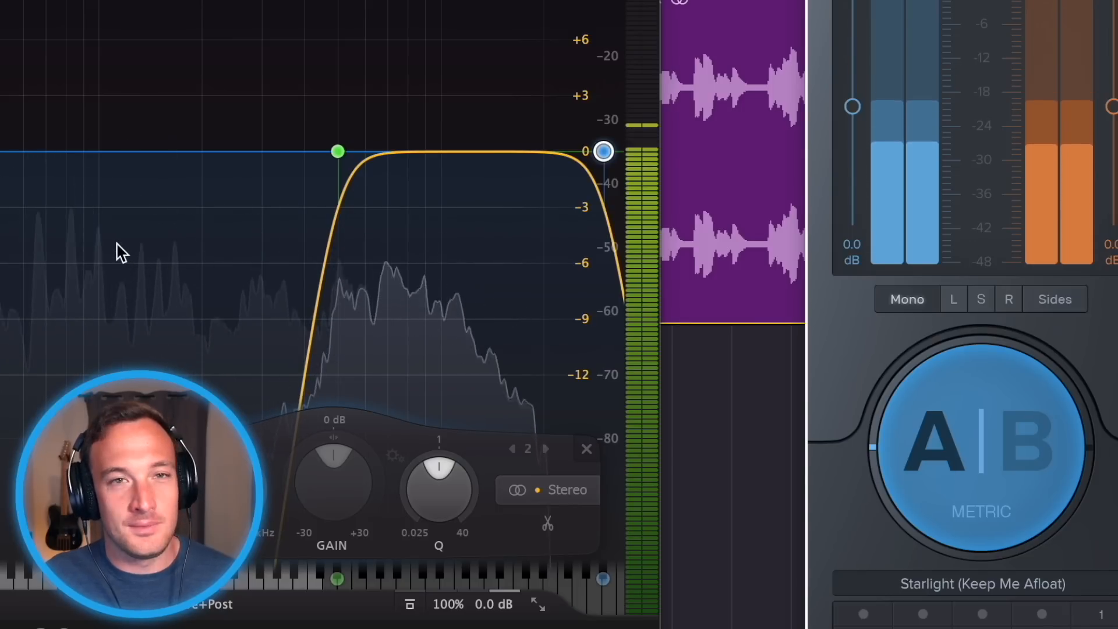
pyautogui.press('space')
# Open Saturn on the Vox channel, inspect its two Warm Tape bands, and solo the high band to audition it.
pyautogui.click(423, 230)
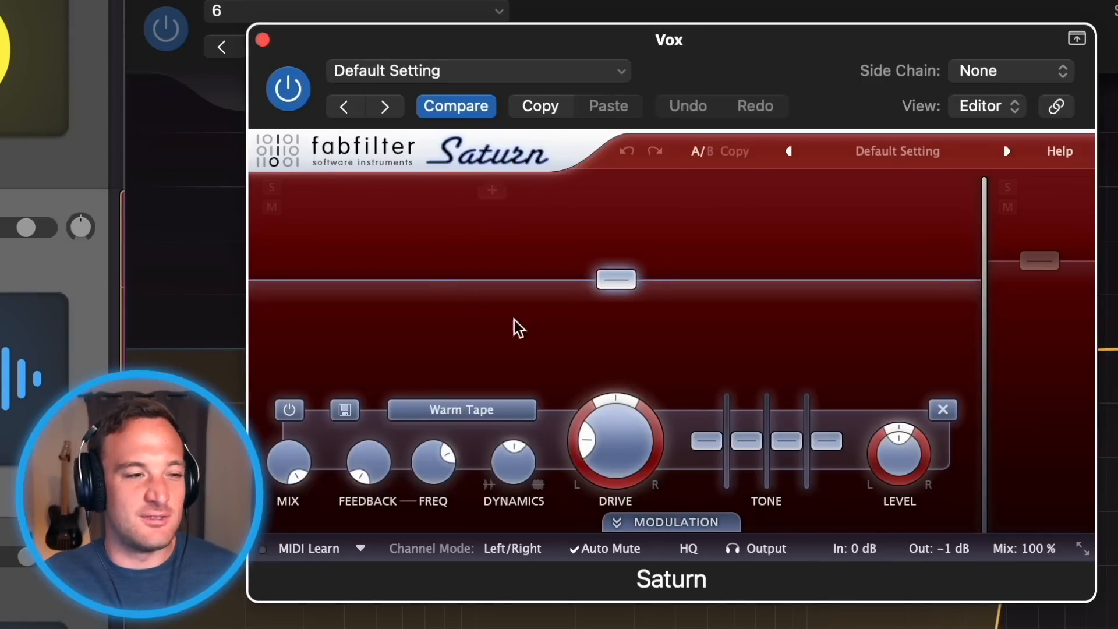
pyautogui.moveTo(631, 459)
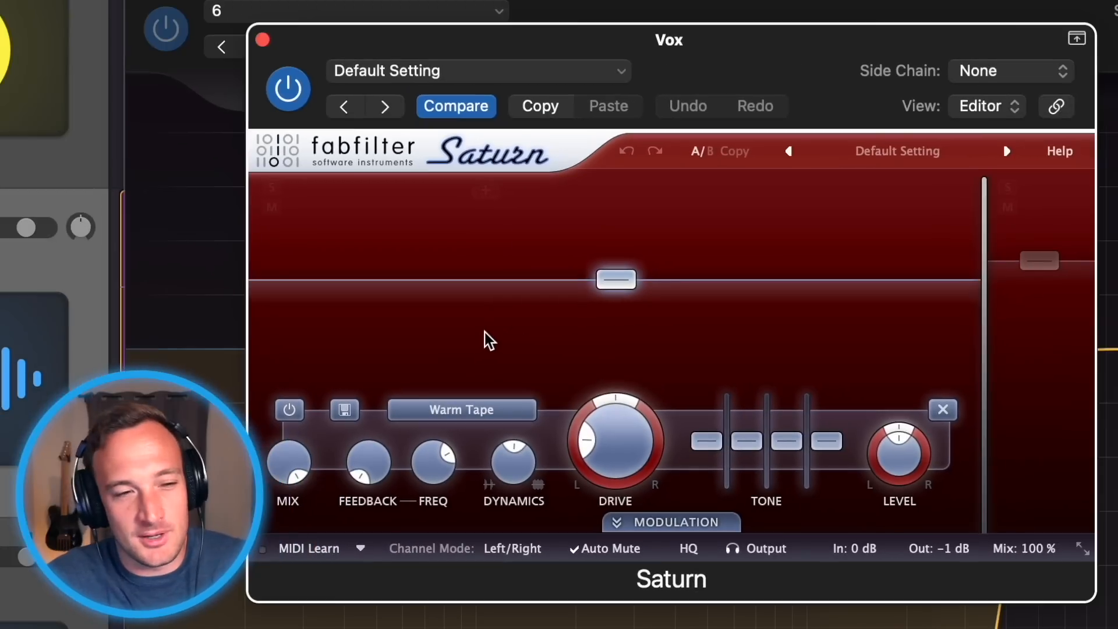
pyautogui.click(1033, 334)
pyautogui.moveTo(1034, 263)
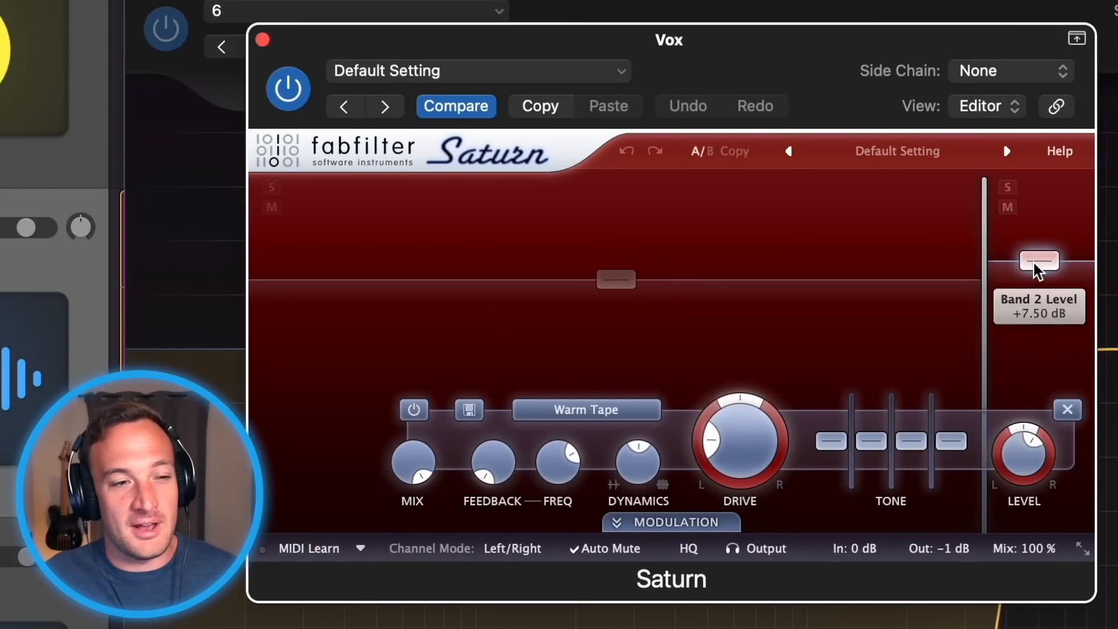
pyautogui.click(1007, 187)
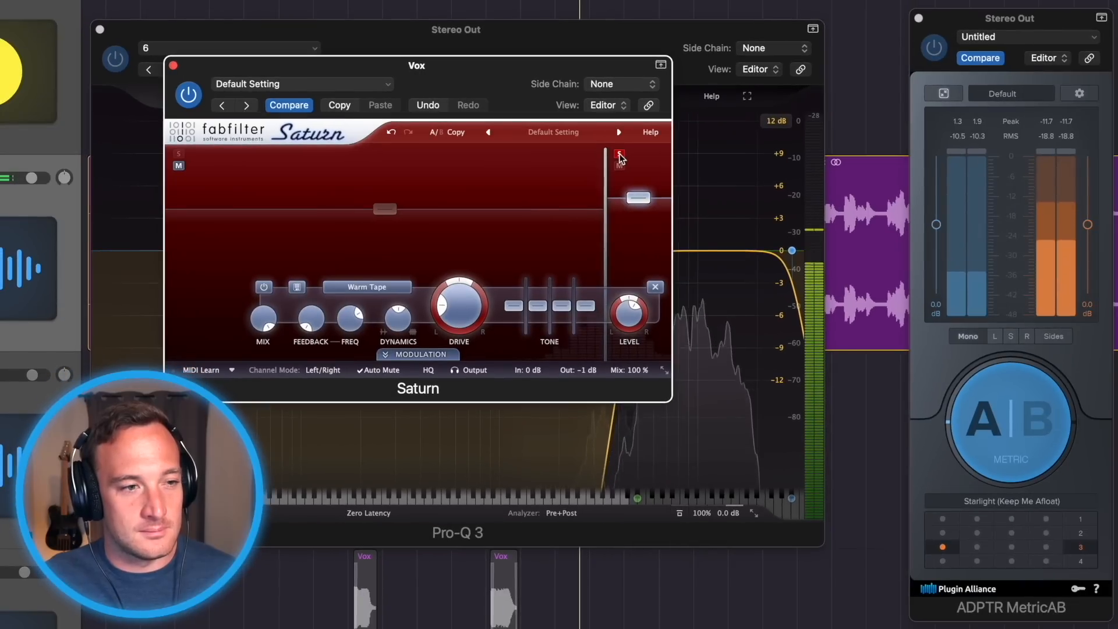
# Turn off the solo on Saturn's high band and play the vocal to view its high frequencies in Pro-Q 3.
pyautogui.click(620, 155)
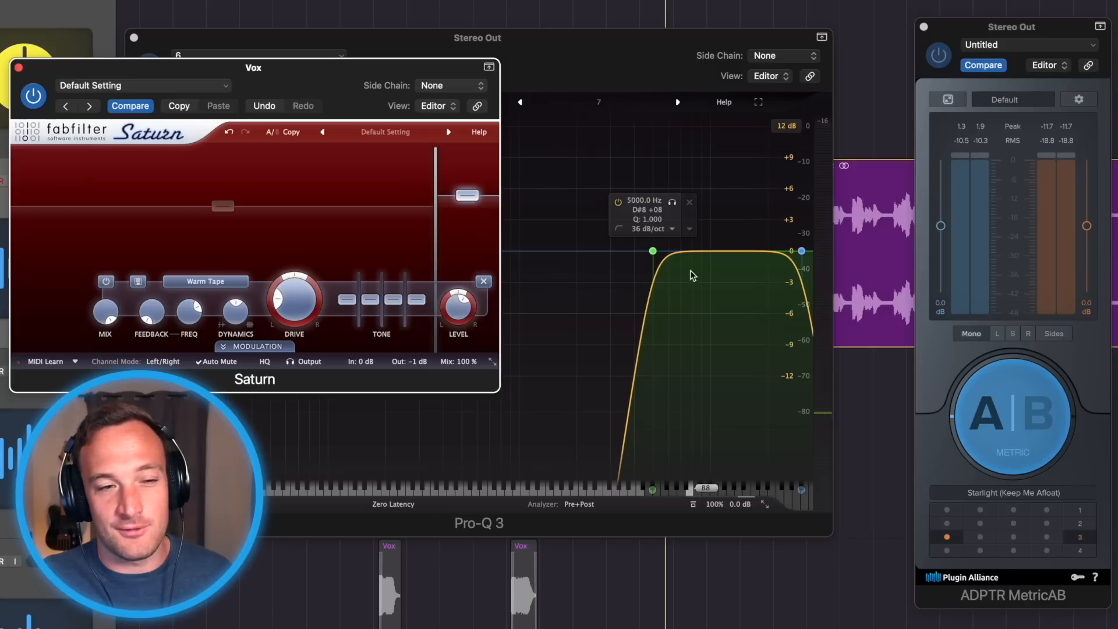
pyautogui.press('space')
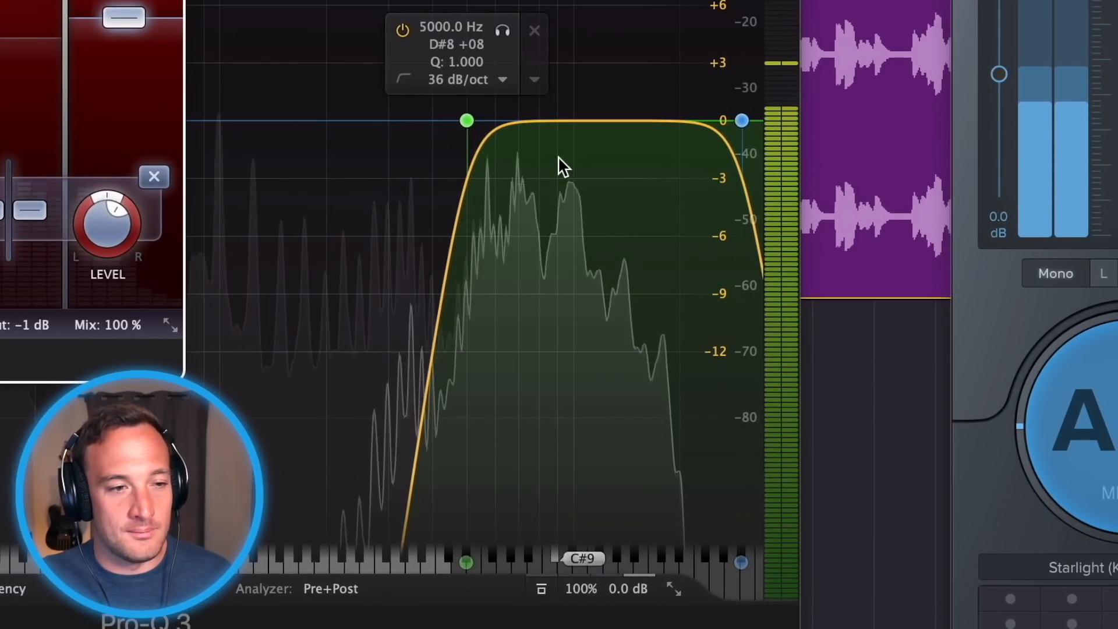
# Switch MetricAB to the Starlight reference and play it through the high band-pass range to compare its top end with the vocal.
pyautogui.press('space')
pyautogui.click(1109, 111)
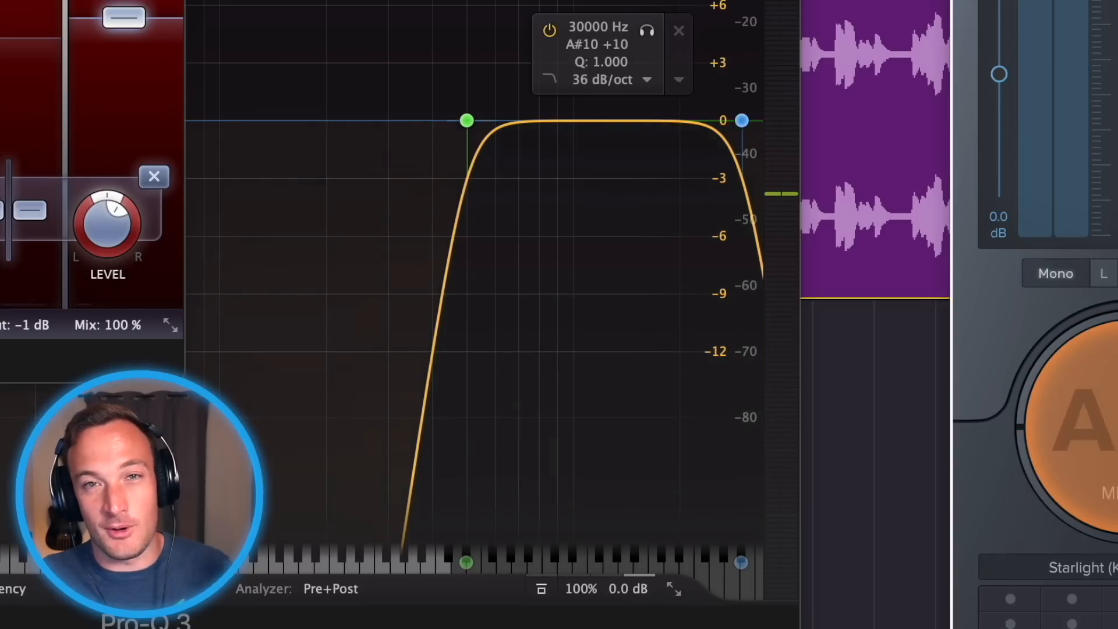
pyautogui.press('space')
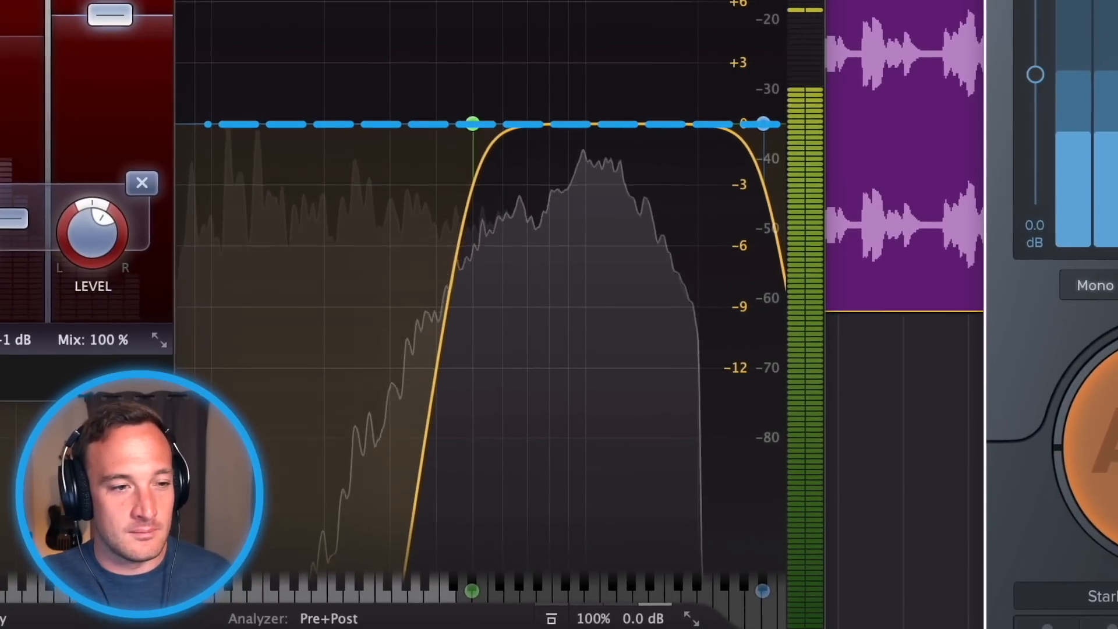
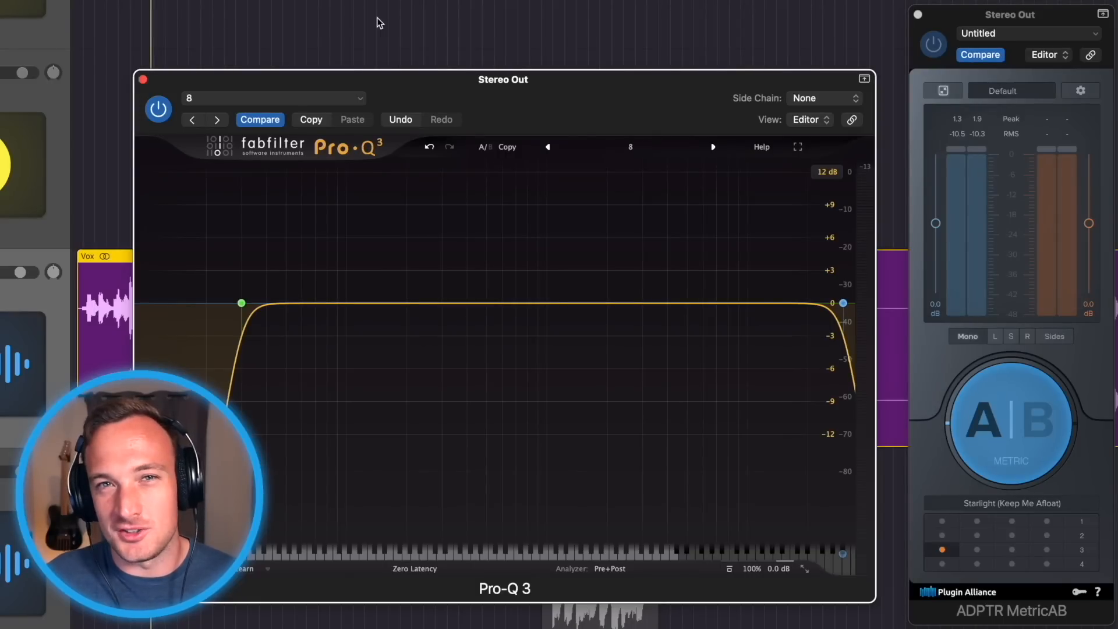
# Compare the vocal with the Starlight reference through Pro-Q 3 preset 8, then return MetricAB to the A source.
pyautogui.press('space')
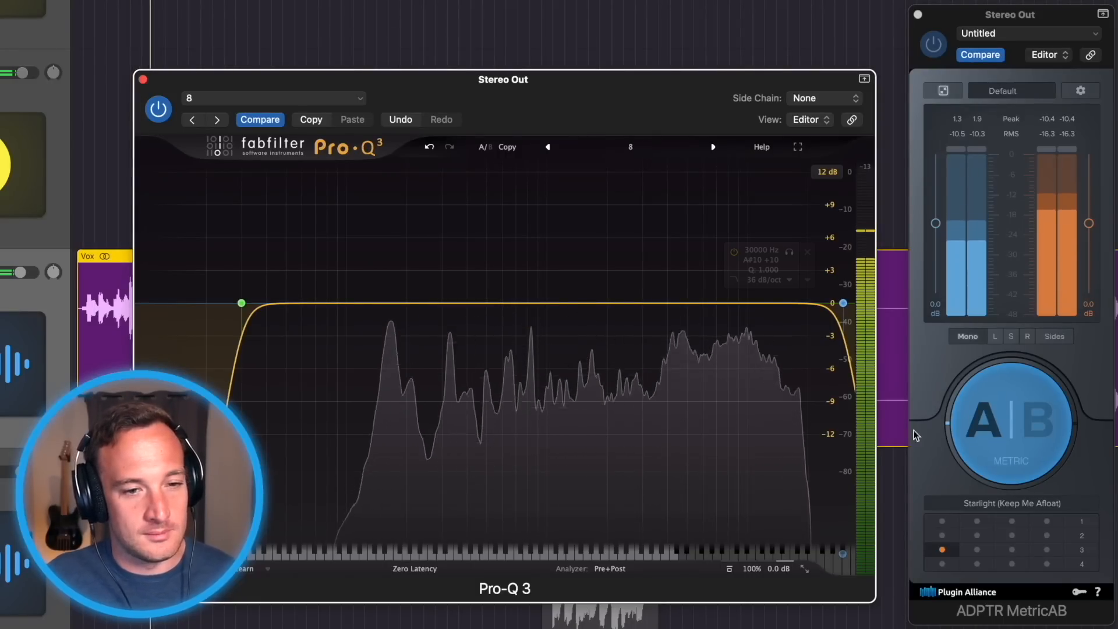
pyautogui.press('space')
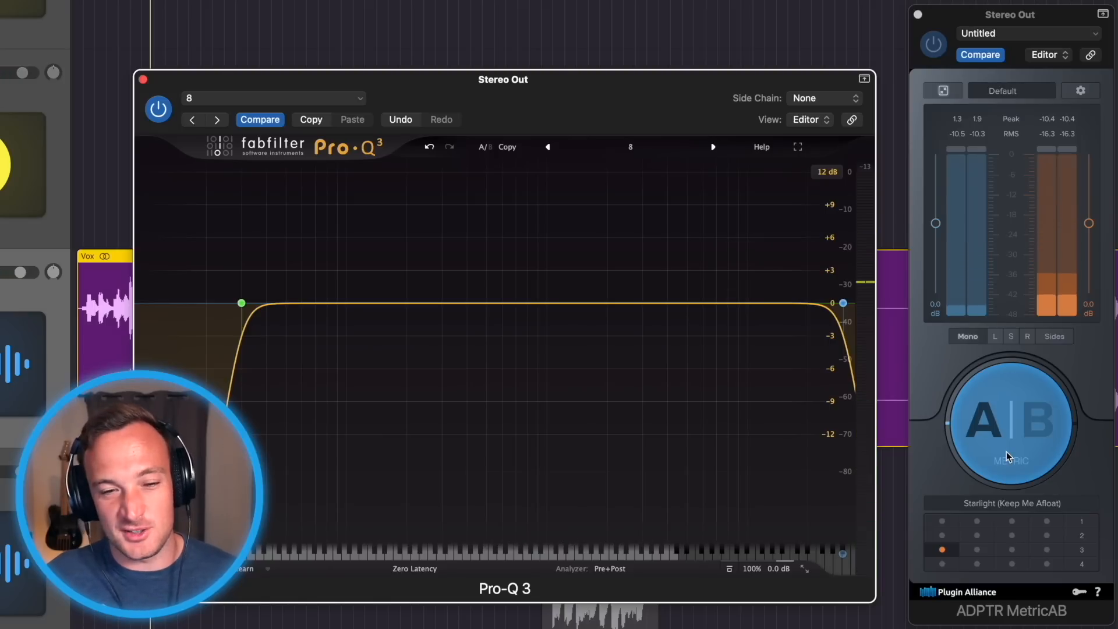
pyautogui.click(991, 432)
pyautogui.press('space')
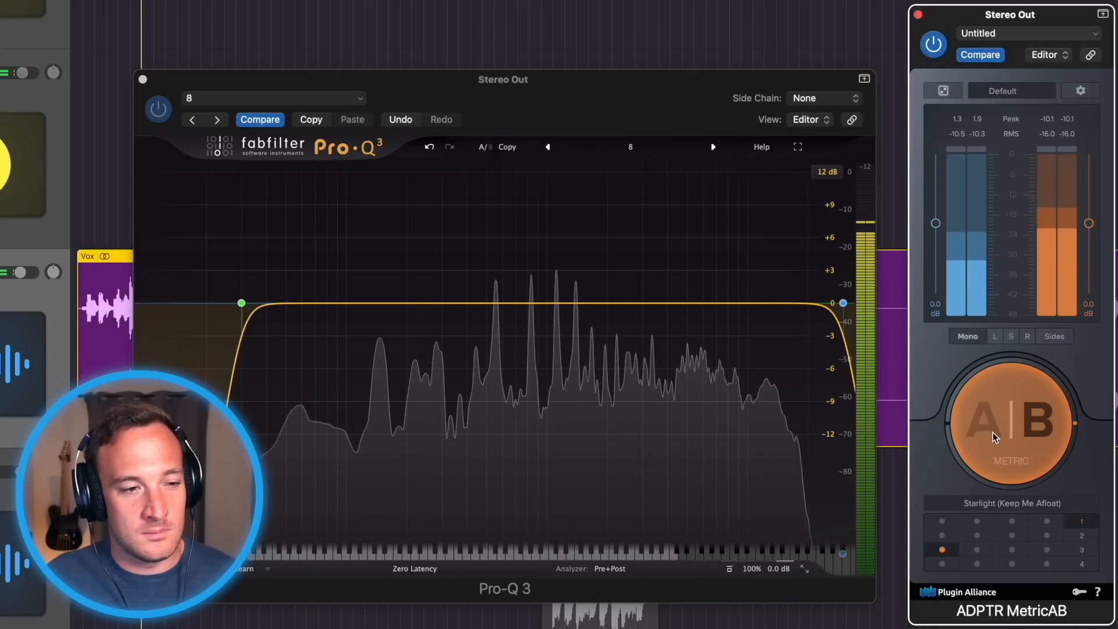
pyautogui.click(993, 434)
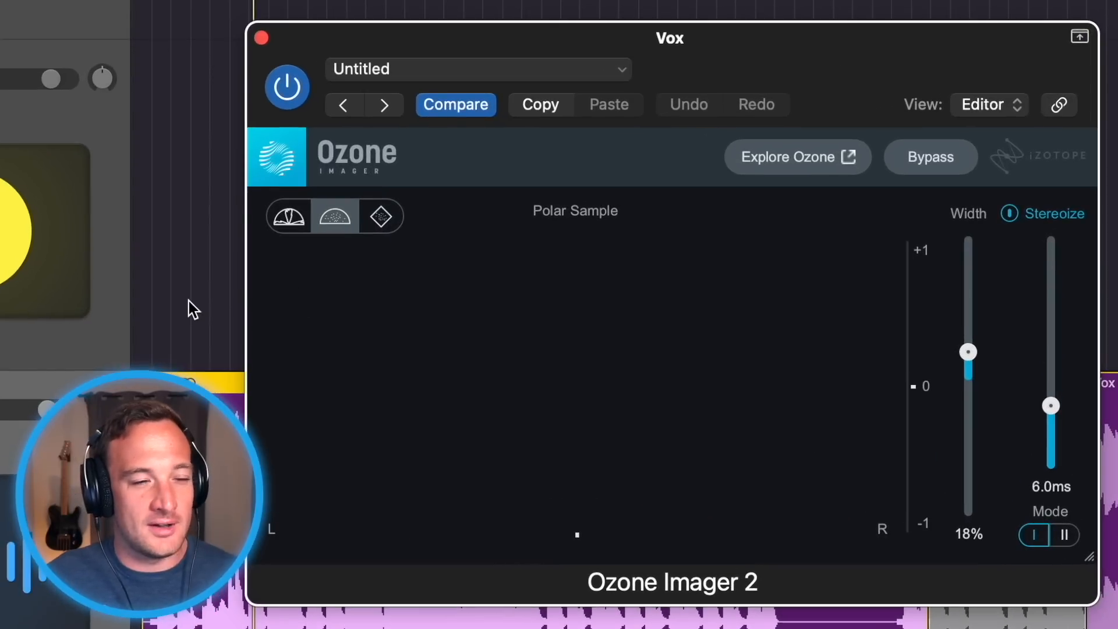
# Play the vocal through Ozone Imager 2 on the Vox channel and nudge its Width amount.
pyautogui.press('space')
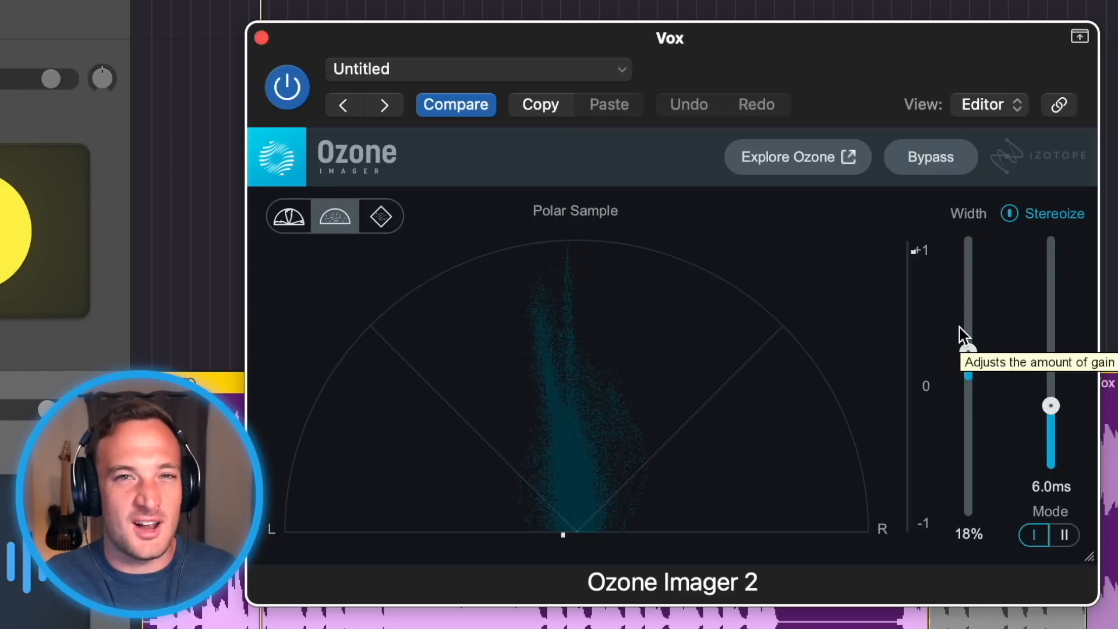
pyautogui.moveTo(968, 349)
pyautogui.mouseDown()
pyautogui.moveTo(968, 234)
pyautogui.moveTo(970, 356)
pyautogui.mouseUp()
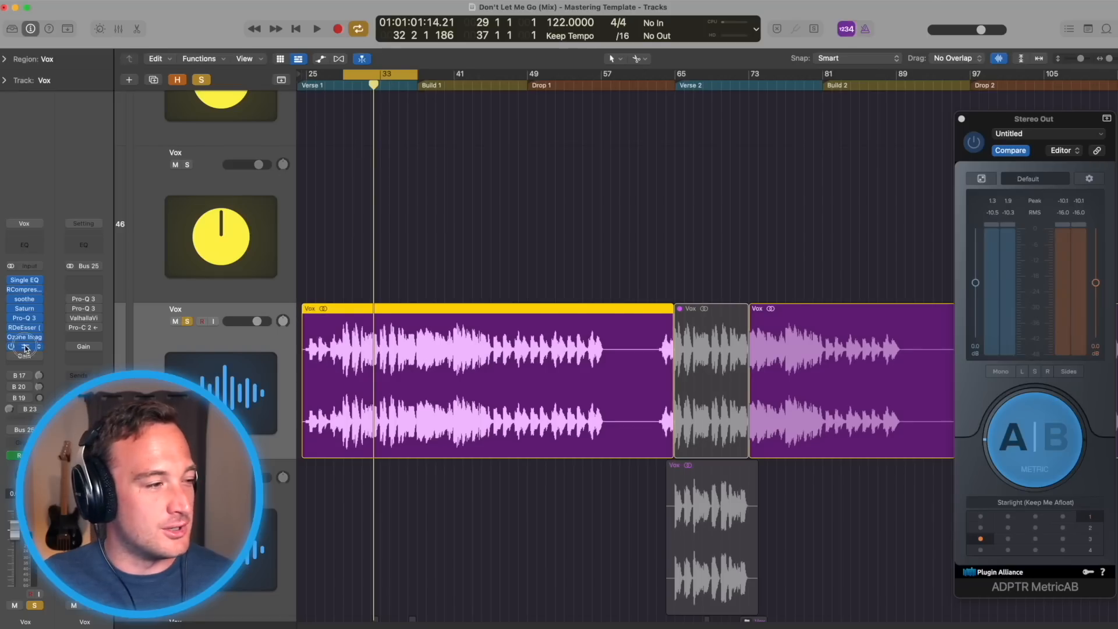
# Open ValhallaVintageVerb on the Vox channel, audition it at 100% mix, and bring Mix back to 10.1%.
pyautogui.click(84, 318)
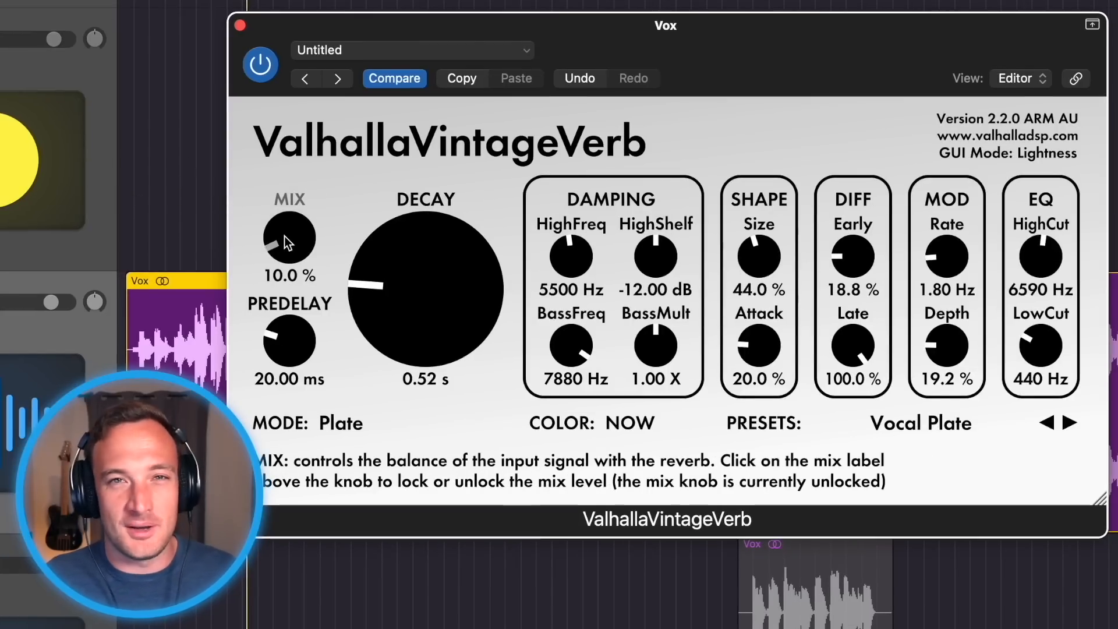
pyautogui.click(271, 79)
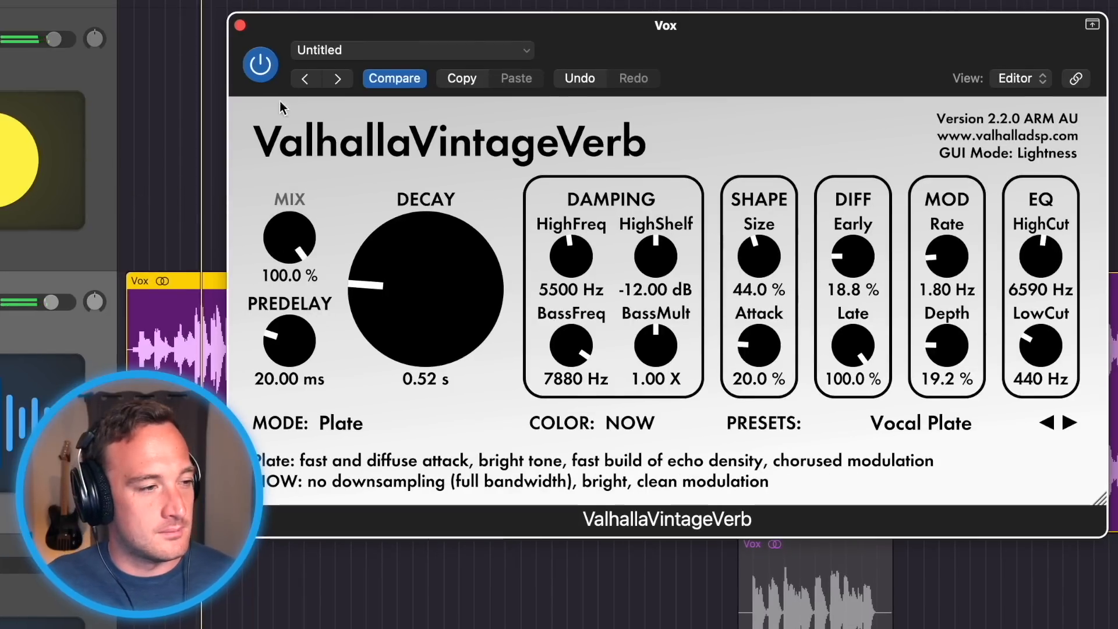
pyautogui.moveTo(286, 239); pyautogui.dragTo(292, 408)
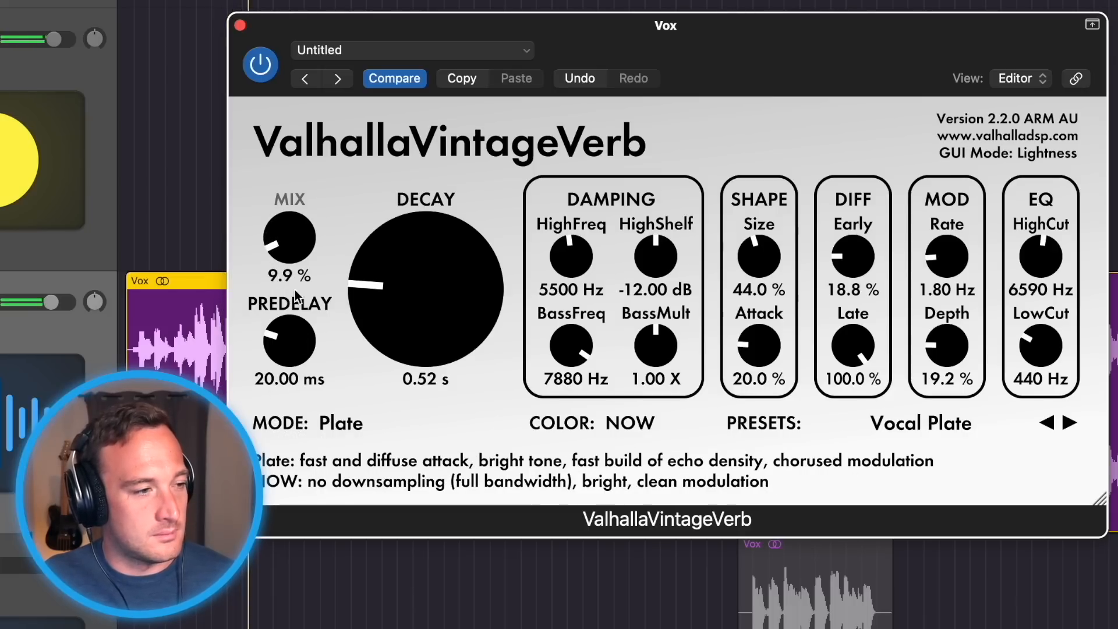
pyautogui.moveTo(301, 249); pyautogui.dragTo(301, 245)
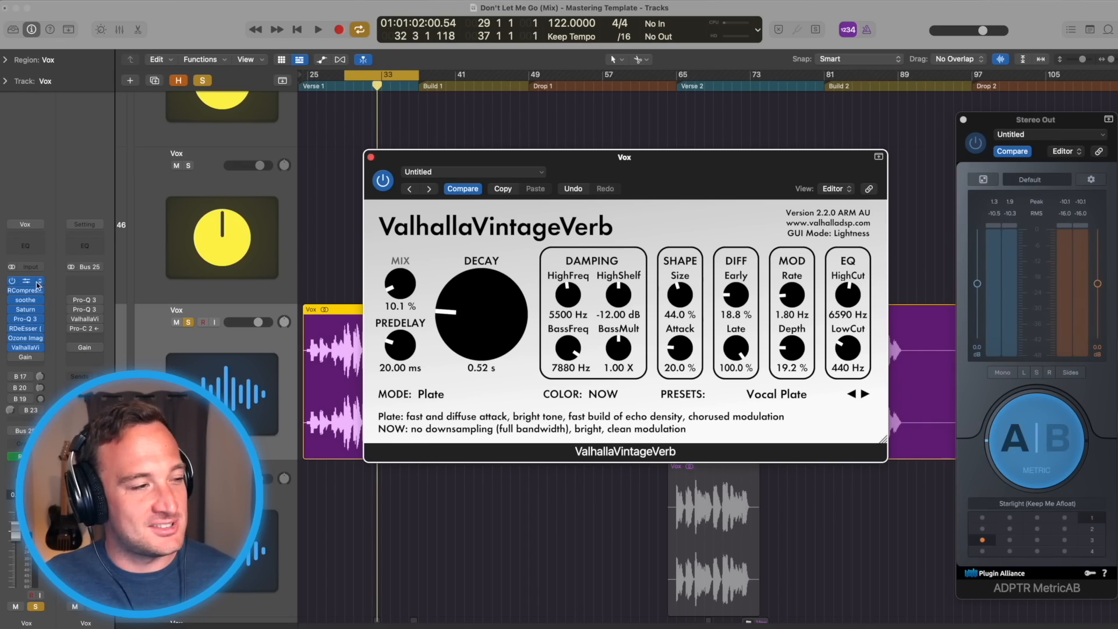
# Open the Gain plug-in at the end of the Vox chain and nudge its gain.
pyautogui.click(14, 361)
pyautogui.click(22, 357)
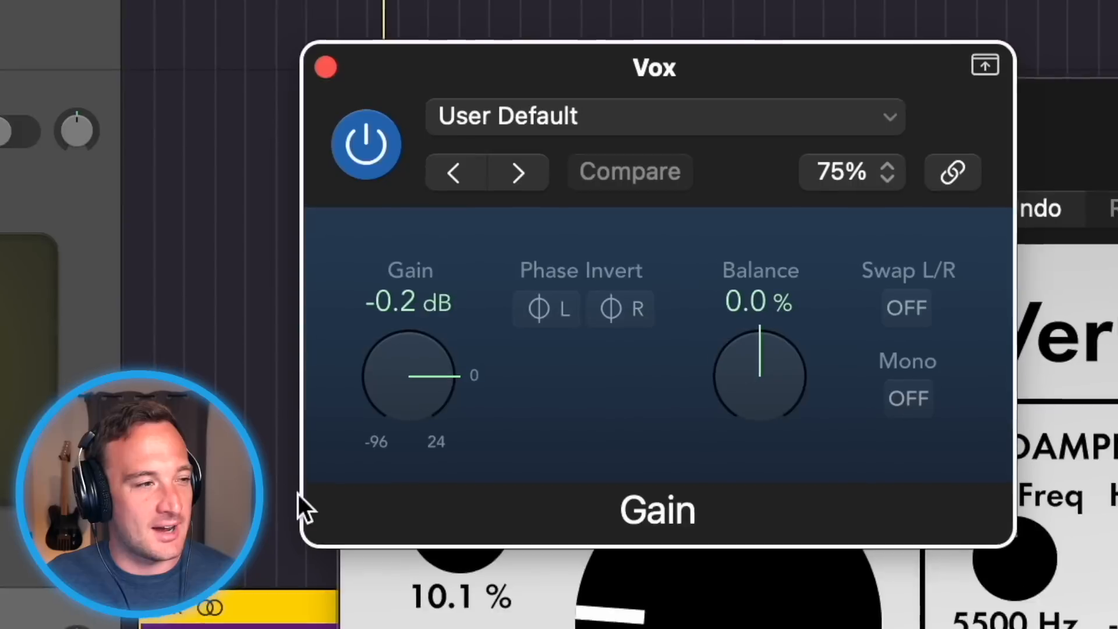
pyautogui.moveTo(398, 353)
pyautogui.mouseDown()
pyautogui.moveTo(396, 369)
pyautogui.moveTo(396, 340)
pyautogui.mouseUp()
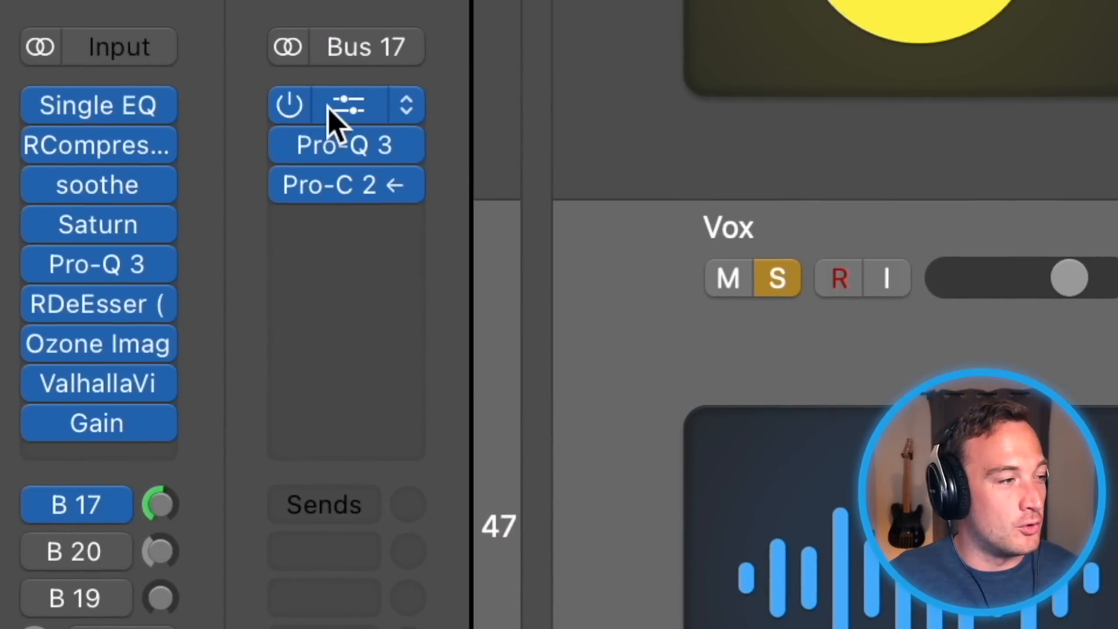
# Inspect Bus 17's reverb and Pro-Q 3, auditioning the reverb with the 600 Hz low cut bypassed before re-enabling it.
pyautogui.click(330, 111)
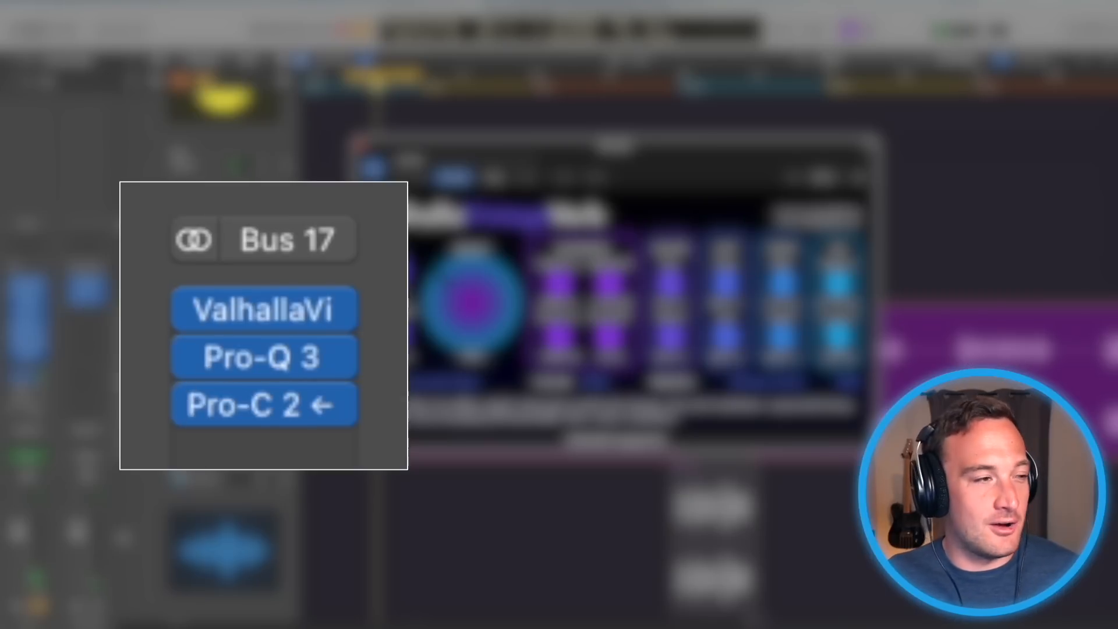
pyautogui.click(274, 358)
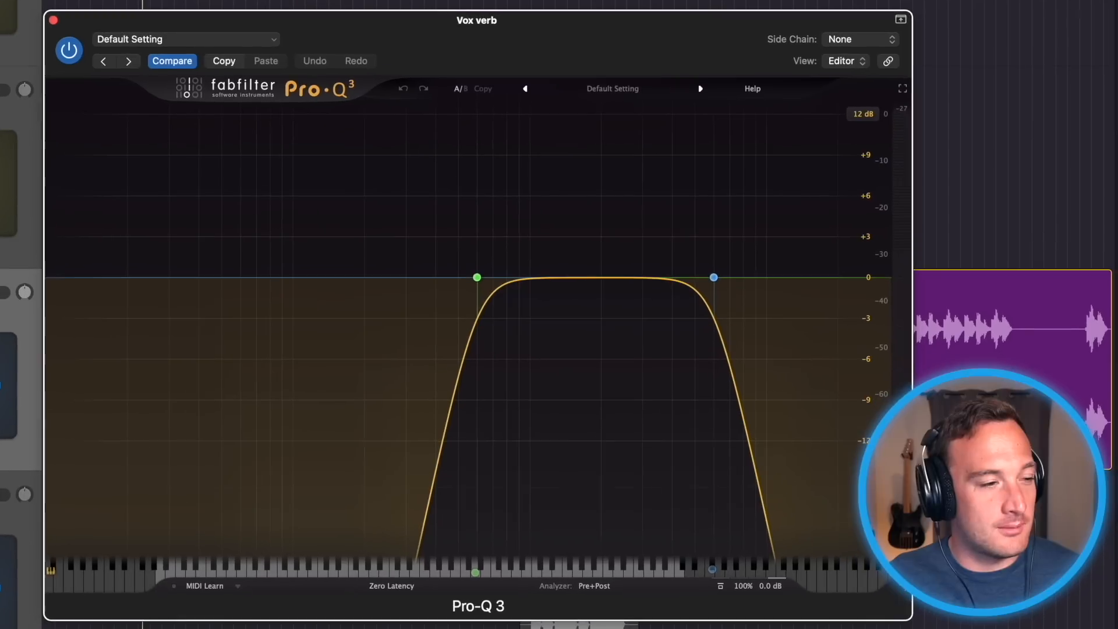
pyautogui.press('space')
pyautogui.click(477, 278)
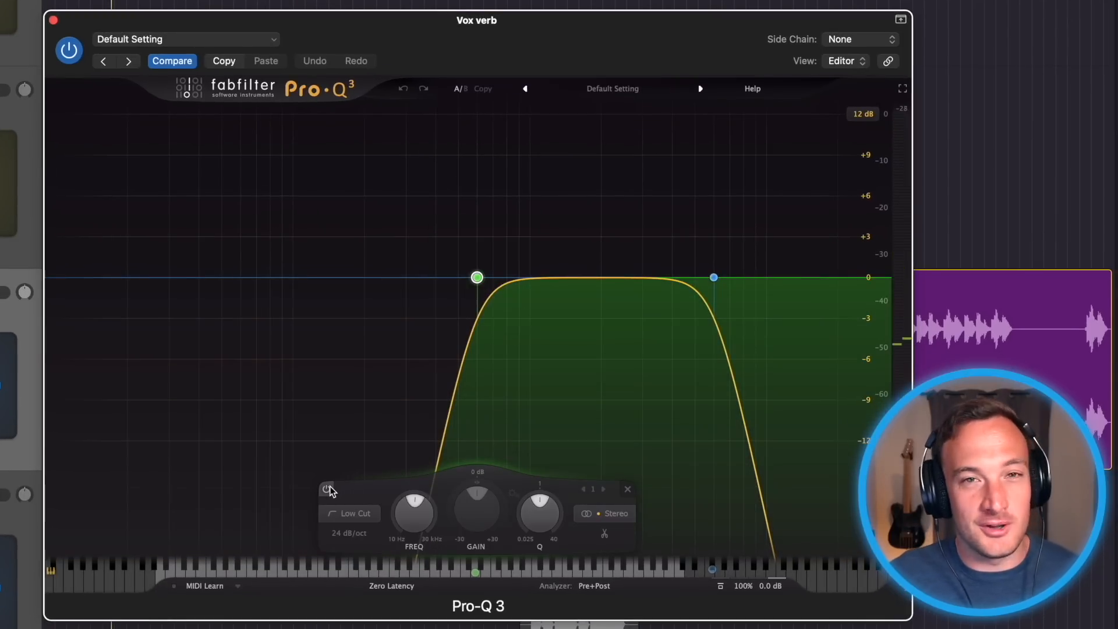
pyautogui.click(327, 489)
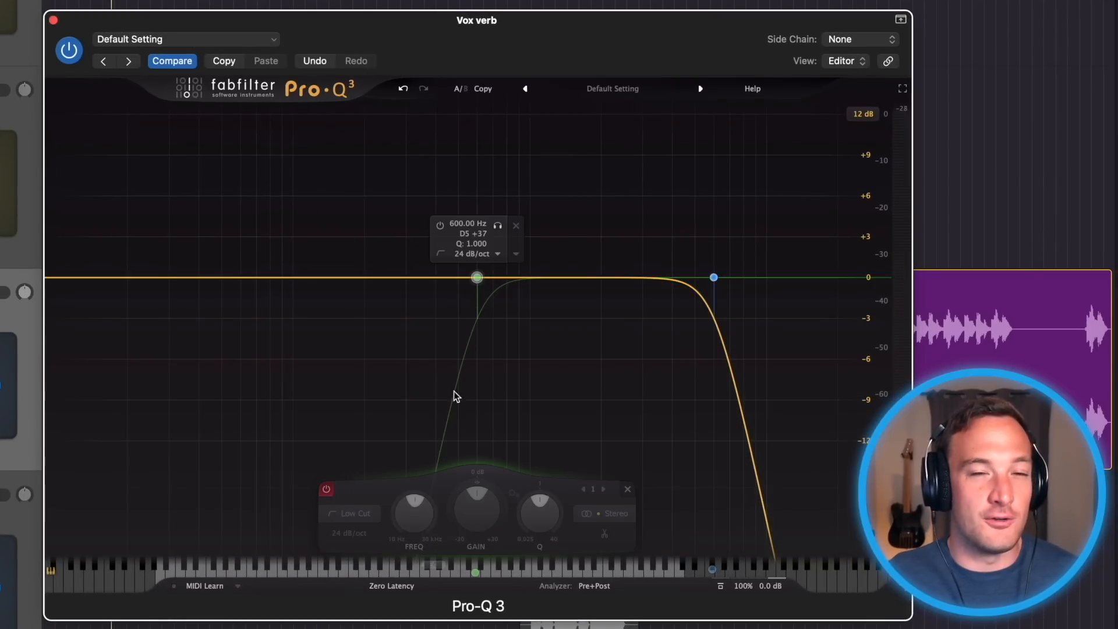
pyautogui.press('space')
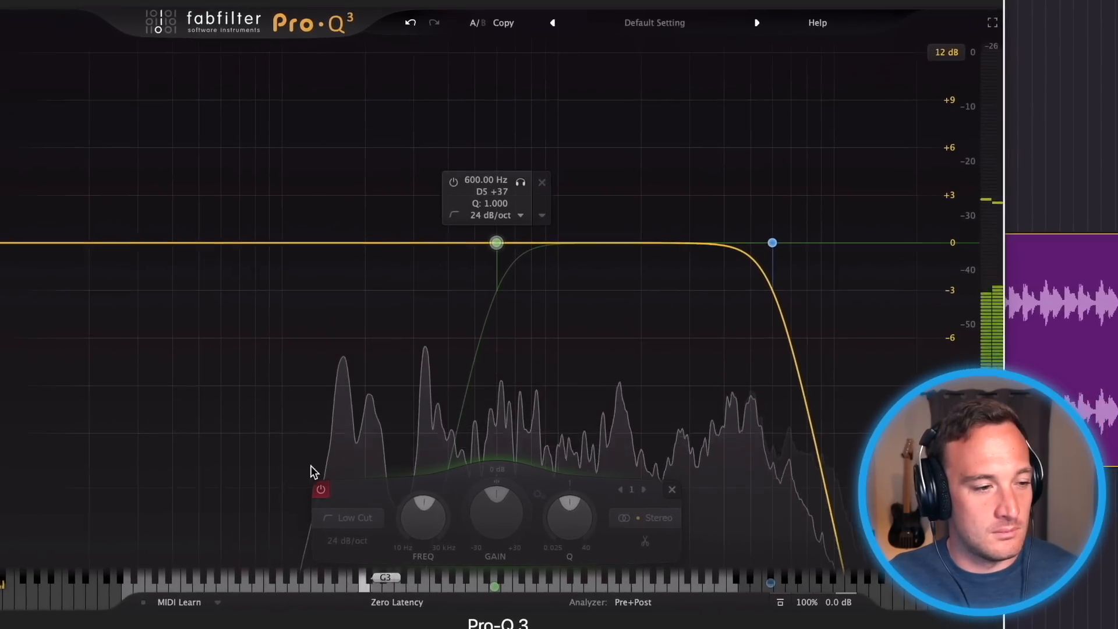
pyautogui.click(320, 489)
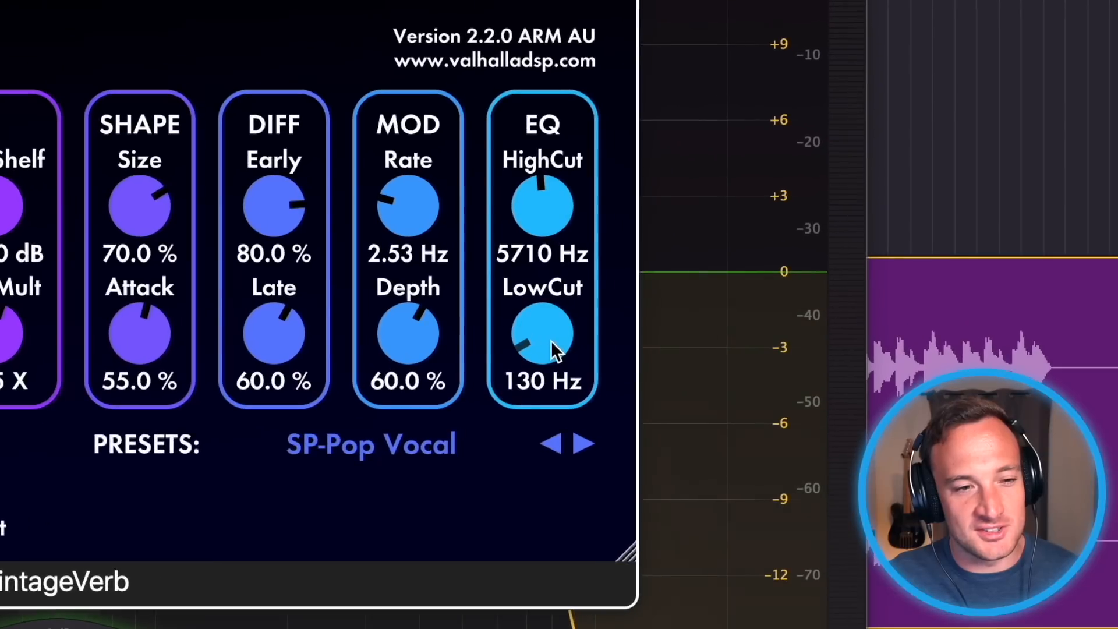
# Compare the Vox verb's built-in LowCut control with the Pro-Q 3 low cut, then close the EQ.
pyautogui.moveTo(551, 340); pyautogui.dragTo(535, 317)
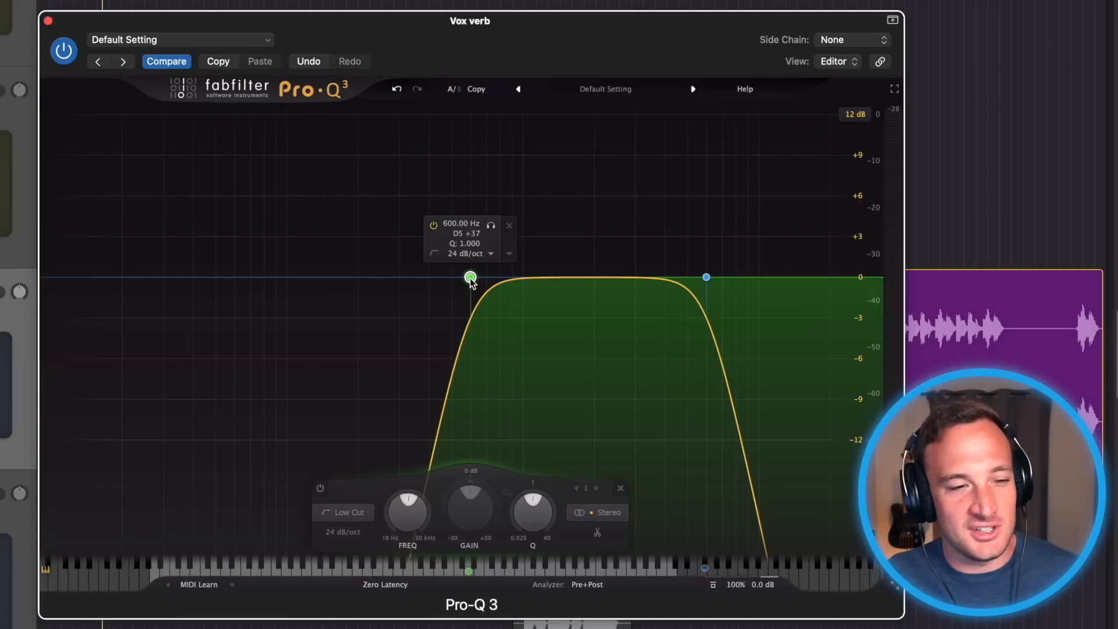
pyautogui.scroll(-3, 470, 280)
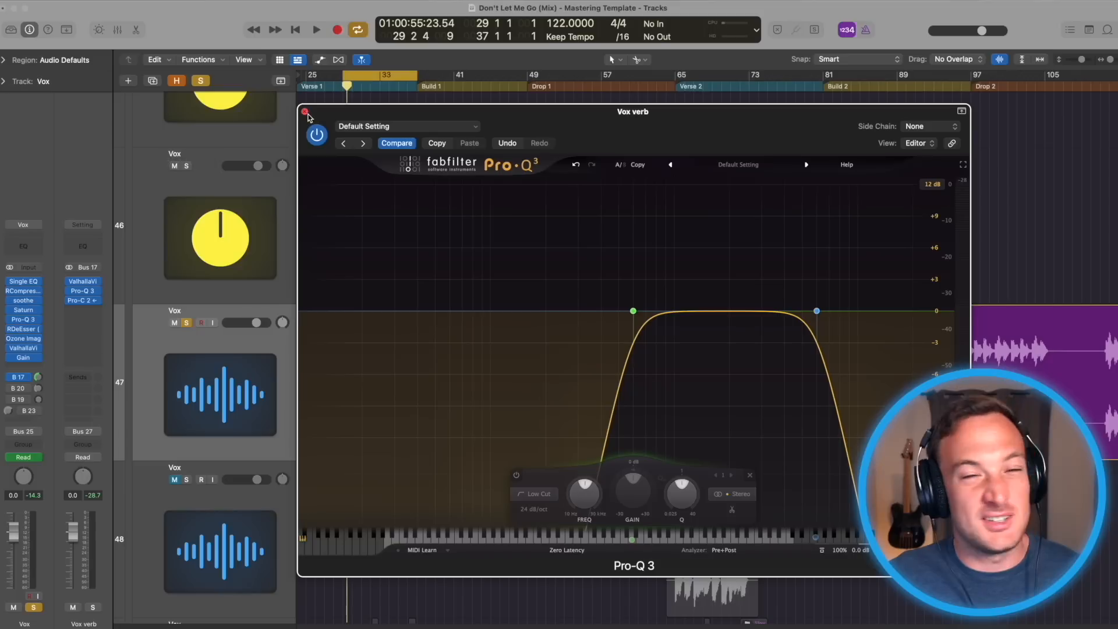
pyautogui.click(47, 21)
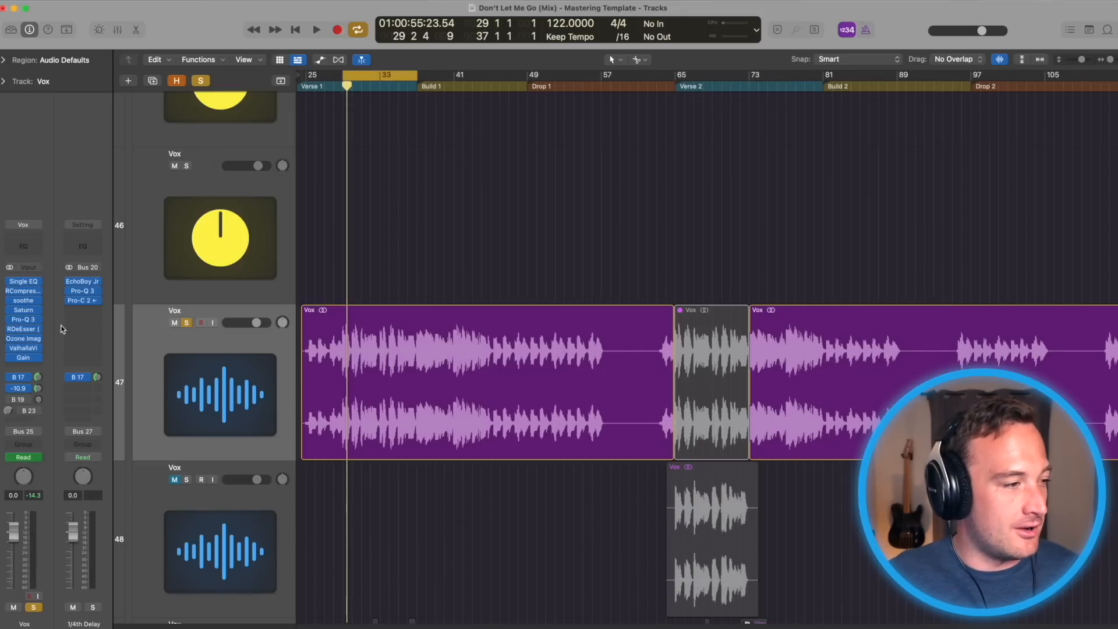
# Inspect EchoBoy Jr. and Pro-Q 3 on the 1/4th Delay bus, stopping playback after auditioning the delay.
pyautogui.click(87, 284)
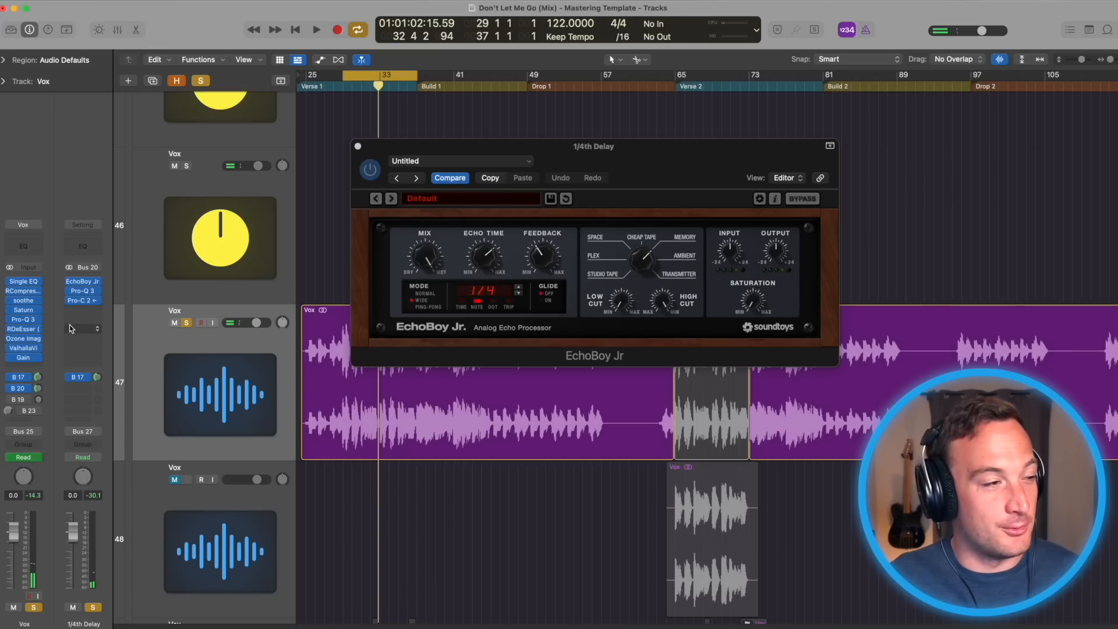
pyautogui.click(83, 292)
pyautogui.moveTo(678, 173); pyautogui.dragTo(620, 86)
pyautogui.press('space')
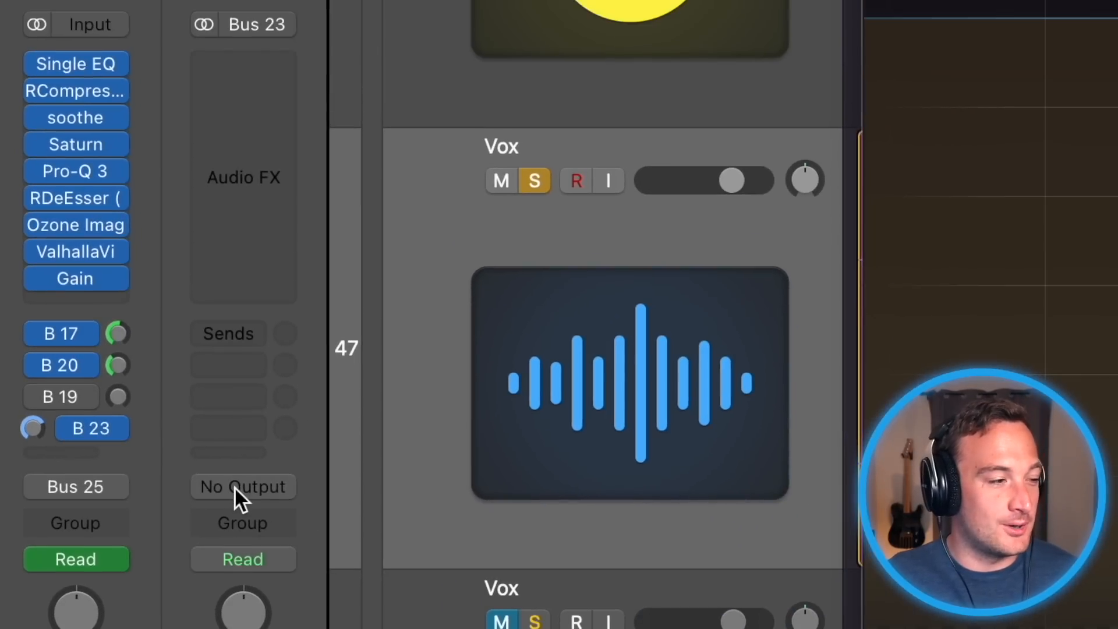
# Check that Bus 23 uses No Output and its Vox send is Pre Fader, then move the Vox fader and reset it to 0.0.
pyautogui.click(234, 486)
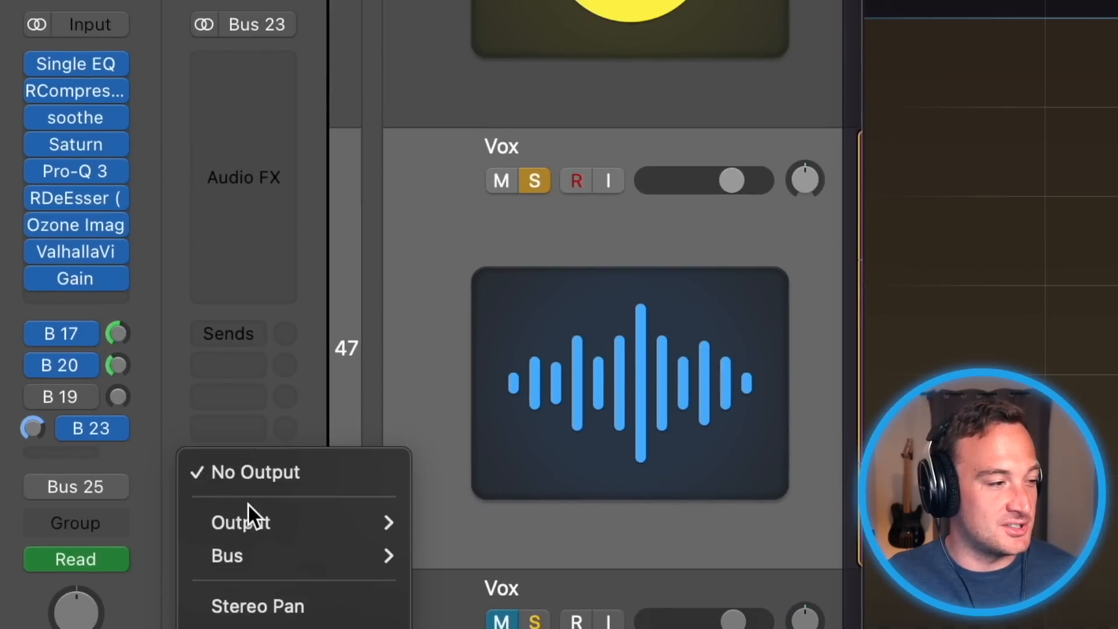
pyautogui.click(245, 466)
pyautogui.click(120, 436)
pyautogui.click(151, 69)
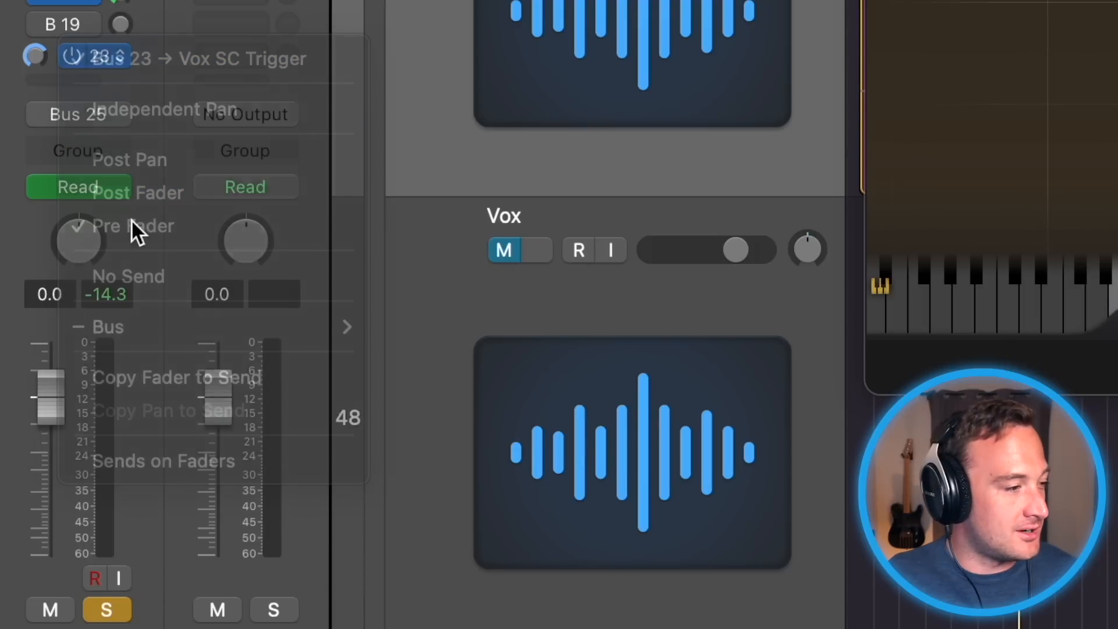
pyautogui.moveTo(48, 379); pyautogui.dragTo(47, 400)
pyautogui.doubleClick(44, 297)
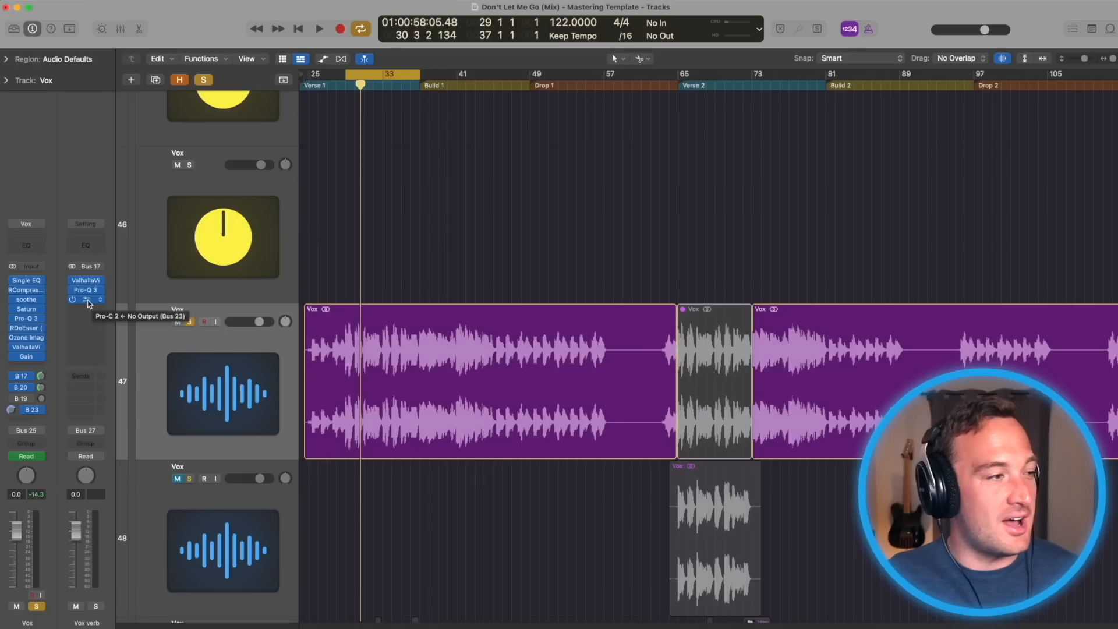
# Play the vocal through Pro-C 2 on the Vox verb channel and select Bus 23 as its side chain.
pyautogui.click(92, 315)
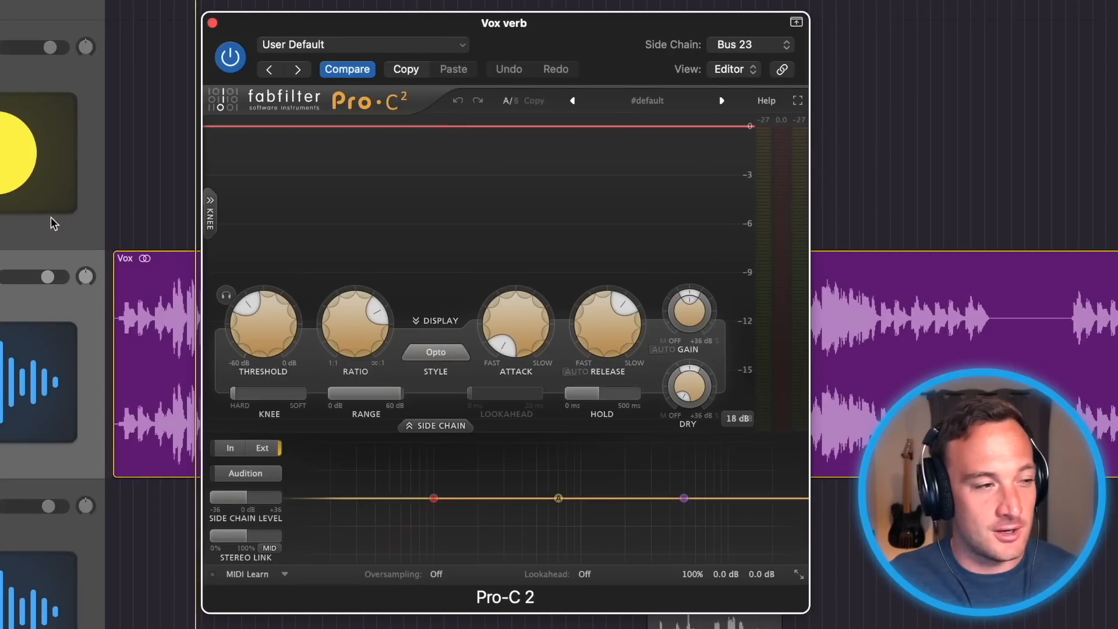
pyautogui.press('space')
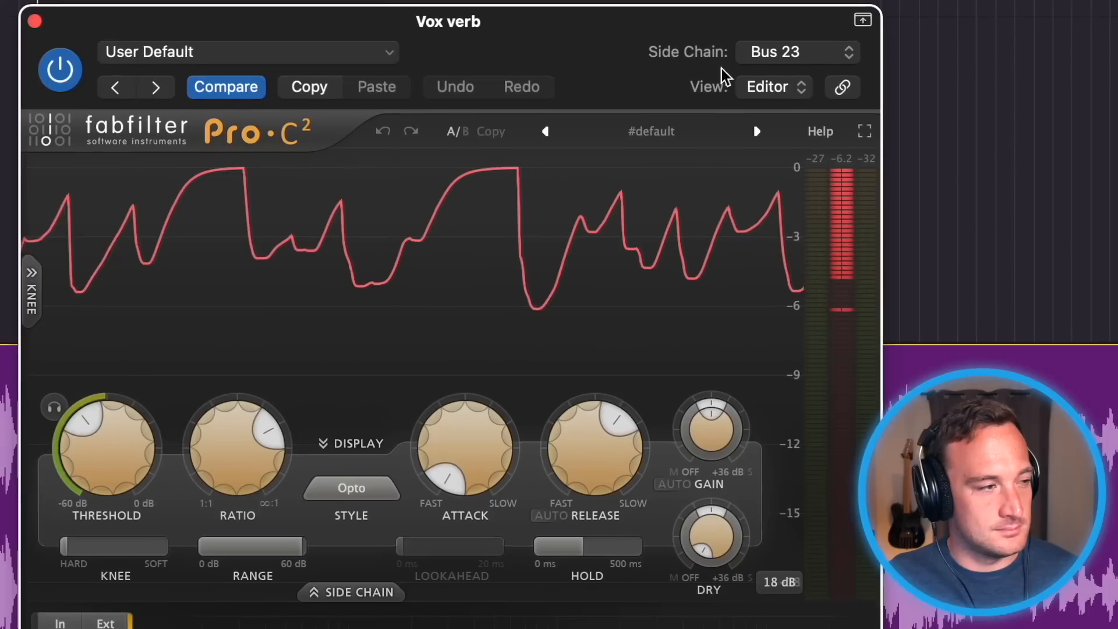
pyautogui.click(783, 52)
pyautogui.moveTo(780, 170)
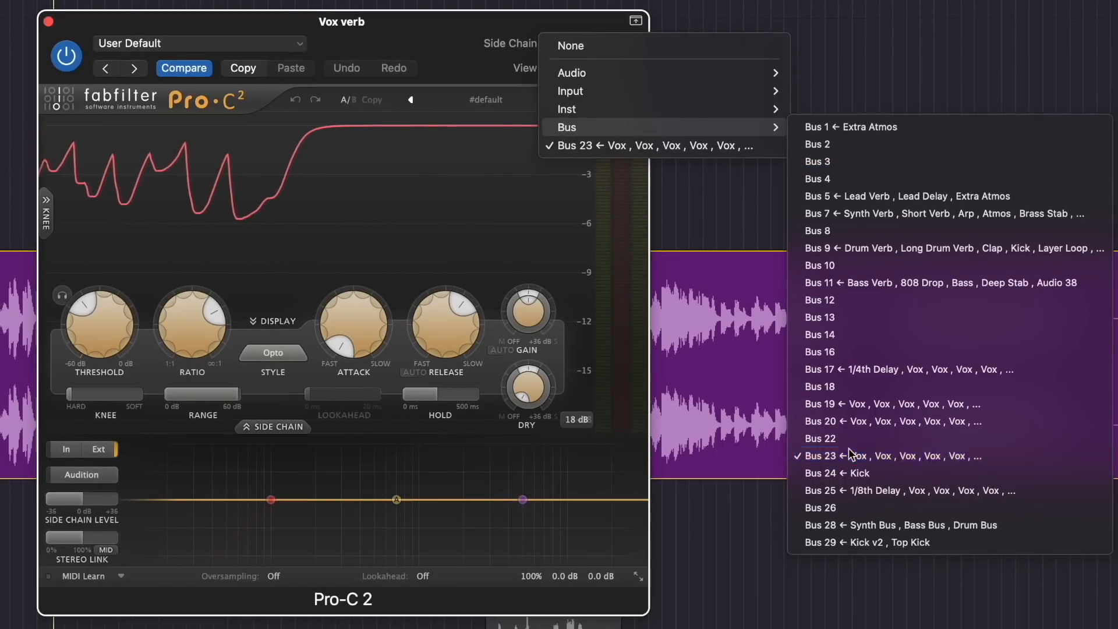
pyautogui.click(853, 455)
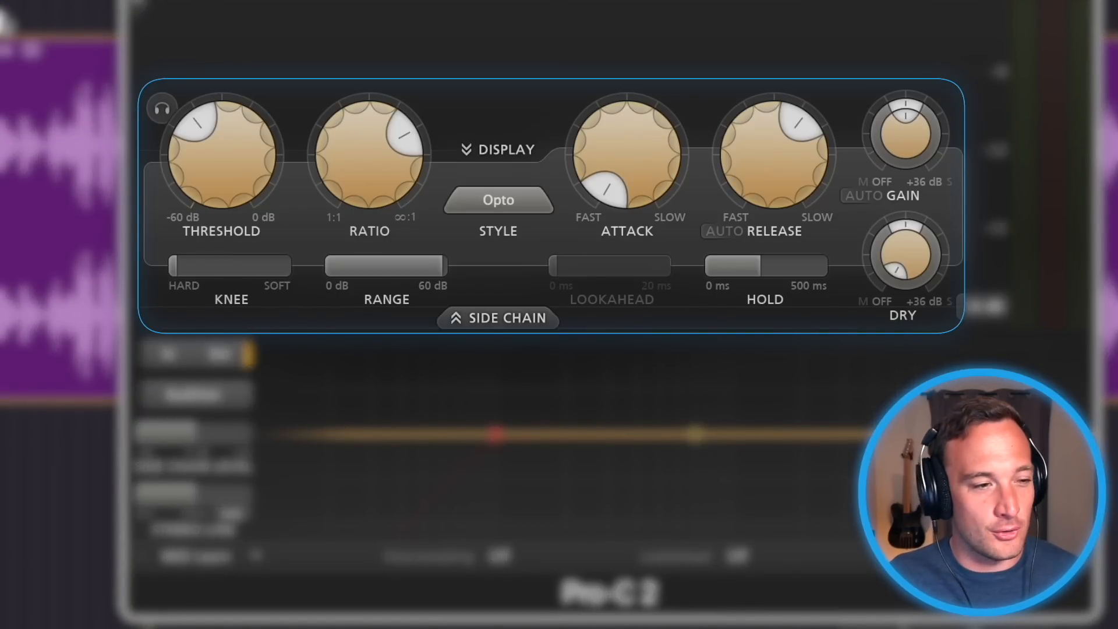
# Review the attack, release and hold settings of the Vox verb's Pro-C 2.
pyautogui.moveTo(654, 99); pyautogui.dragTo(653, 41)
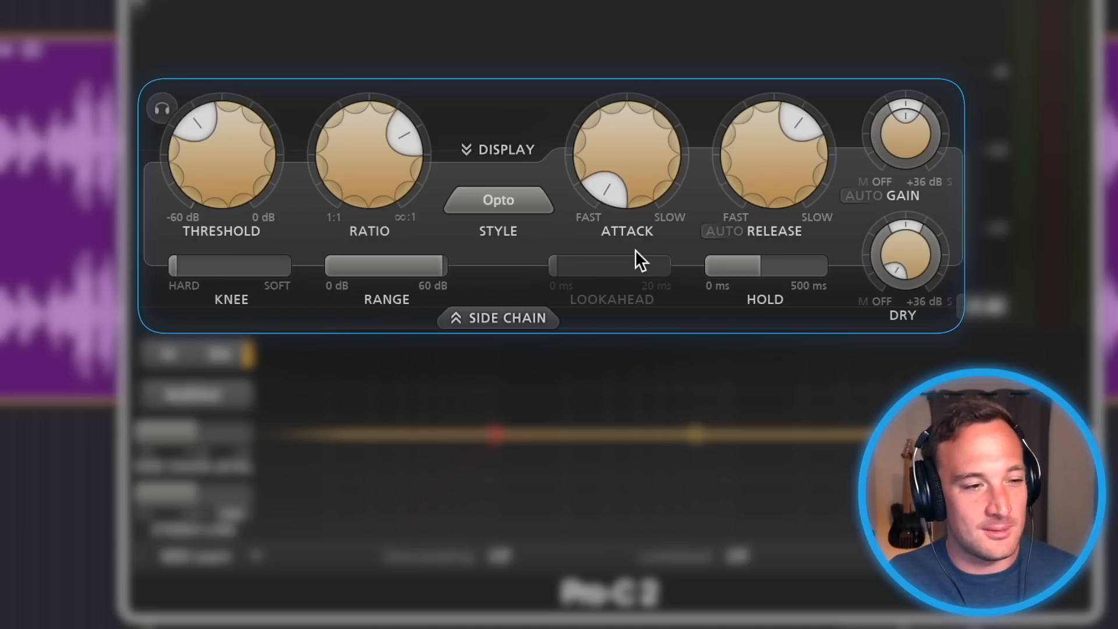
pyautogui.moveTo(759, 163)
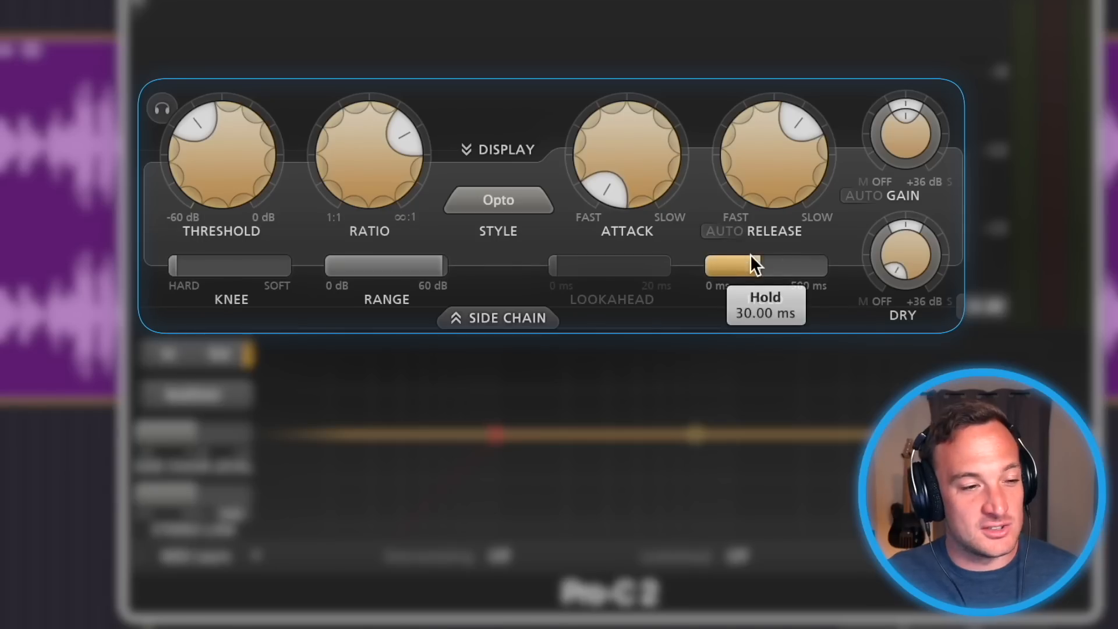
# Audition the Vox verb's Pro-C 2 with Hold raised to 500 ms, and set Hold back to 100 ms.
pyautogui.moveTo(750, 256); pyautogui.dragTo(778, 288)
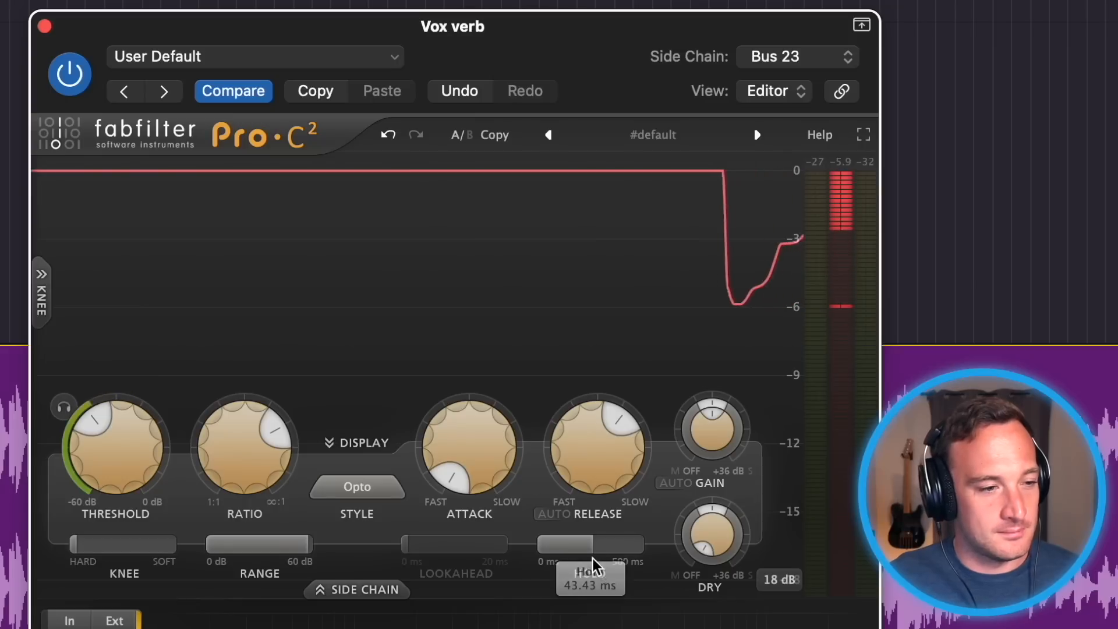
pyautogui.moveTo(775, 287); pyautogui.dragTo(796, 279)
pyautogui.moveTo(617, 551); pyautogui.dragTo(781, 579)
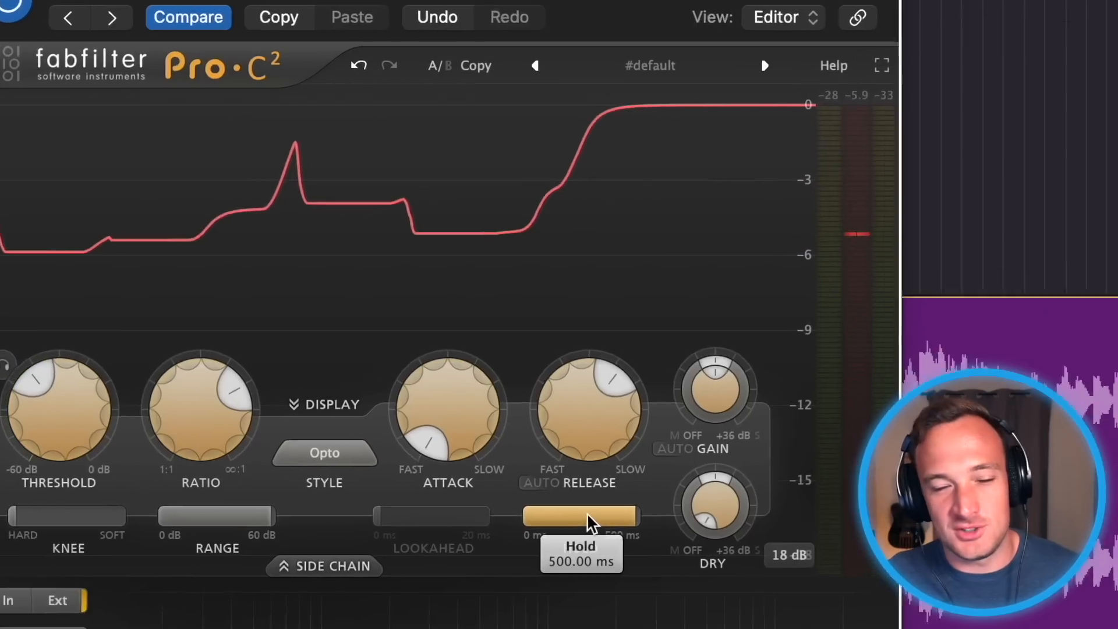
pyautogui.moveTo(599, 550); pyautogui.dragTo(466, 562)
pyautogui.moveTo(271, 328); pyautogui.dragTo(344, 360)
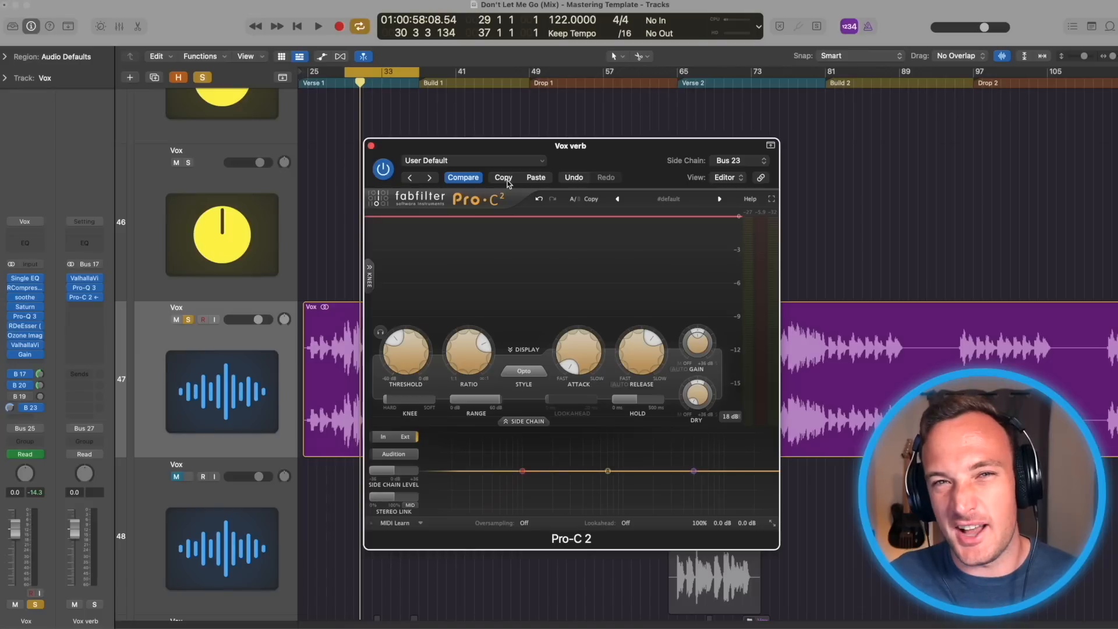
pyautogui.click(369, 145)
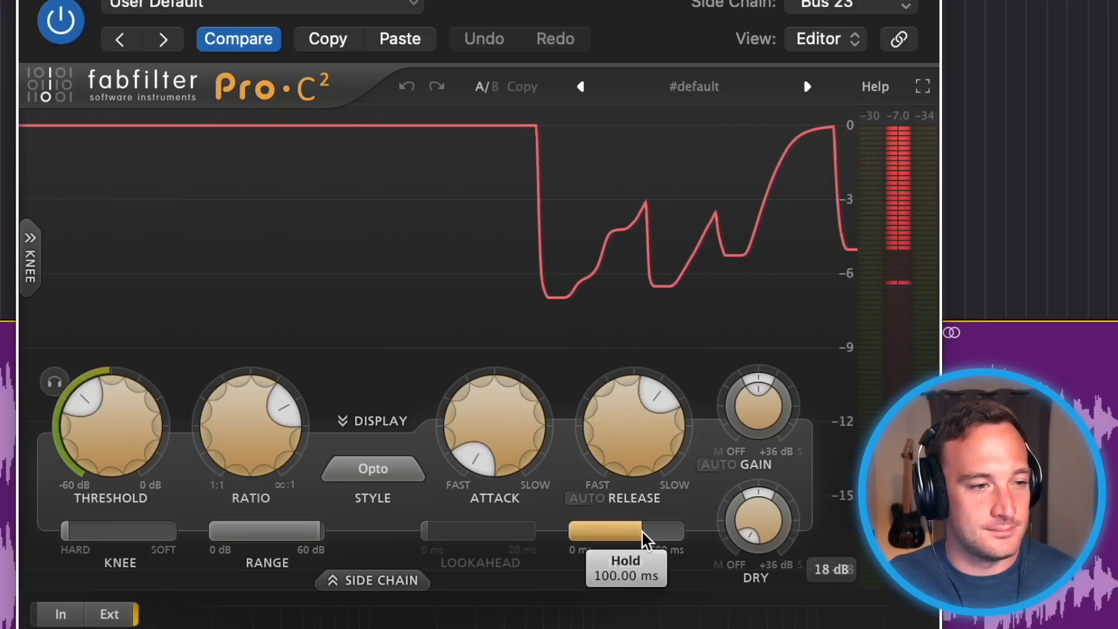
pyautogui.press('space')
# Check the Vox channel's sends and the outputs of the lead vocal and its effect buses to Vox and Vox Atmos.
pyautogui.moveTo(107, 438)
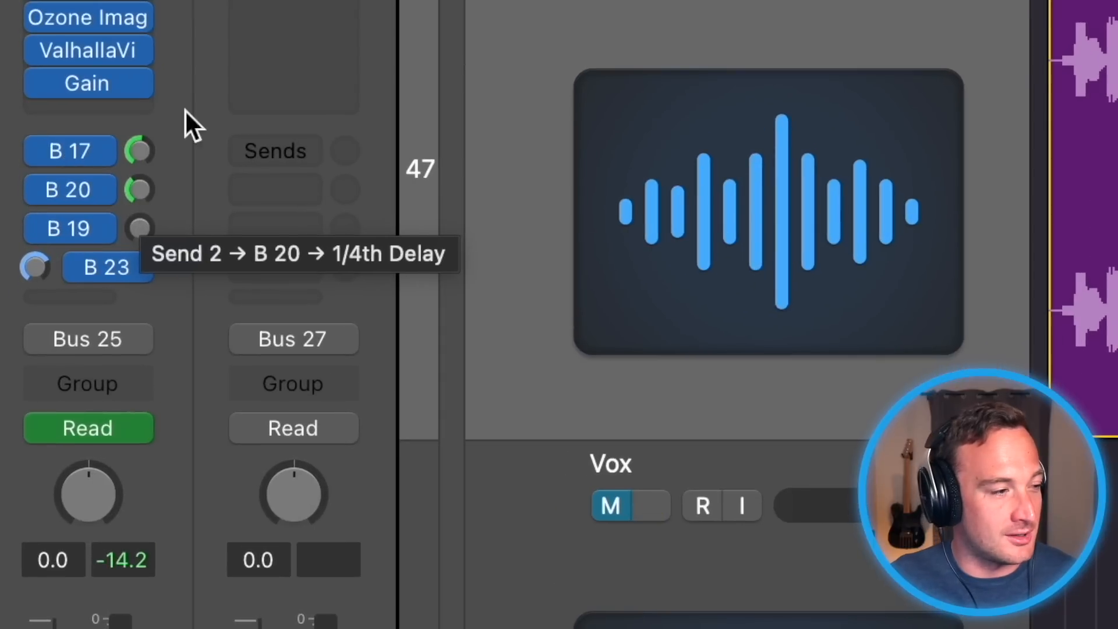
pyautogui.click(251, 359)
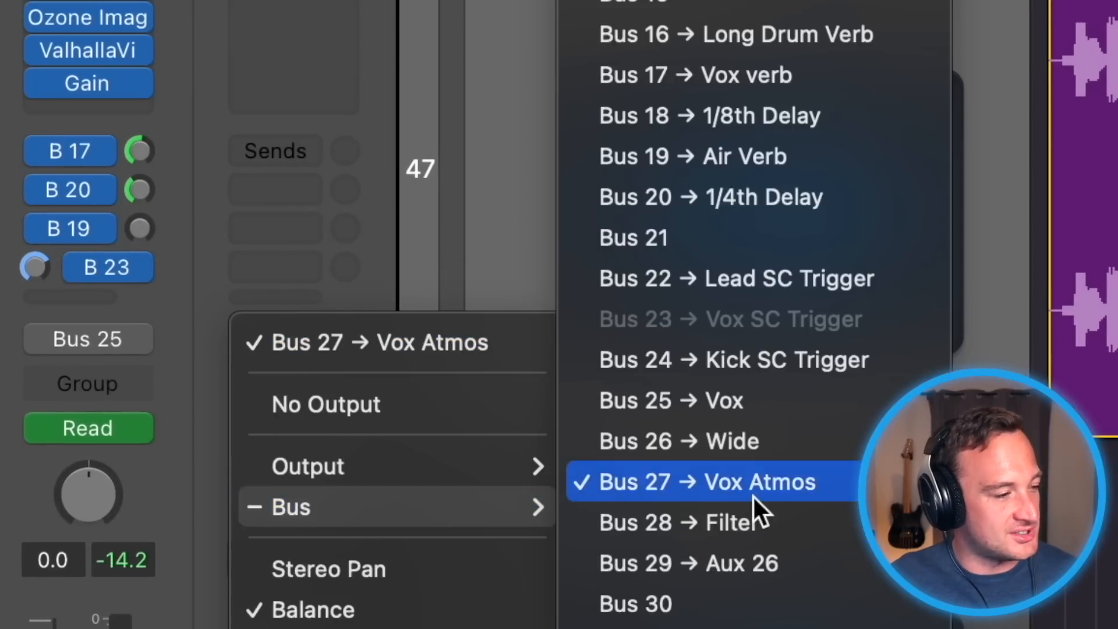
pyautogui.click(164, 301)
pyautogui.click(97, 347)
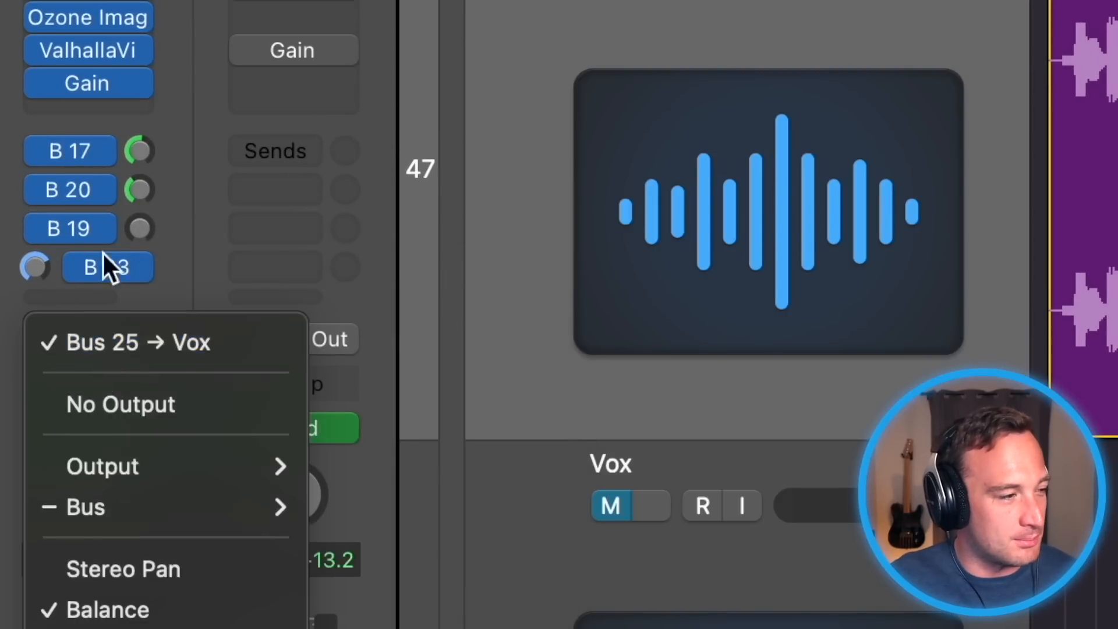
pyautogui.click(131, 223)
pyautogui.click(135, 152)
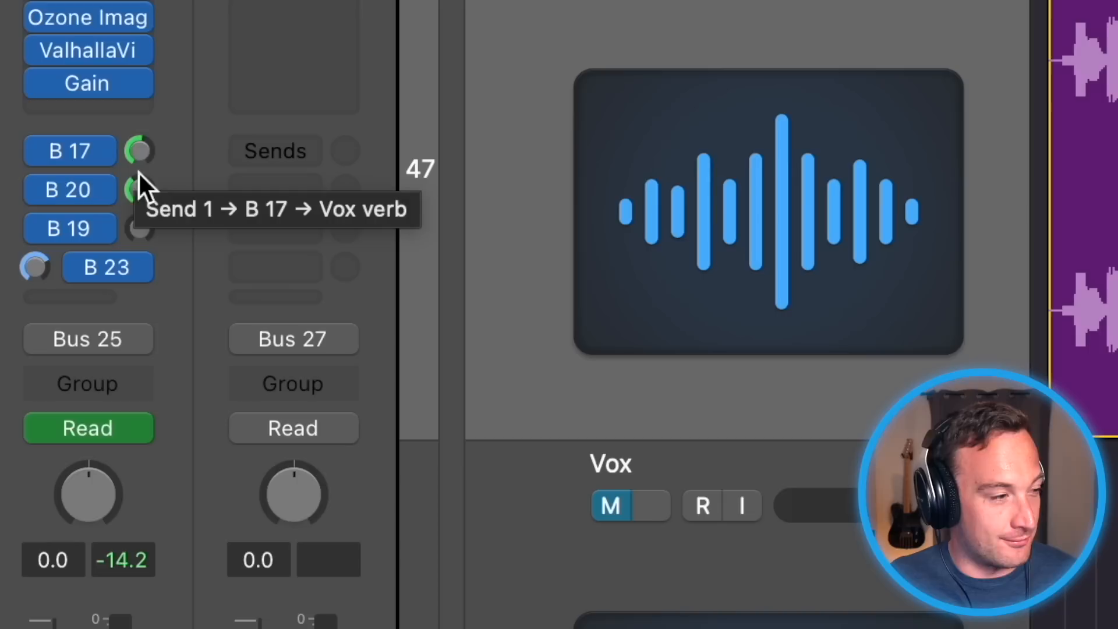
pyautogui.click(135, 181)
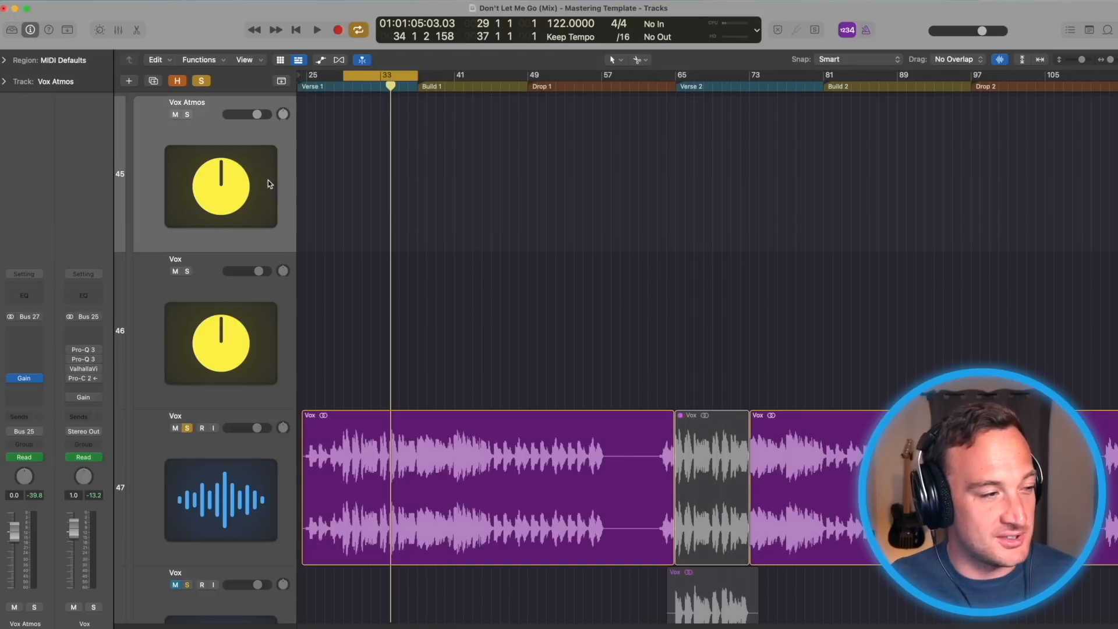
# Review the Gain plug-in's automation on the Vox Atmos bus during playback, then close Gain and unsolo the Vox stack.
pyautogui.click(25, 379)
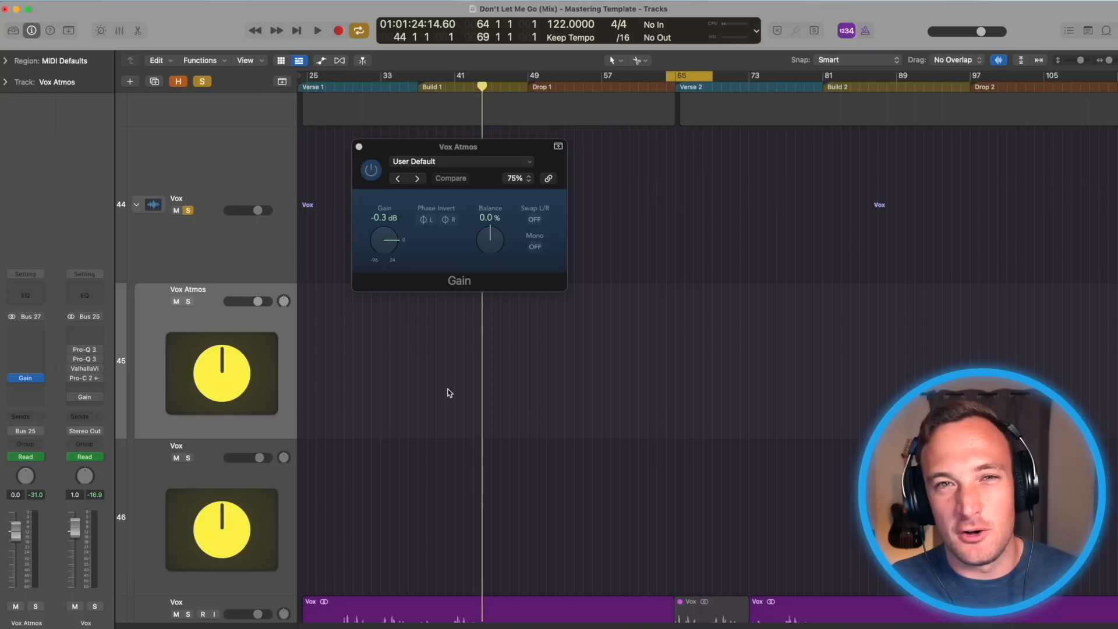
pyautogui.press('a')
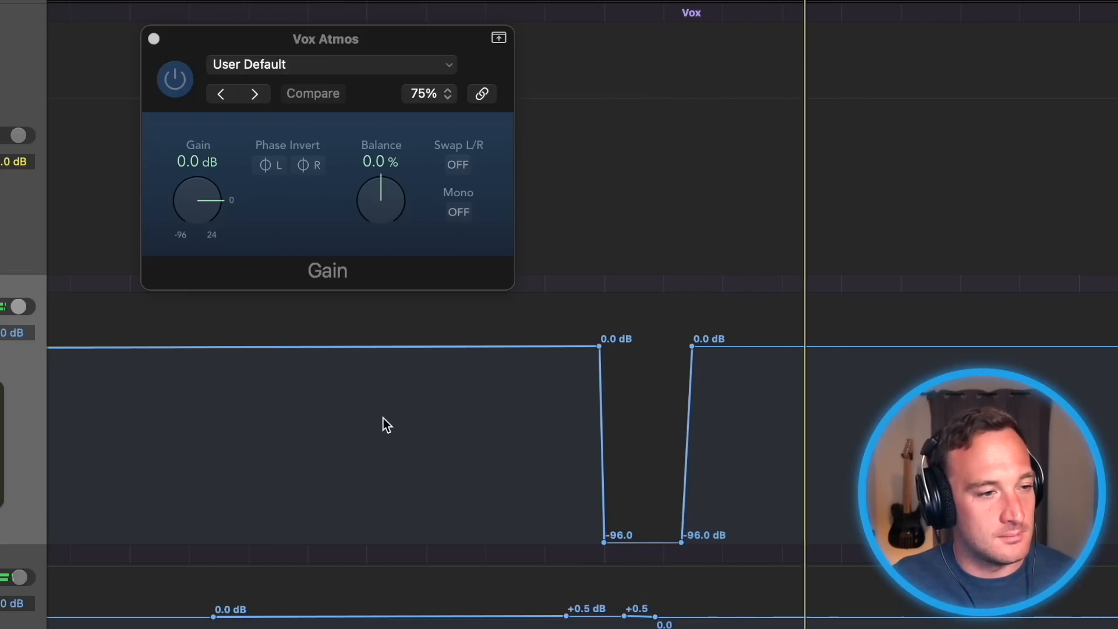
pyautogui.click(371, 432)
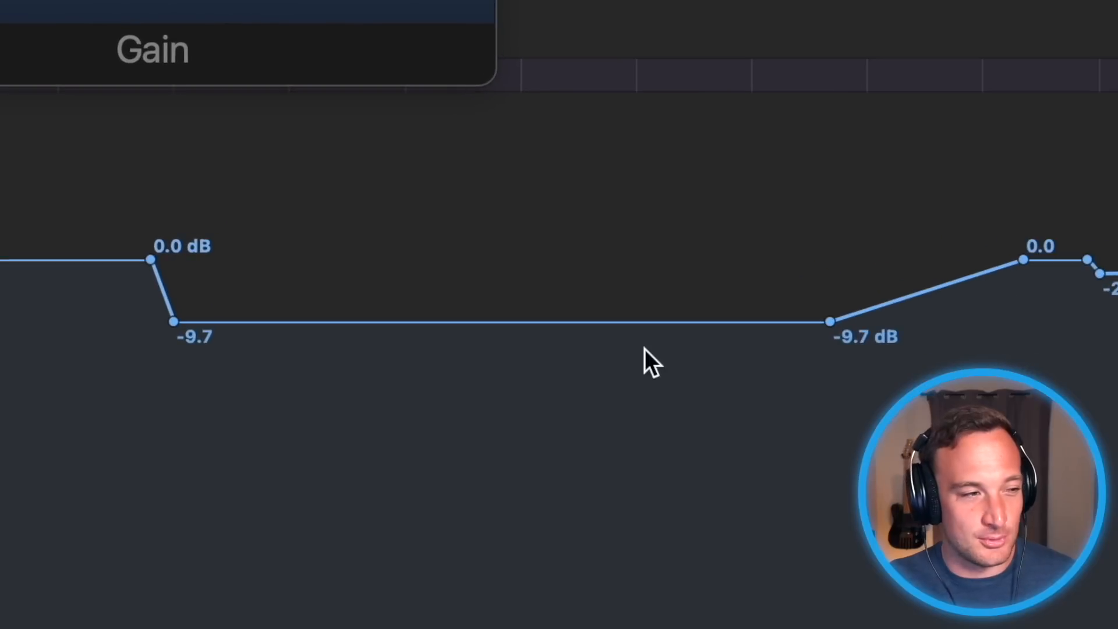
pyautogui.press('space')
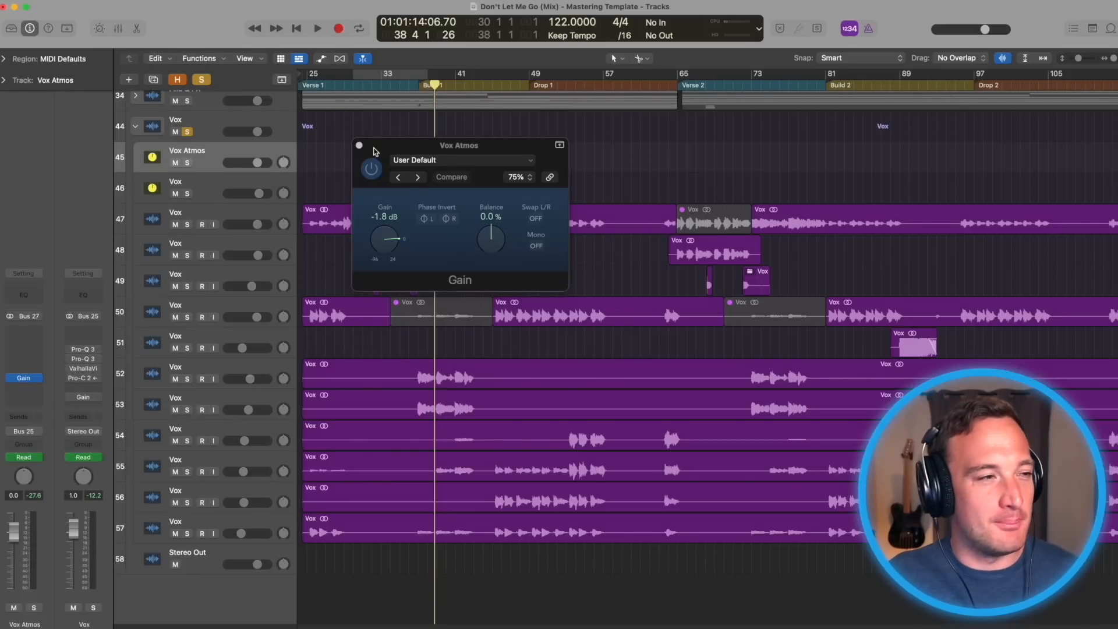
pyautogui.click(360, 146)
pyautogui.click(187, 132)
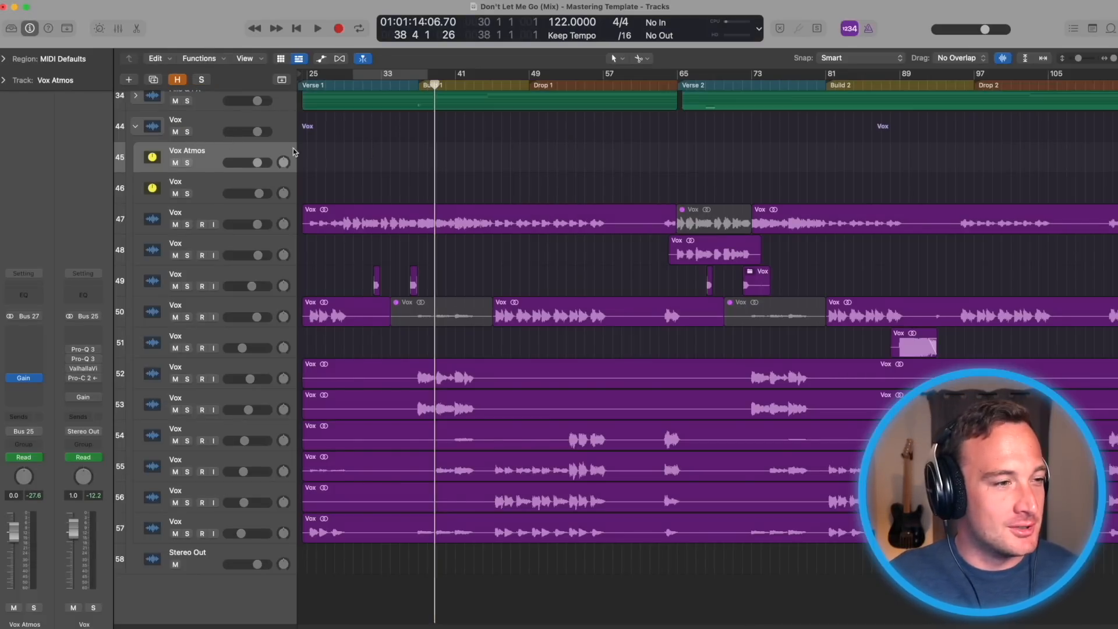
# Solo the Vox layer on track 56 and play it from bar 45 into Drop 1.
pyautogui.press('super+Right')
pyautogui.press('super+Right')
pyautogui.press('super+Right')
pyautogui.press('super+Right')
pyautogui.press('super+Right')
pyautogui.hscroll(5, 528, 167)
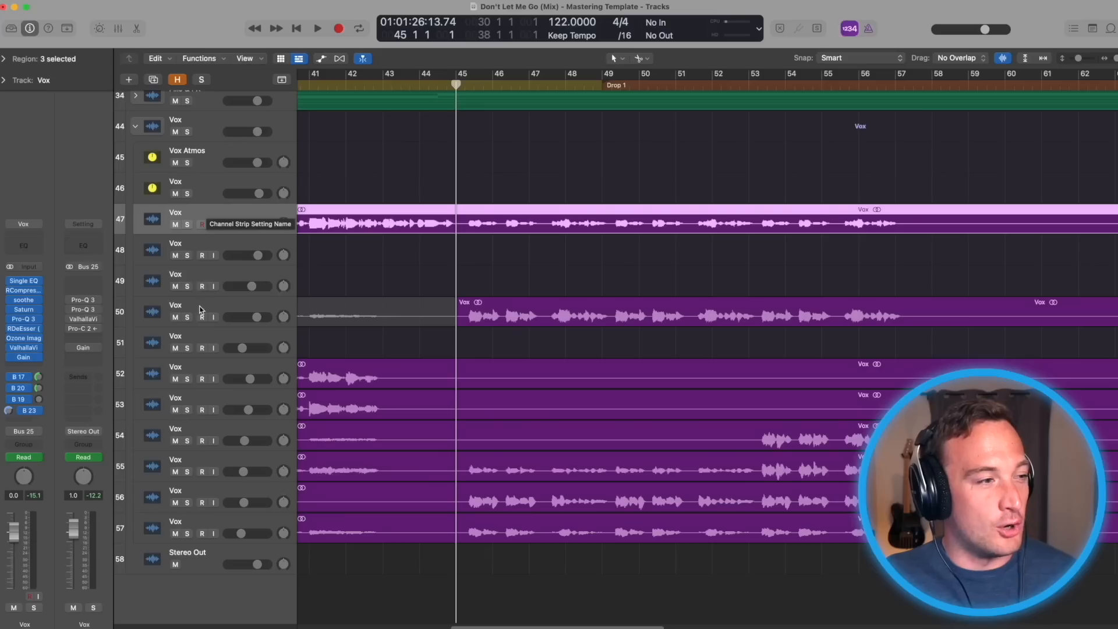
pyautogui.press('Down')
pyautogui.press('Down')
pyautogui.press('Down')
pyautogui.press('s')
pyautogui.press('Down')
pyautogui.press('Down')
pyautogui.press('Down')
pyautogui.press('Down')
pyautogui.press('Down')
pyautogui.press('Down')
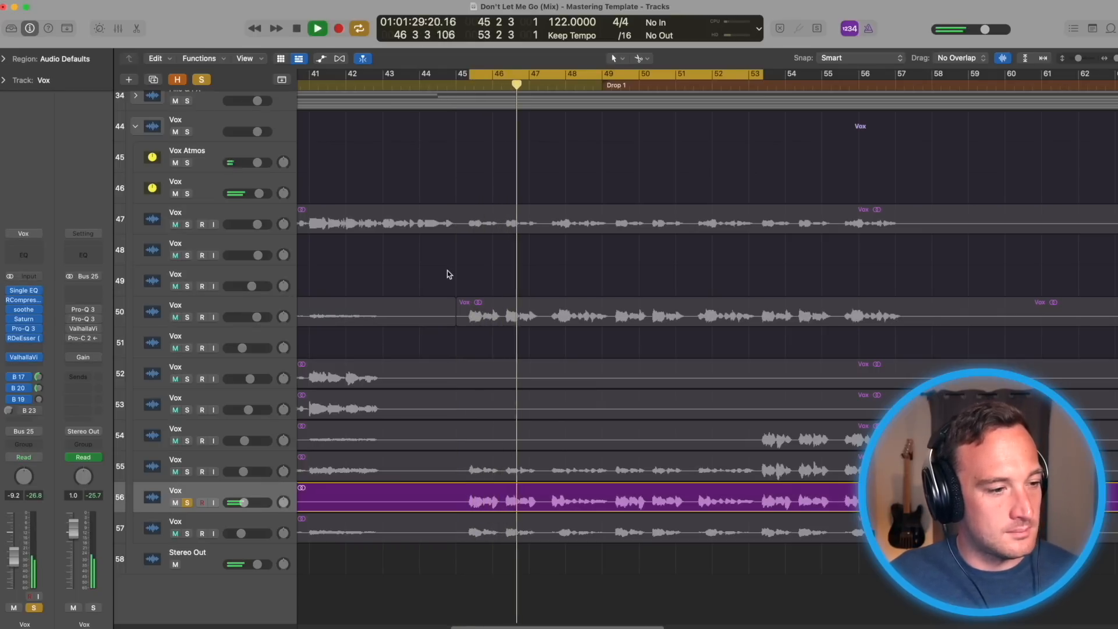
pyautogui.press('space')
# Inspect the Pro-Q 3 low cut and the RDeEsser settings on the Vox layer on track 56.
pyautogui.click(26, 328)
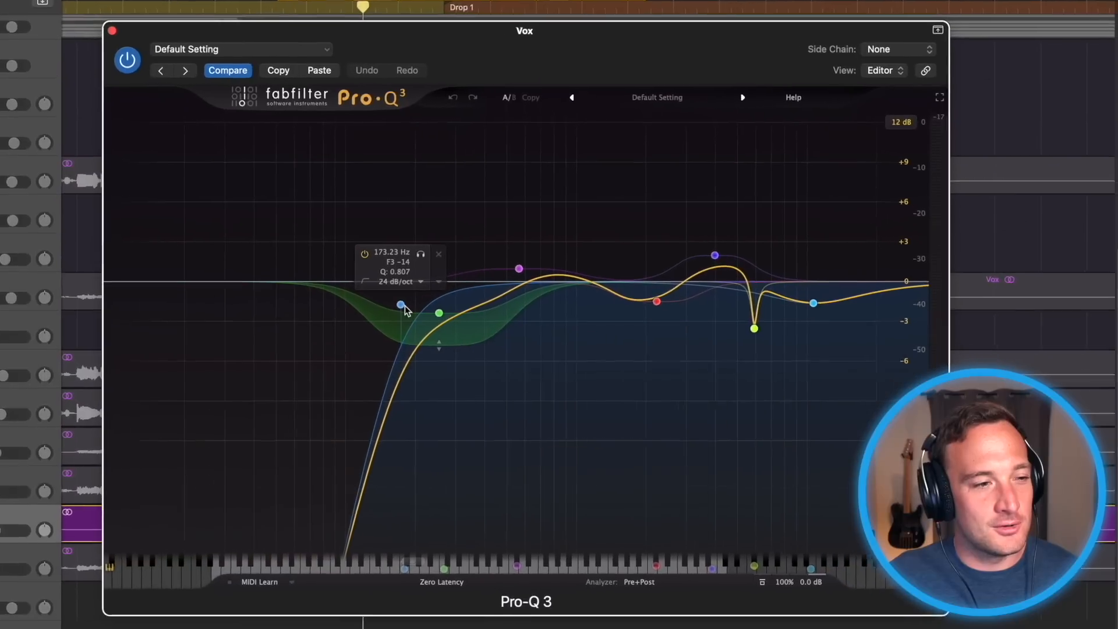
pyautogui.click(402, 306)
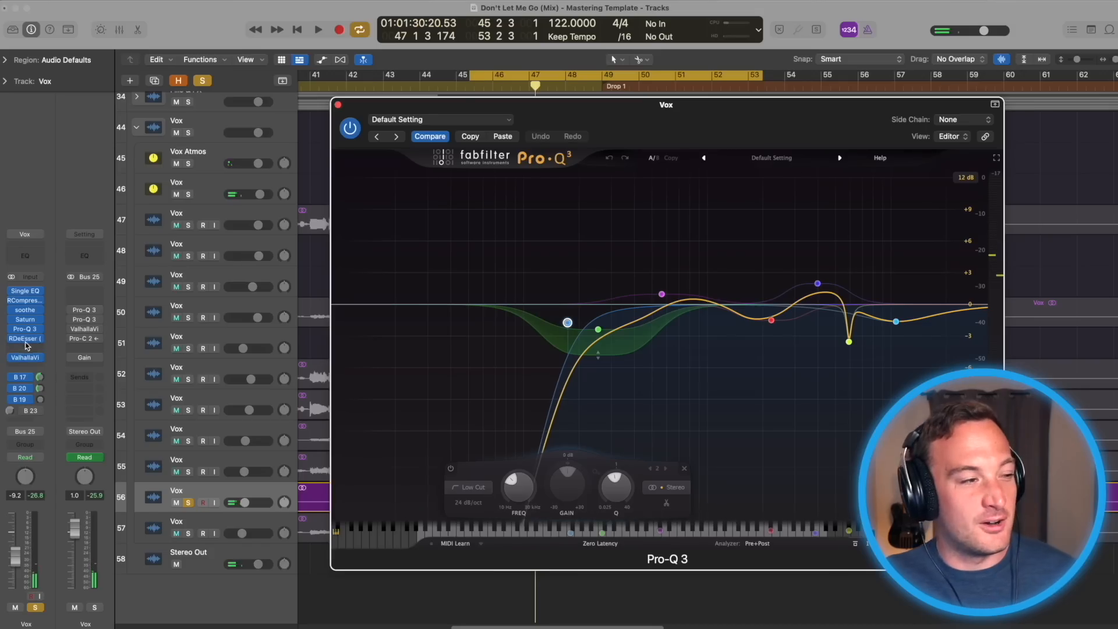
pyautogui.click(25, 338)
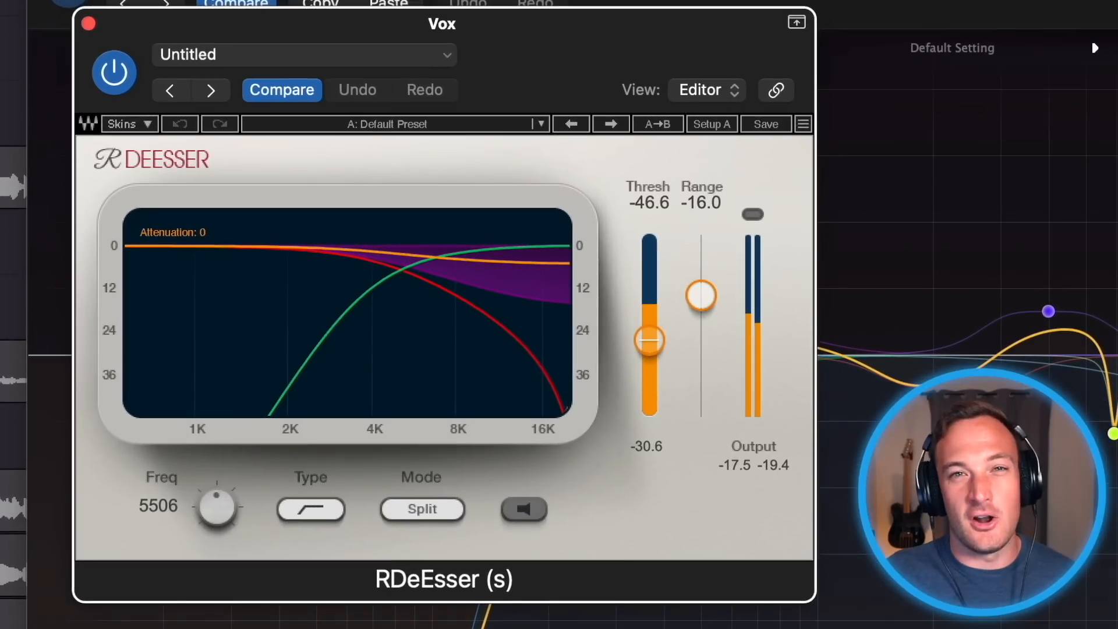
pyautogui.press('space')
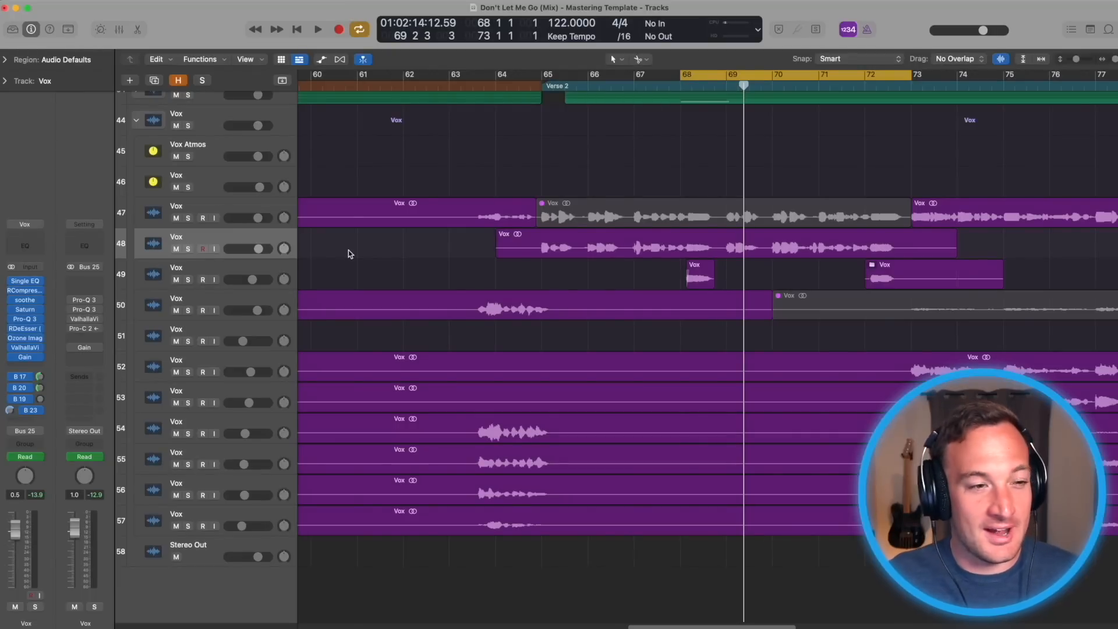
# Solo the delay throw on Vox track 49 and inspect its EchoBoy Jr, Pro-Q 3 and sidechained Pro-C 2 while auditioning it.
pyautogui.click(227, 269)
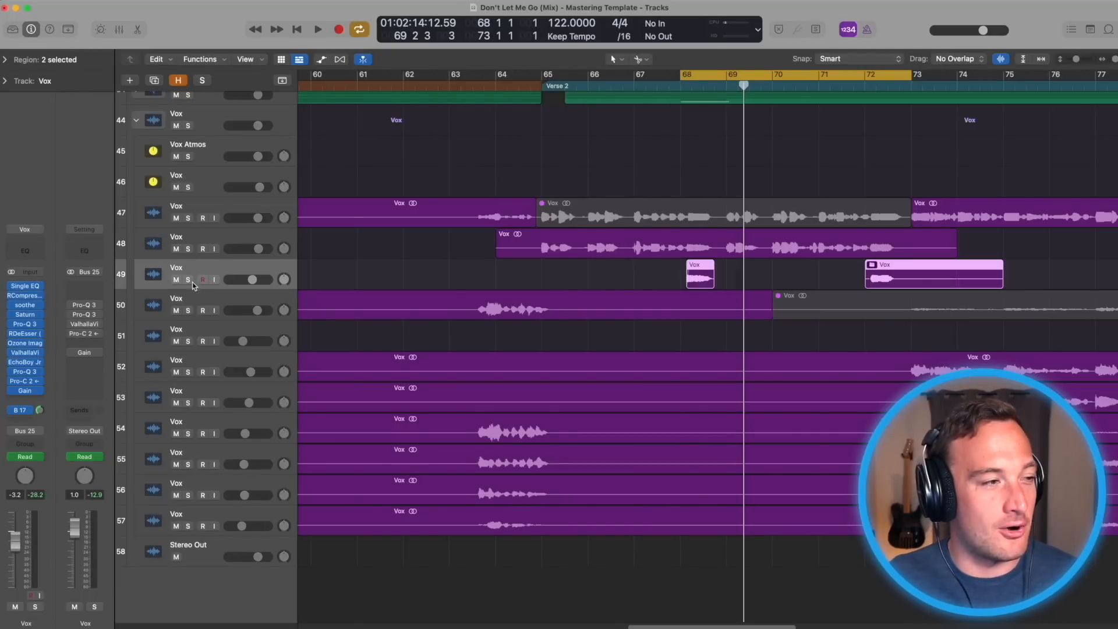
pyautogui.click(188, 280)
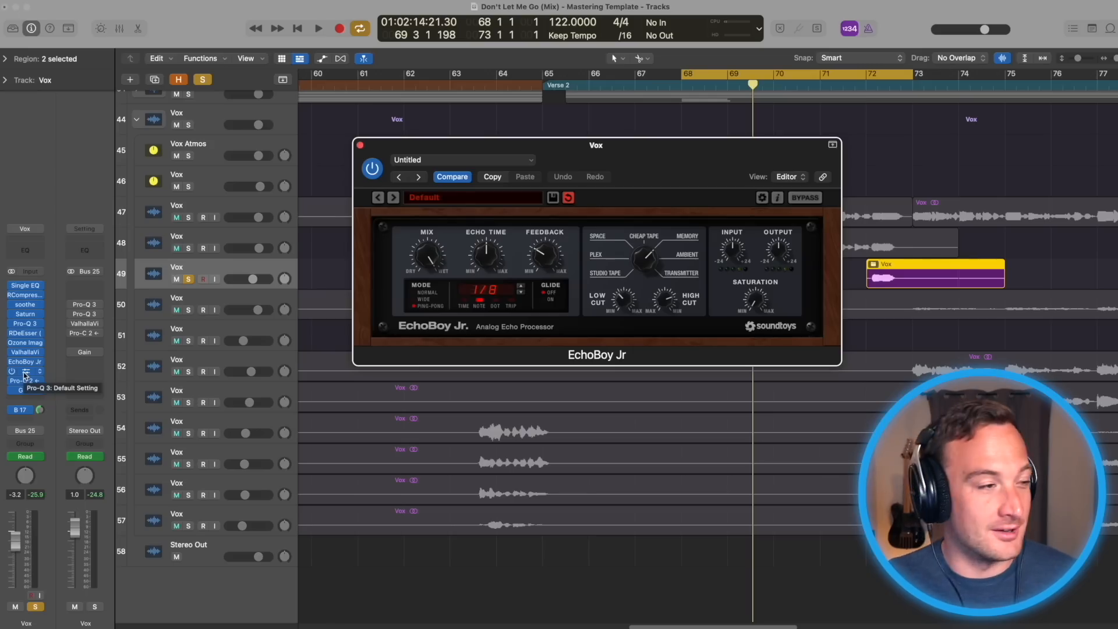
pyautogui.click(24, 375)
pyautogui.moveTo(649, 187); pyautogui.dragTo(611, 143)
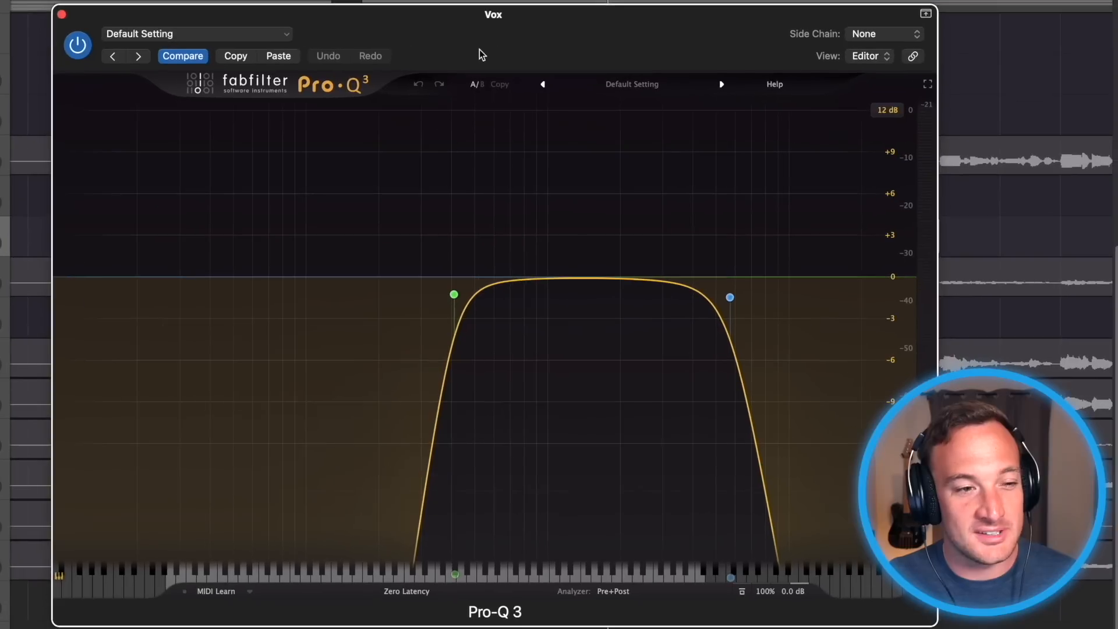
pyautogui.press('space')
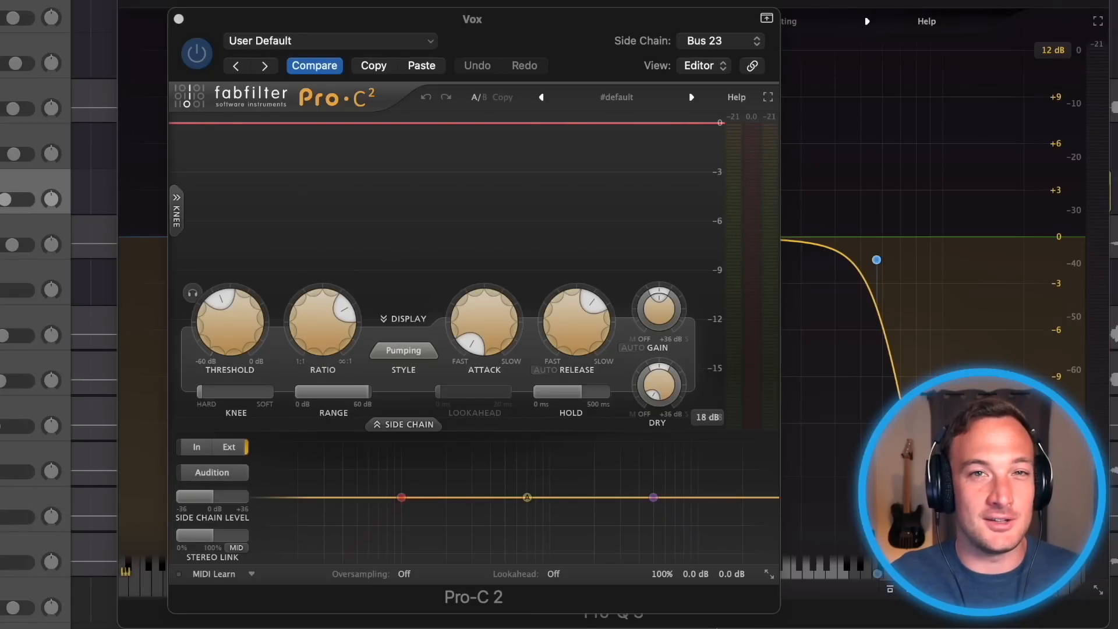
pyautogui.press('space')
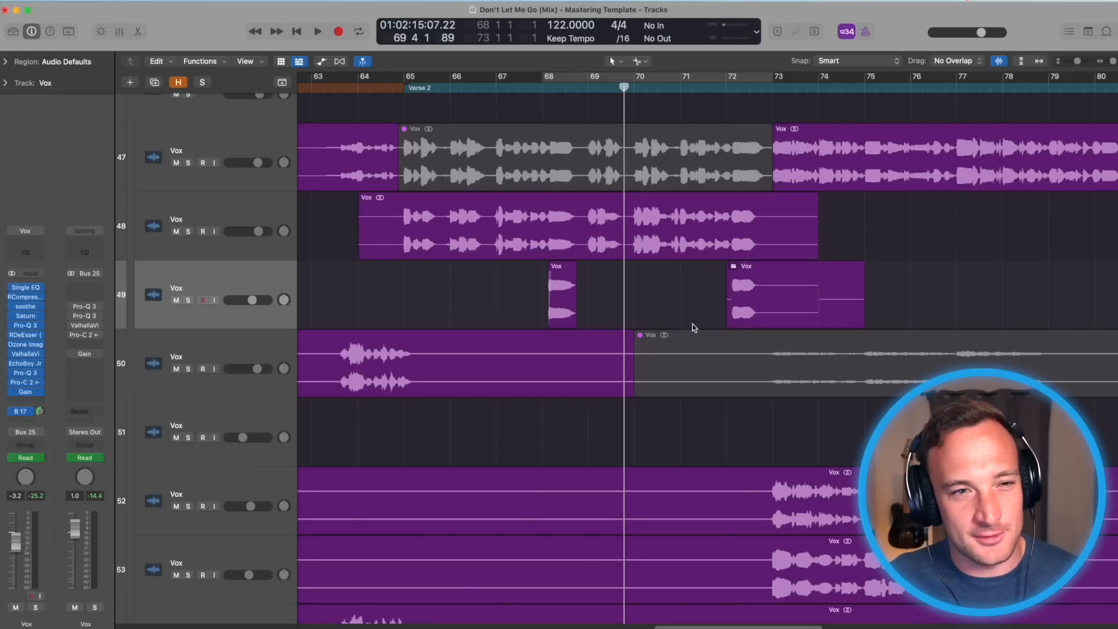
# Split the lead Vox region on track 47 at bars 80 and 81 and copy that phrase to track 49.
pyautogui.hscroll(7, 590, 309)
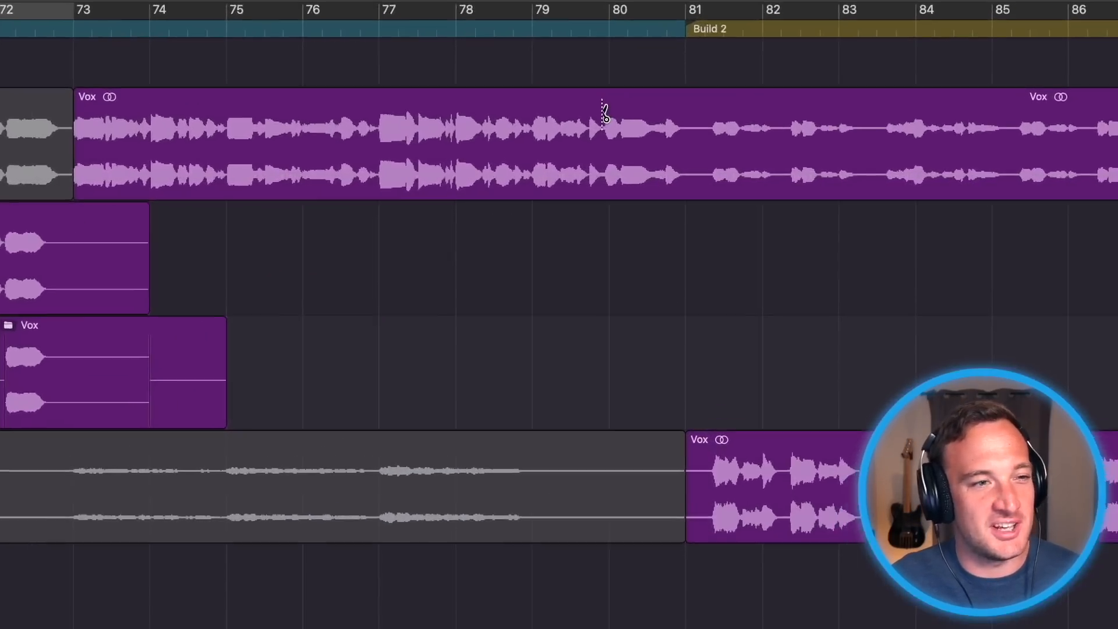
pyautogui.click(743, 135)
pyautogui.click(792, 174)
pyautogui.moveTo(536, 188); pyautogui.dragTo(537, 433)
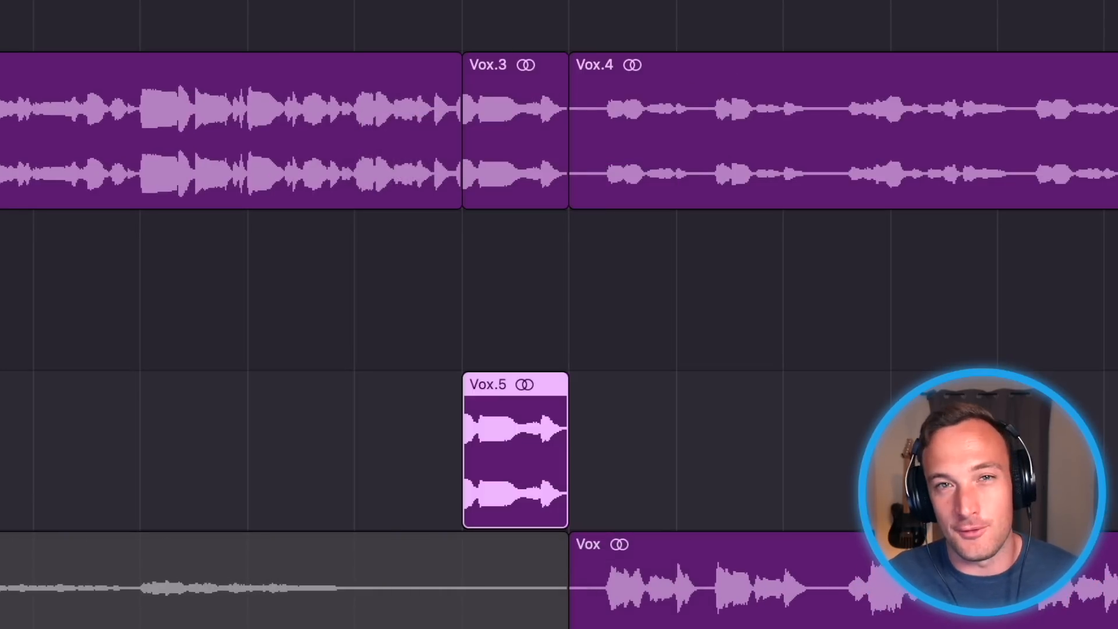
pyautogui.press('space')
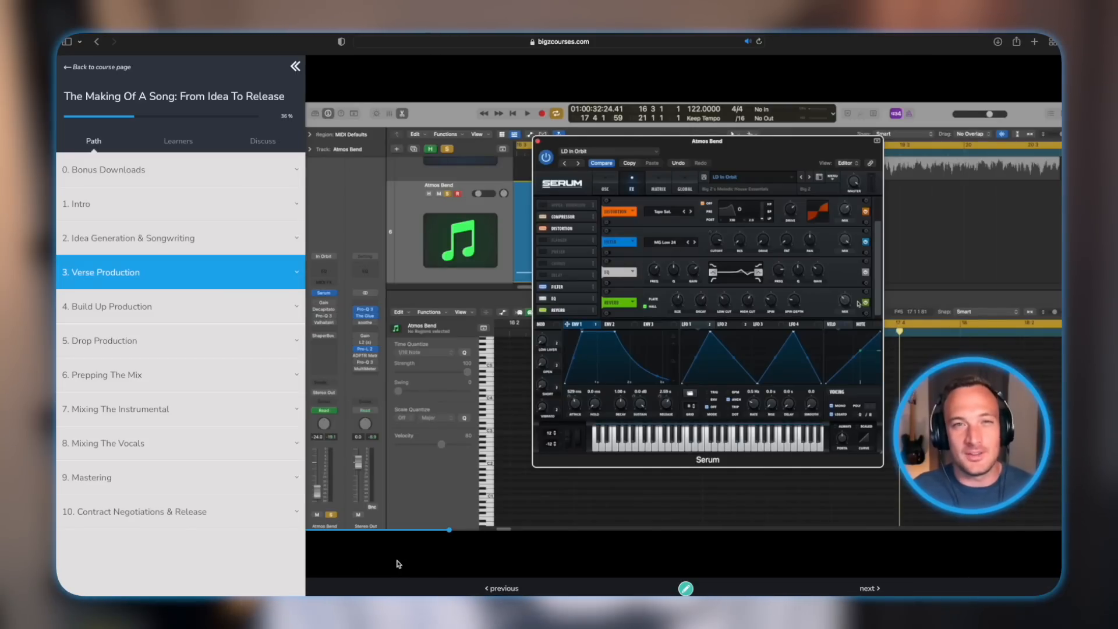
# Switch to the bigzcourses.com course page, open Build Up Production, and begin a discussion message with "Can I".
pyautogui.click(82, 377)
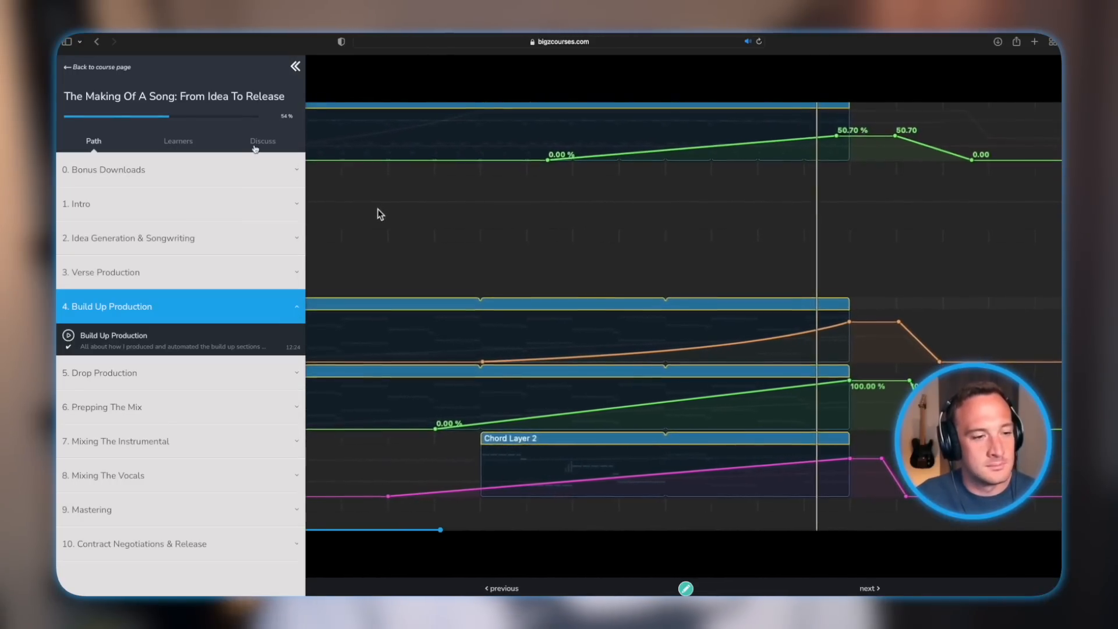
pyautogui.click(262, 142)
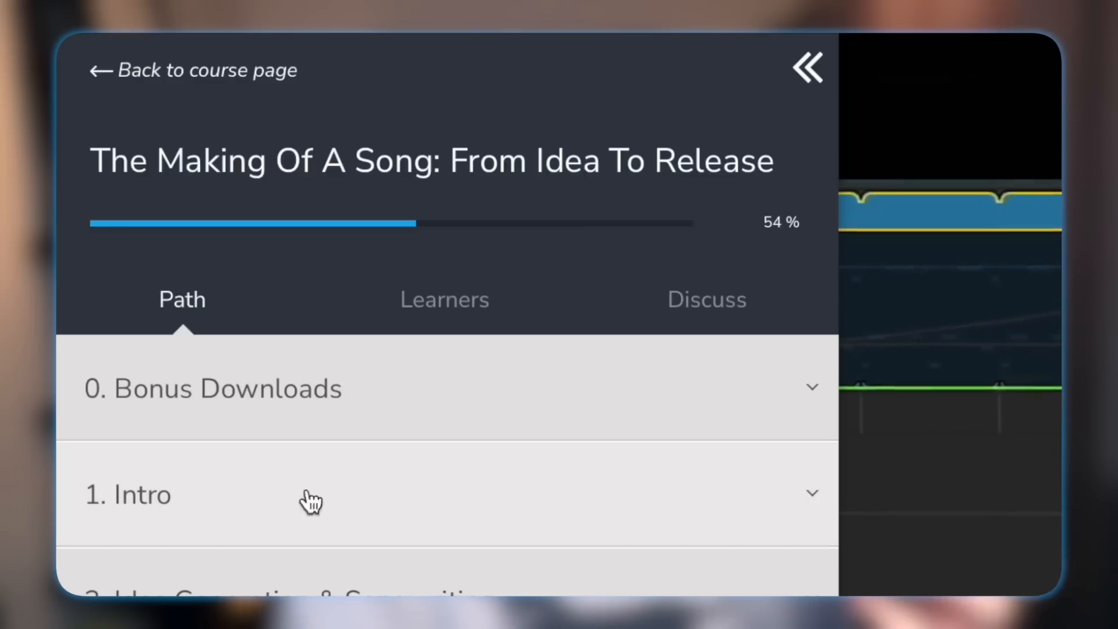
pyautogui.click(685, 326)
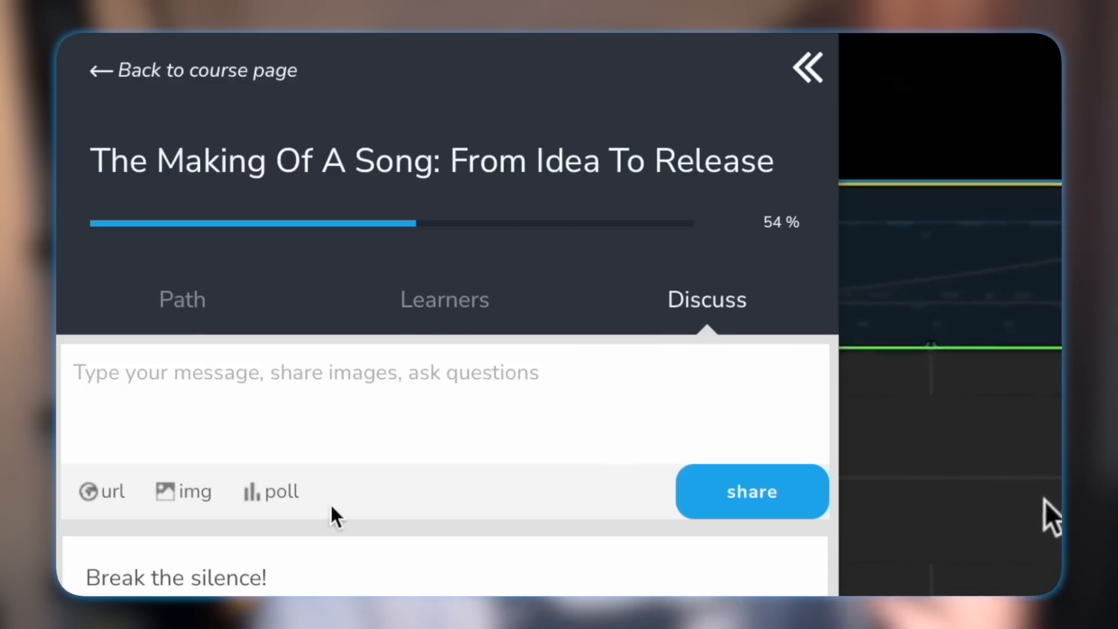
pyautogui.click(256, 387)
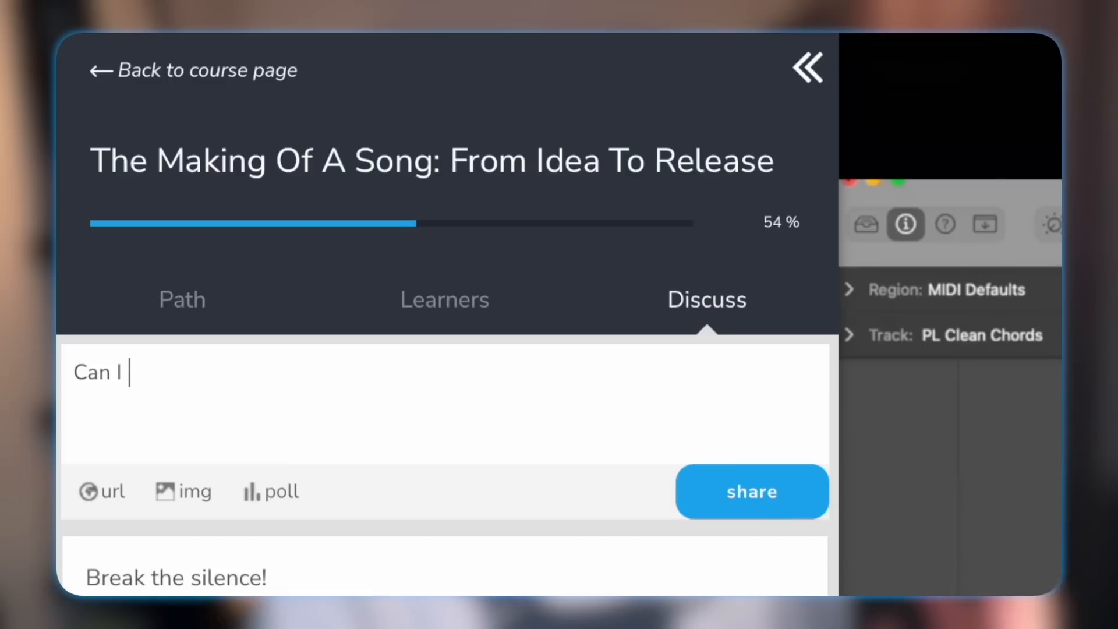